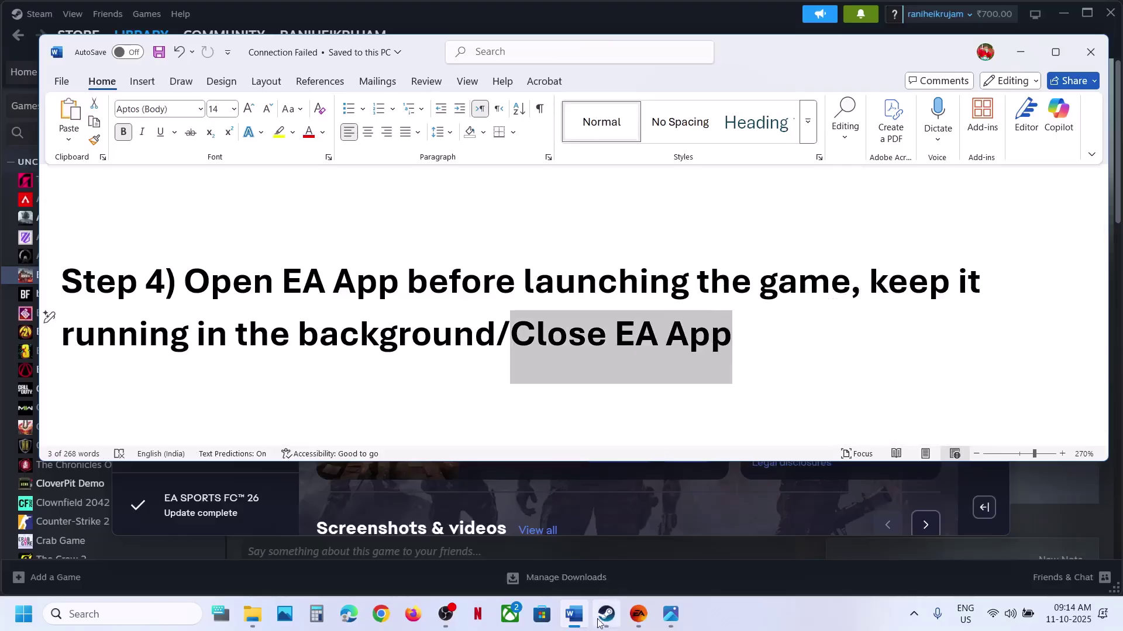
- Switch to the EA app and bring up its Exit option
click(599, 623)
click(608, 618)
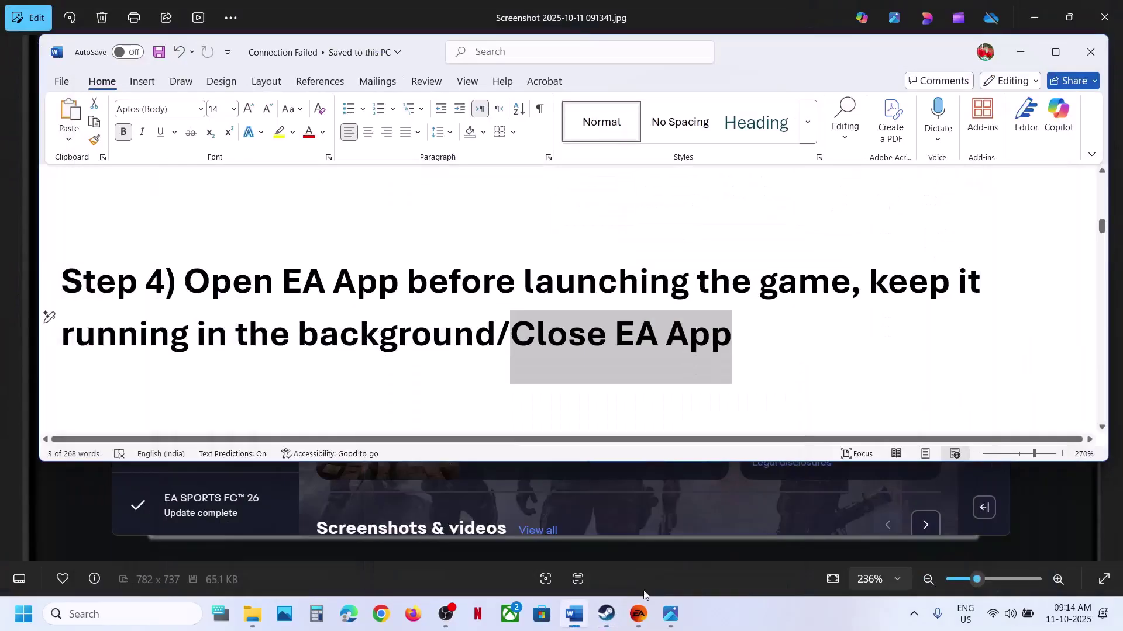
click(642, 621)
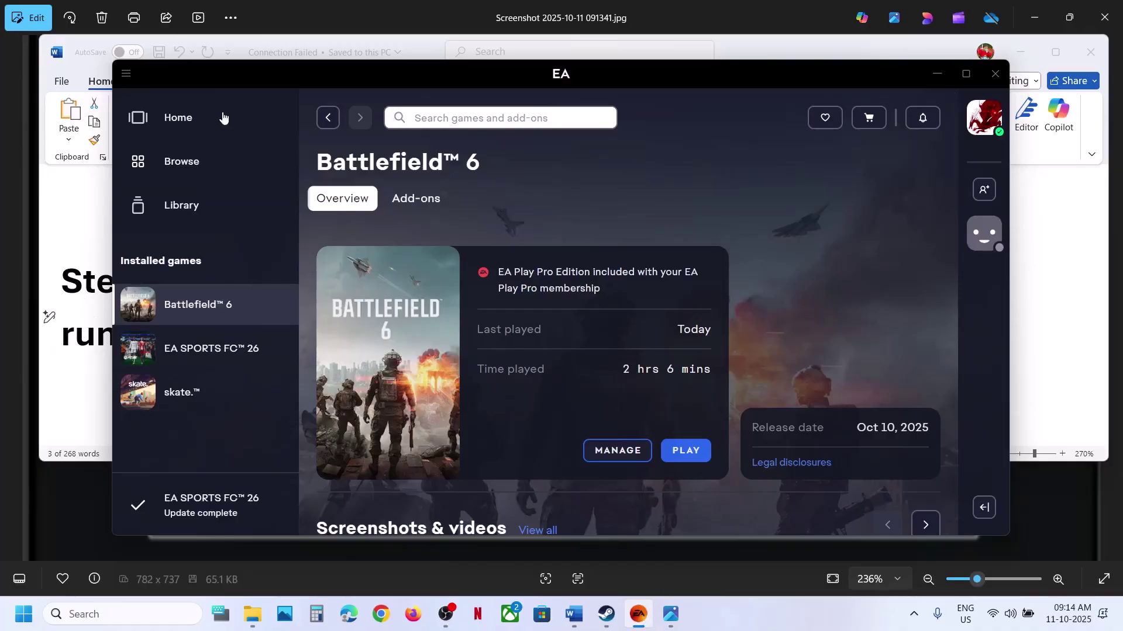
click(127, 74)
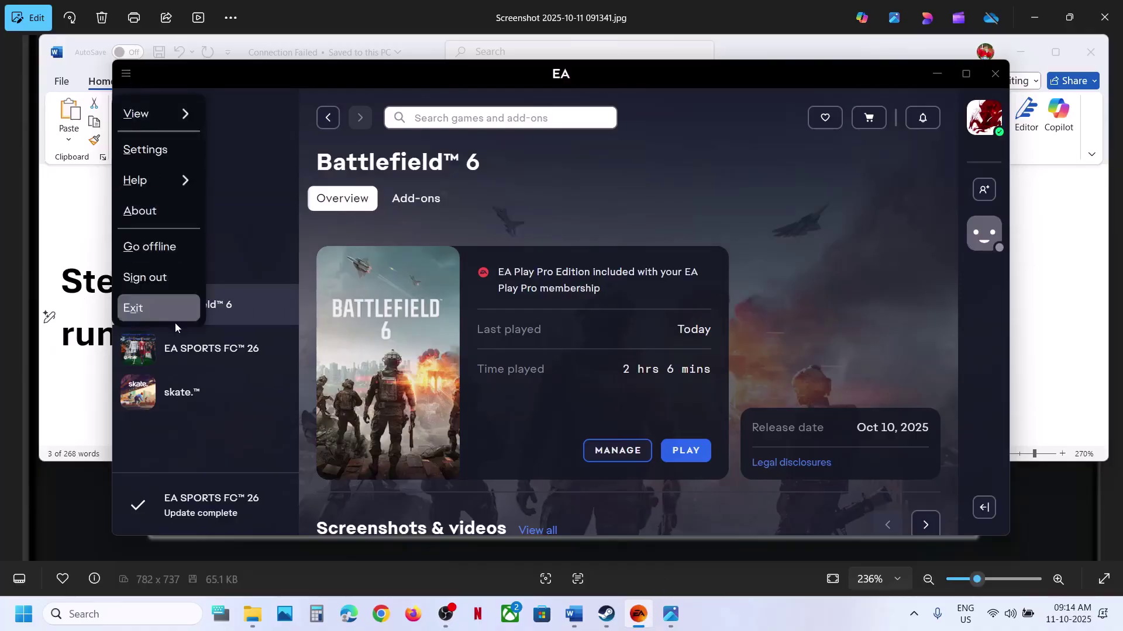
click(147, 309)
- Highlight "to different network" in Step 5 of the Connection Failed document in Word
scroll(416, 300, down, 5)
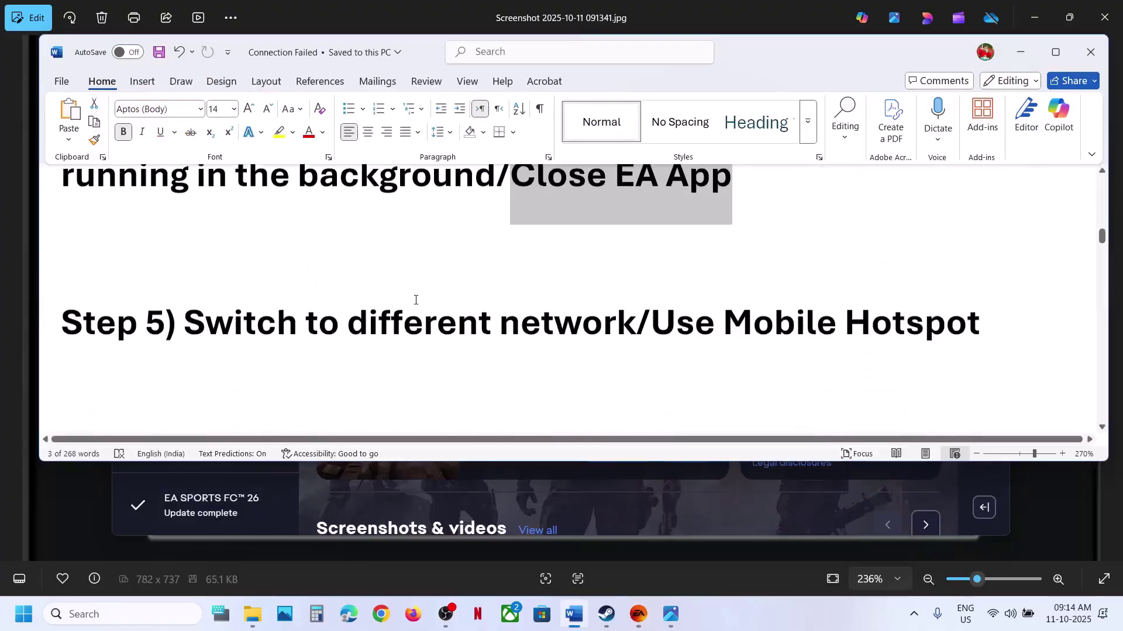
scroll(413, 301, up, 1)
drag(306, 312, 635, 311)
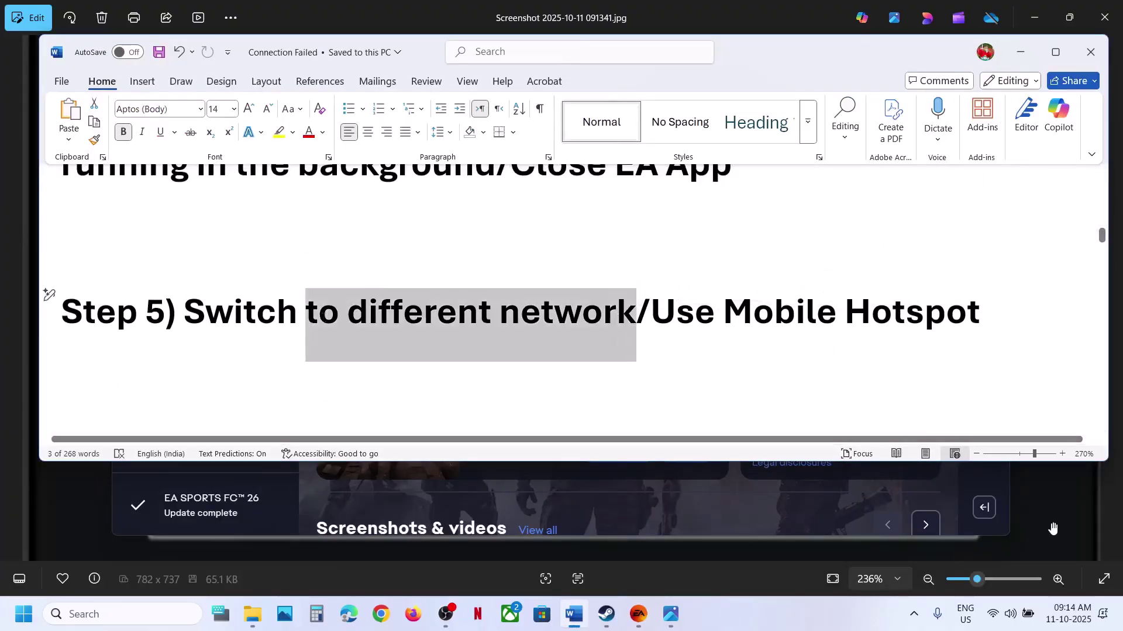
- Connect the PC to the G_801-5G Wi-Fi network
click(1010, 614)
click(920, 332)
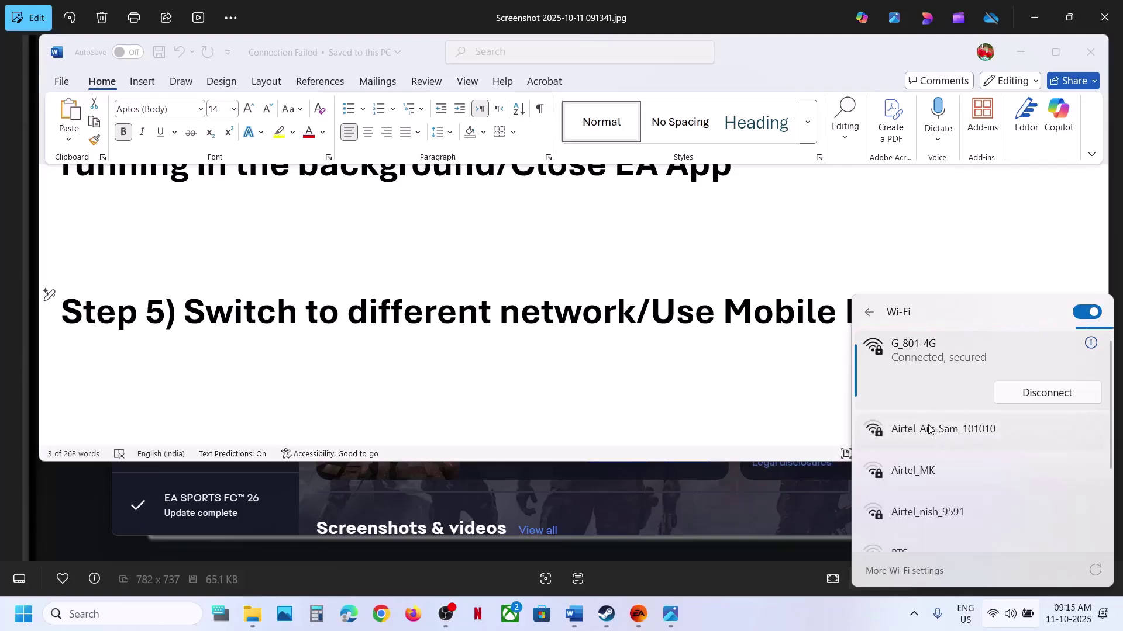
click(941, 446)
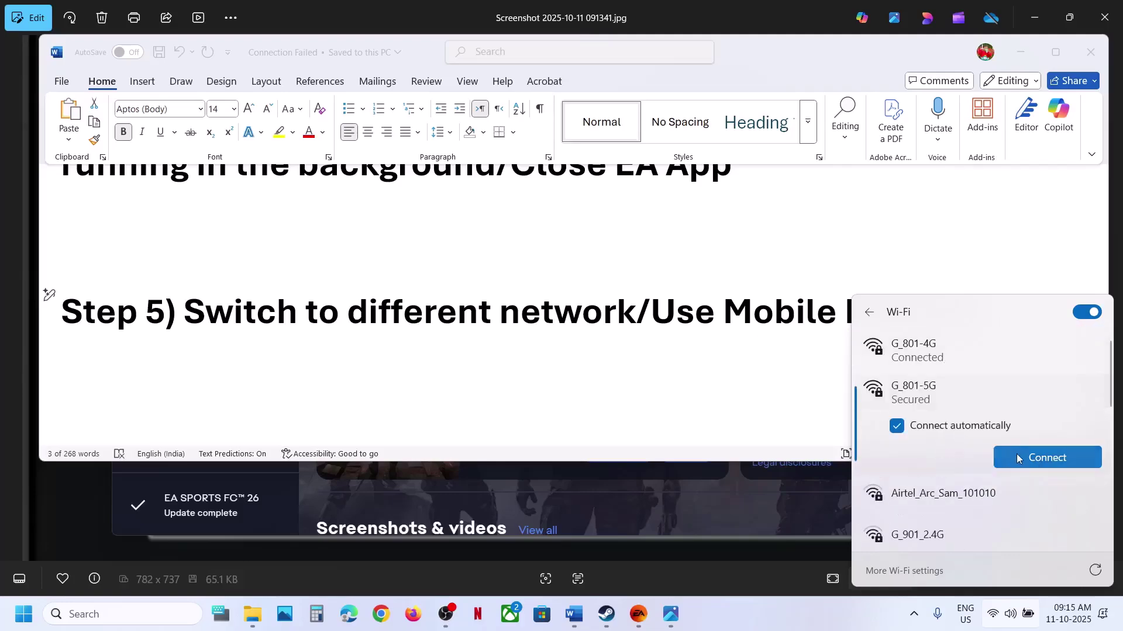
click(1016, 454)
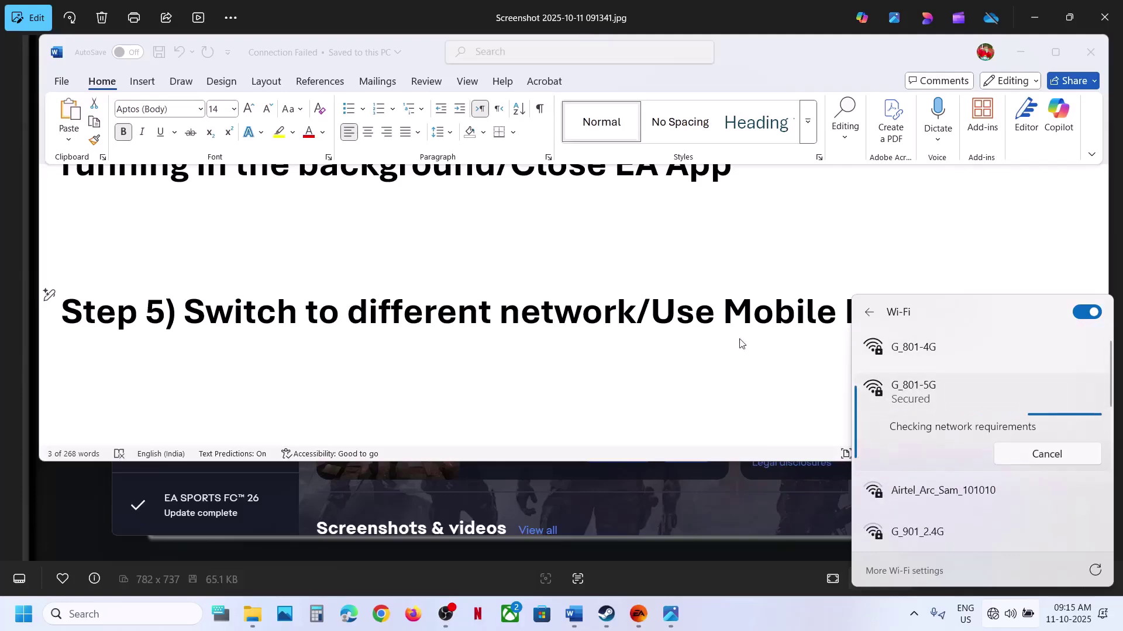
- Turn on Mobile Data and Personal Hotspot on the phone, and open the list of Wi-Fi networks on the PC
drag(307, 312, 980, 315)
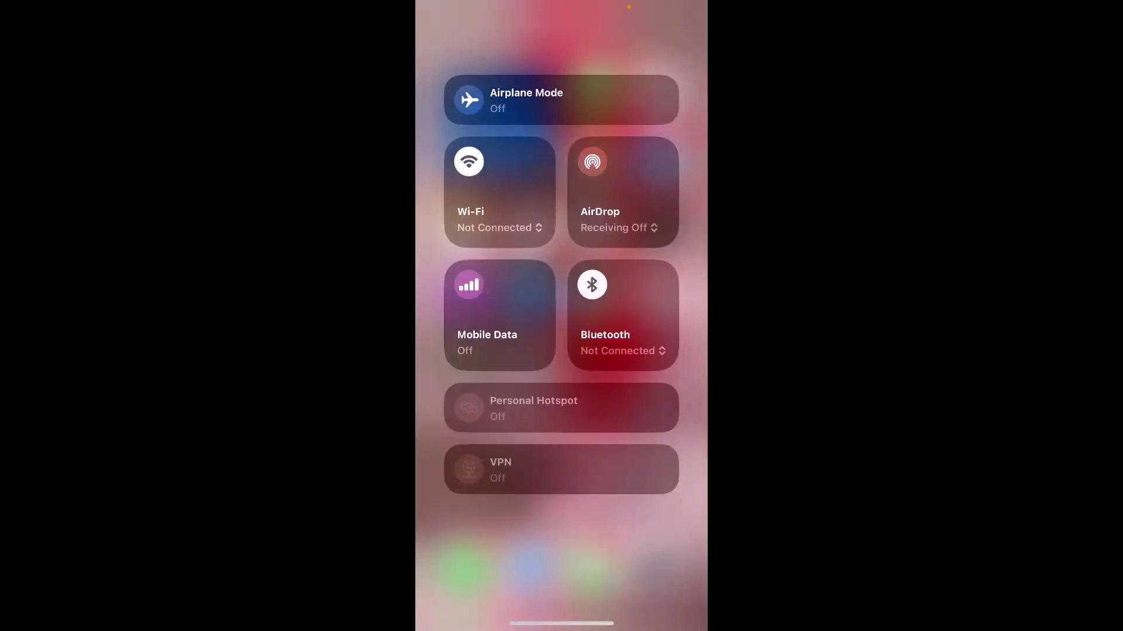
click(468, 284)
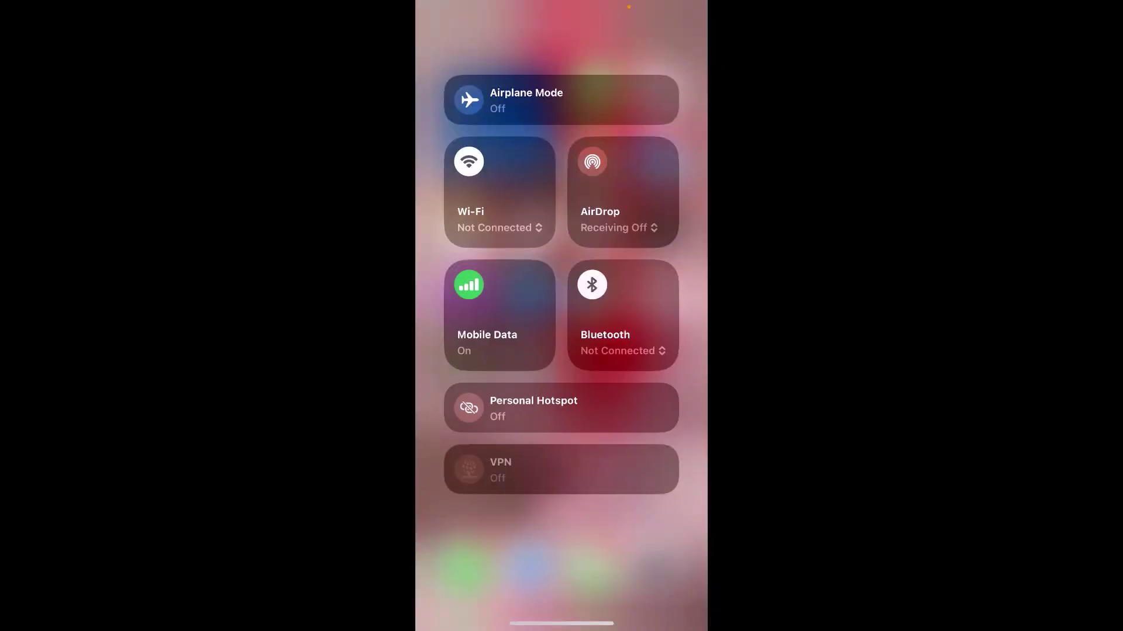
click(468, 408)
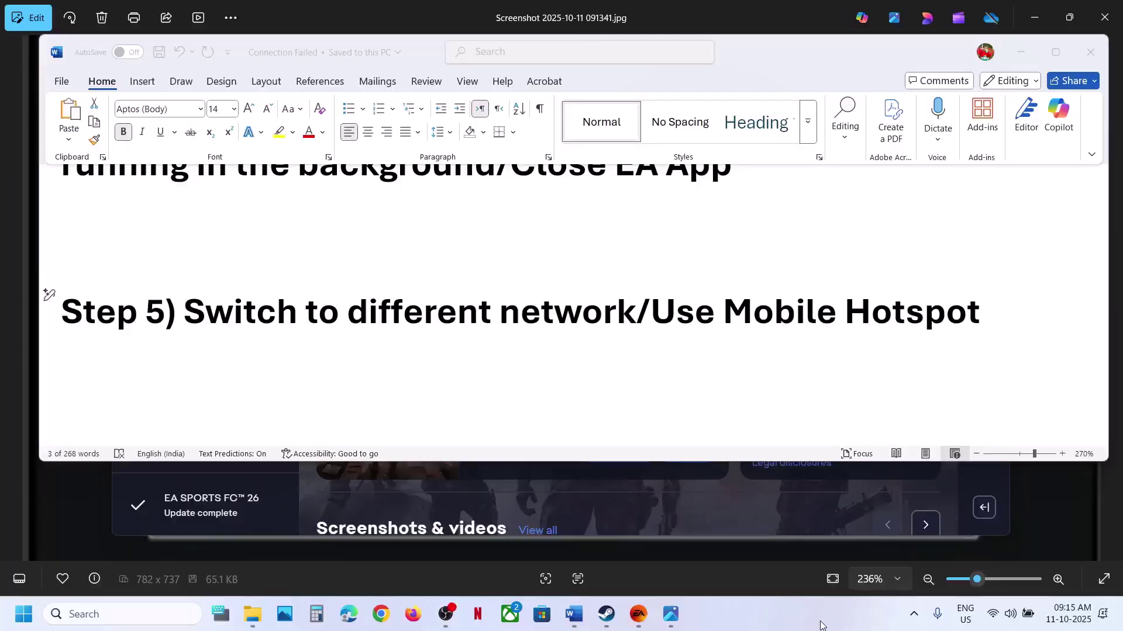
click(999, 614)
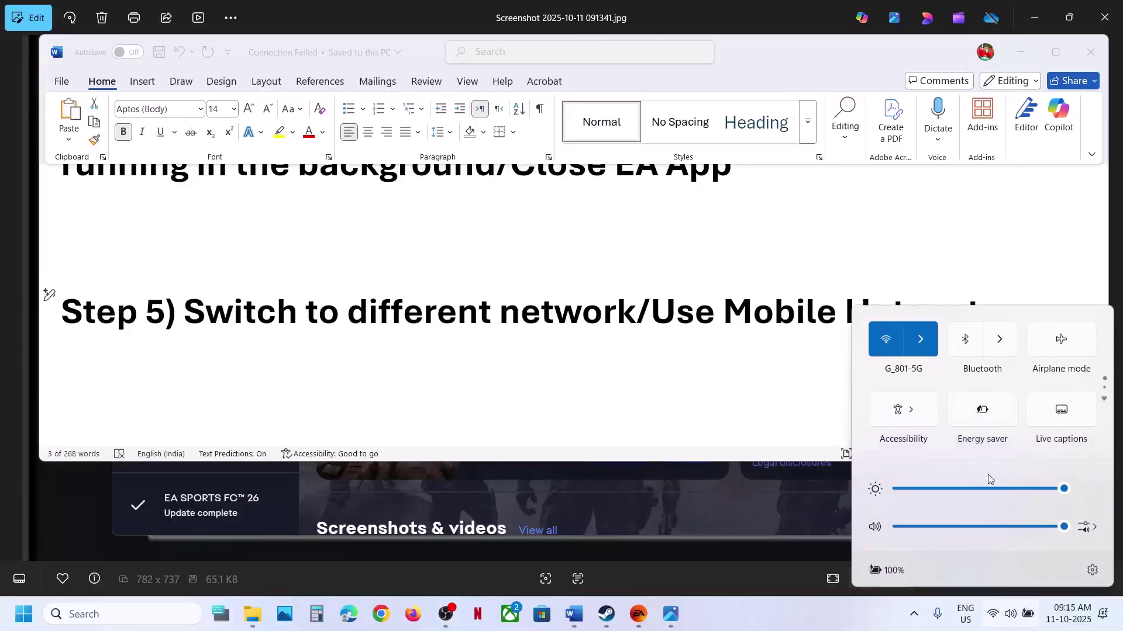
click(921, 345)
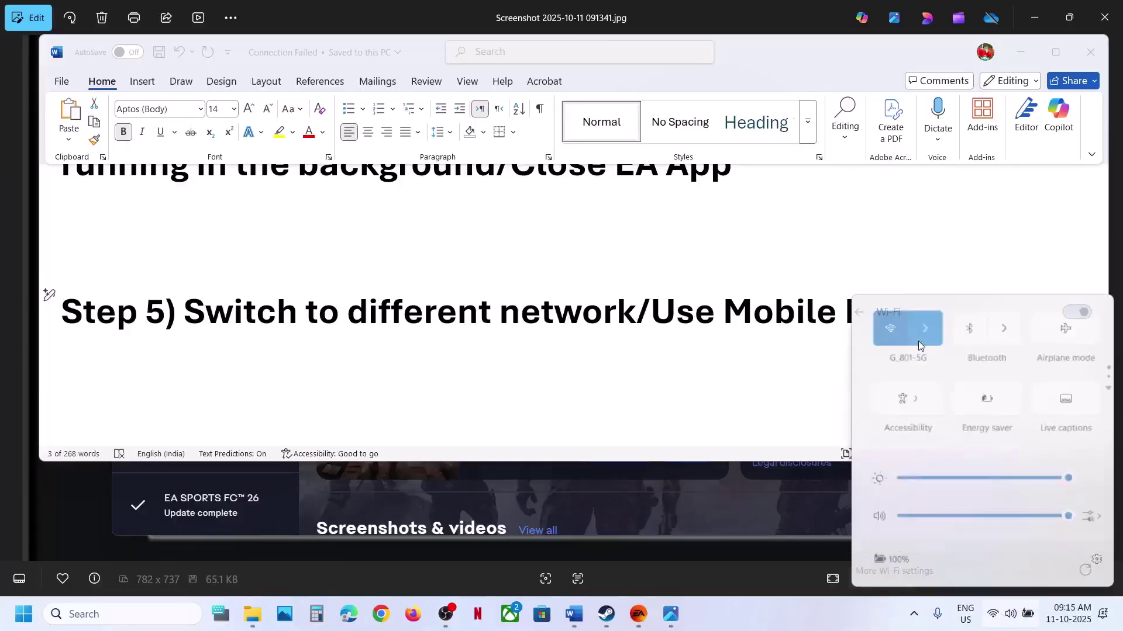
- Highlight "Turn Off /On overlay" in Step 6 of the Word document
click(708, 348)
scroll(431, 367, down, 3)
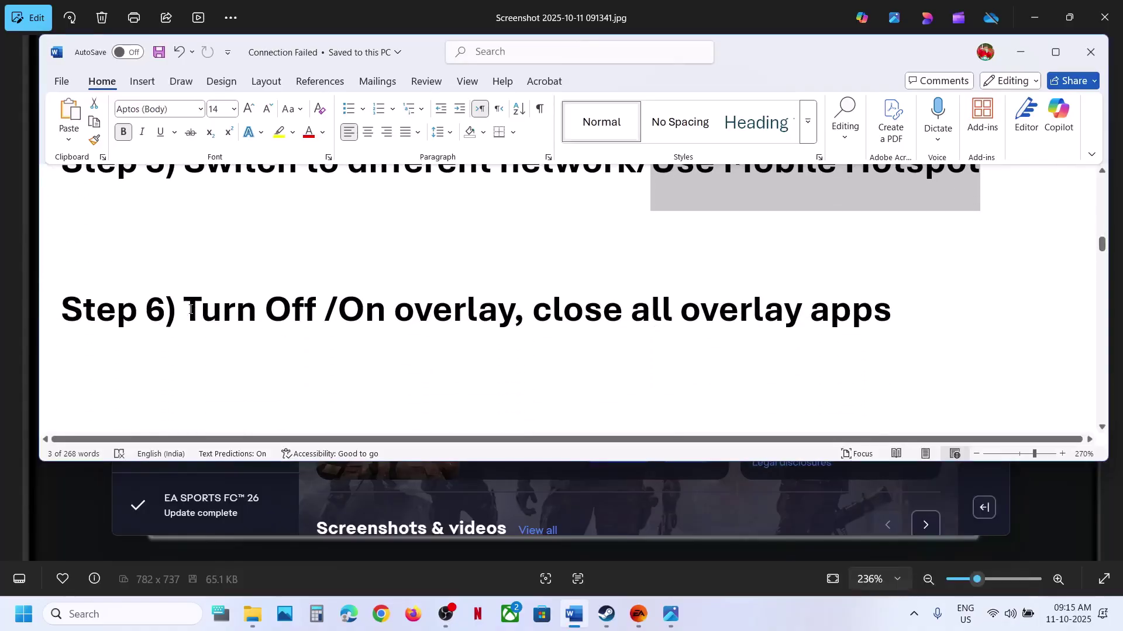
drag(190, 309, 514, 311)
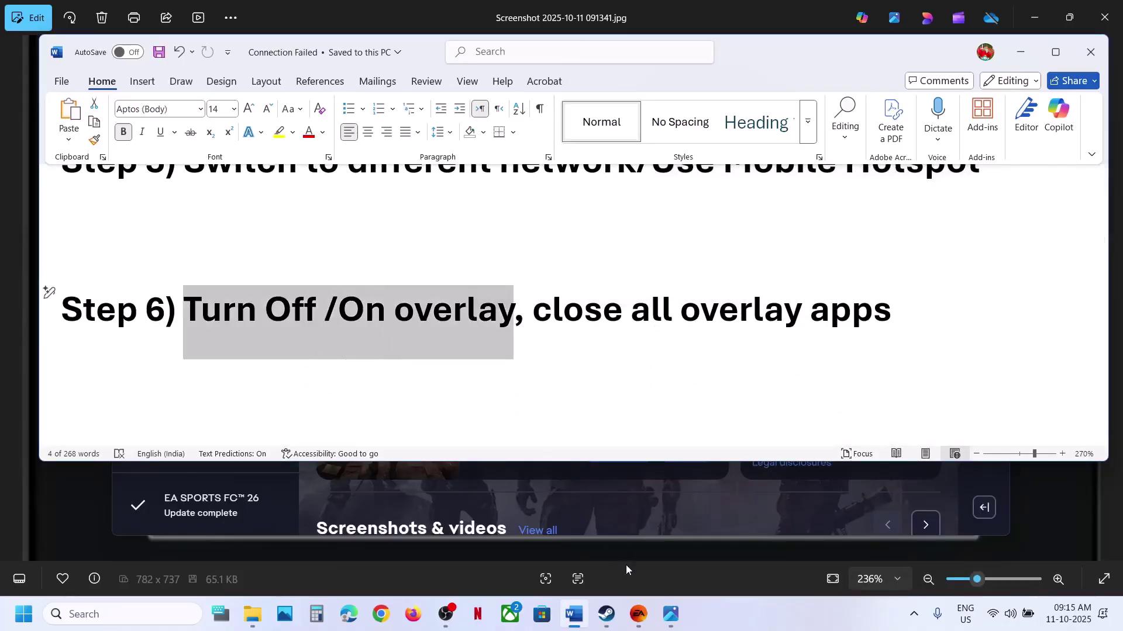
- Switch to Steam and toggle the in-game Steam Overlay on and back off in the properties of Battlefield 6 Open Beta
click(606, 614)
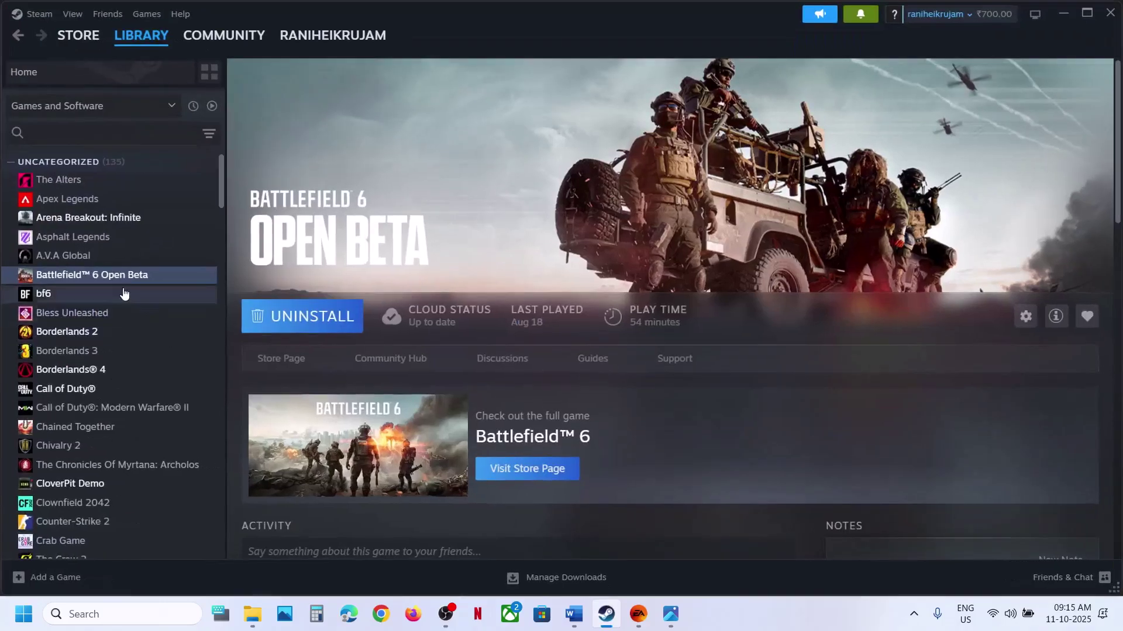
right_click(104, 272)
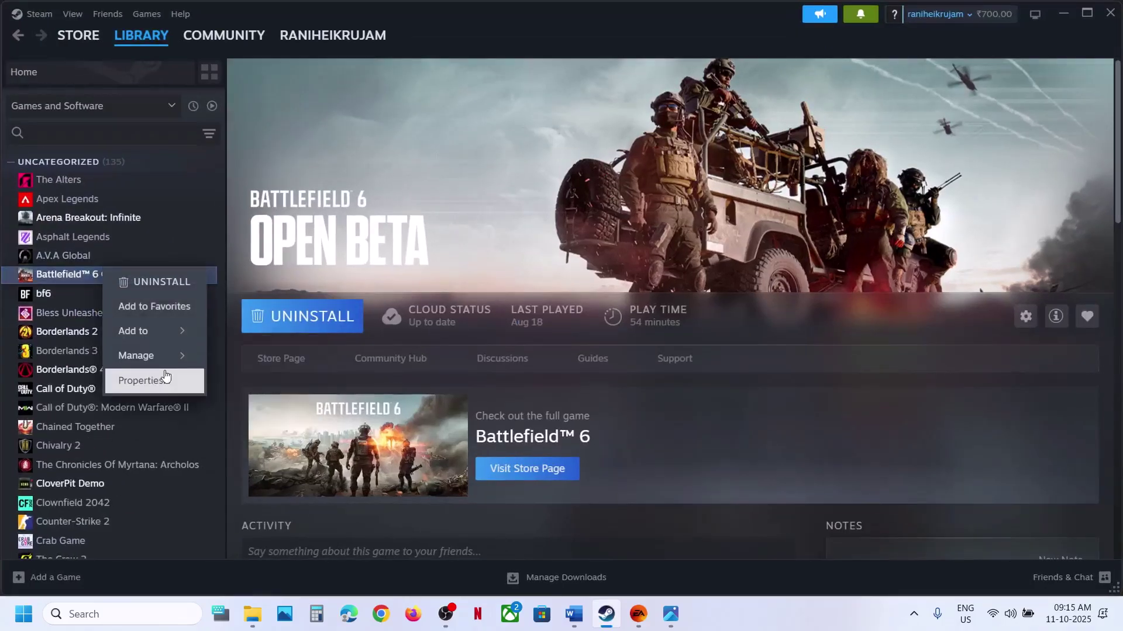
click(140, 380)
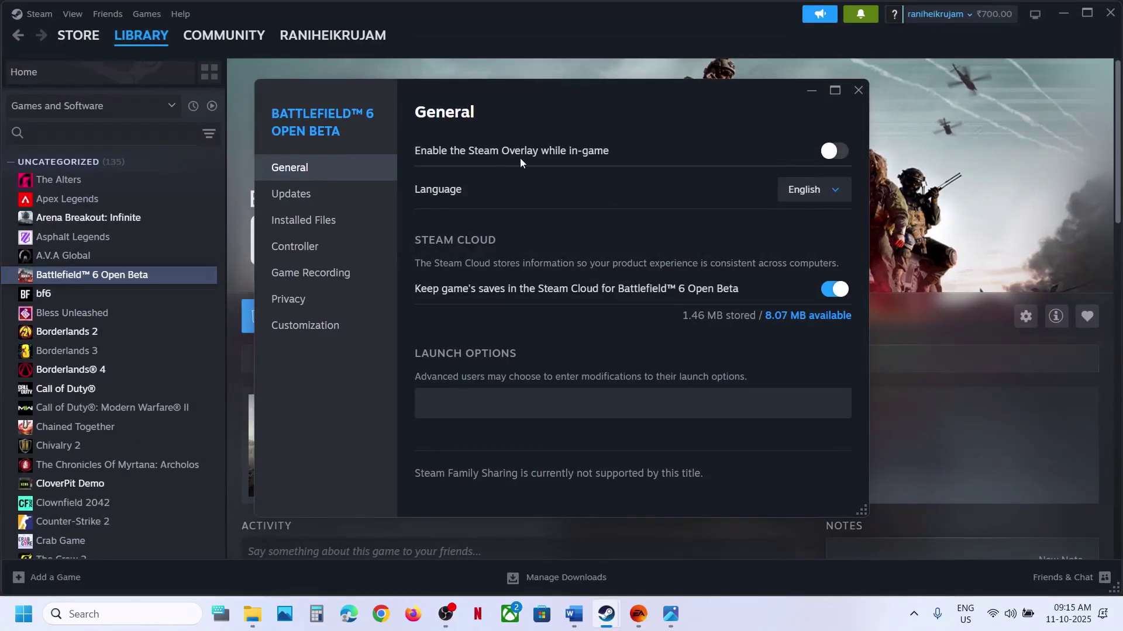
click(836, 153)
click(842, 154)
click(856, 92)
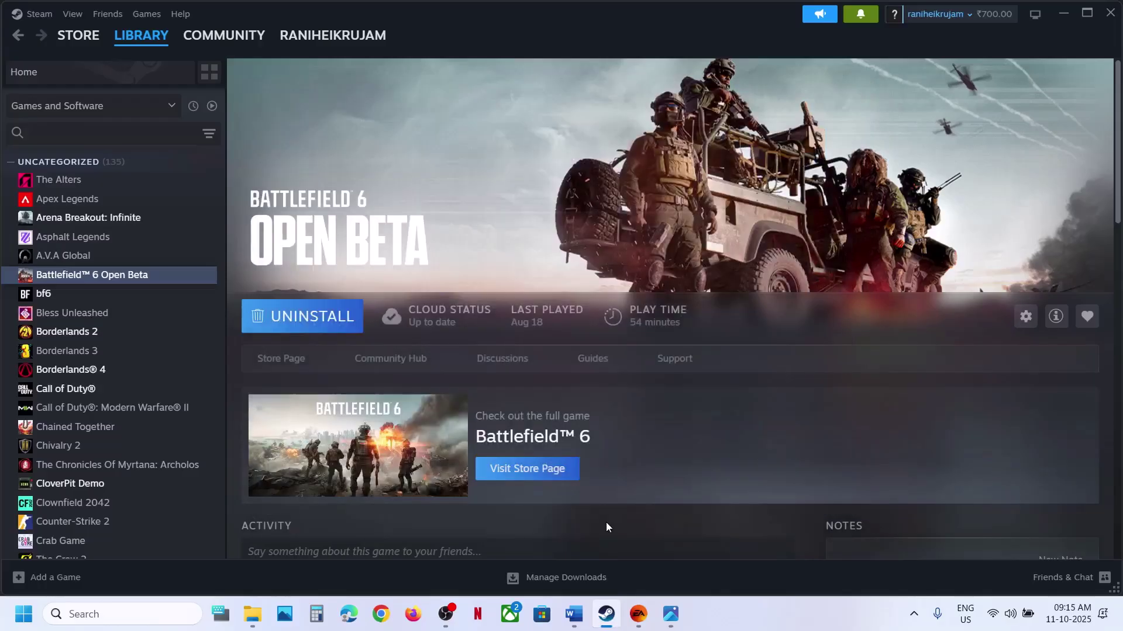
- Switch to the EA app, maximize it, and open the In-game overlay section of its Application settings
click(571, 615)
click(606, 615)
click(633, 616)
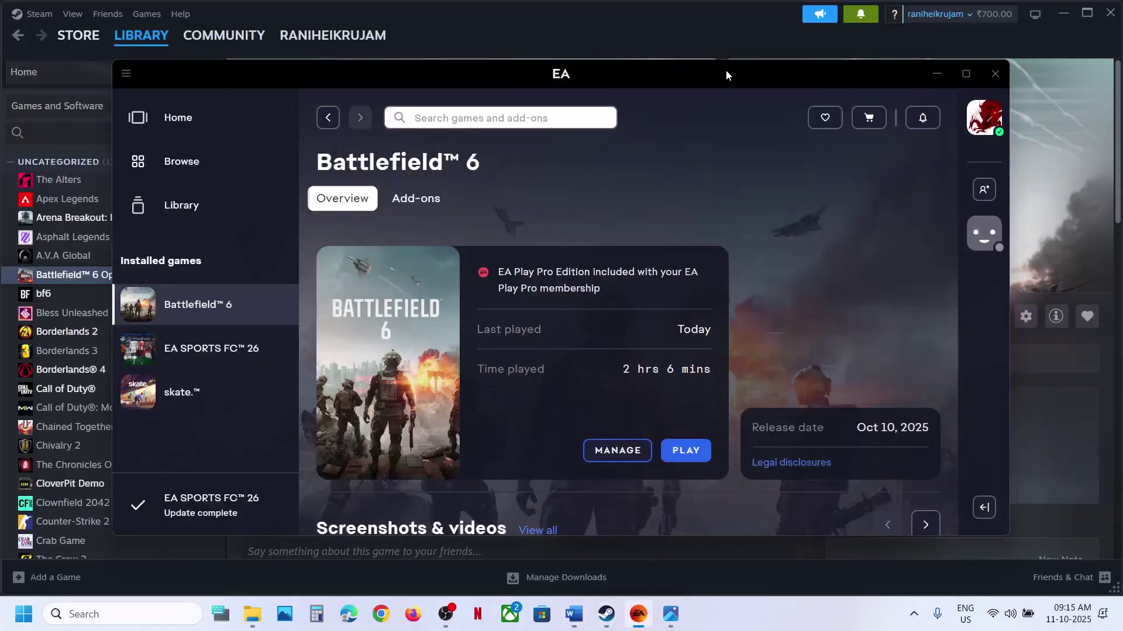
click(966, 75)
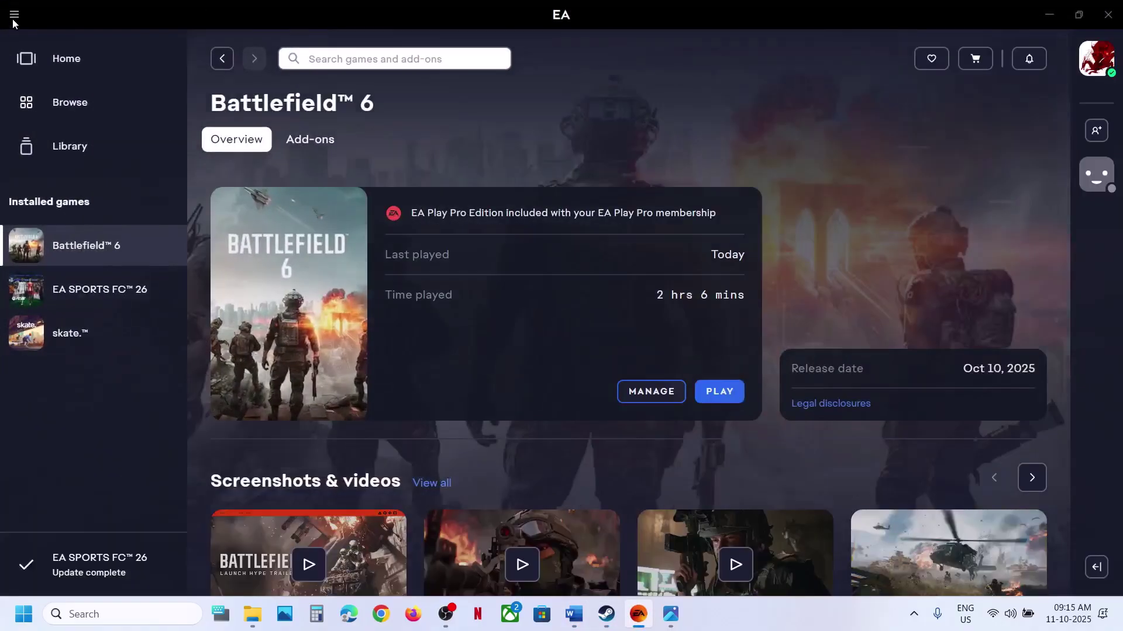
click(14, 16)
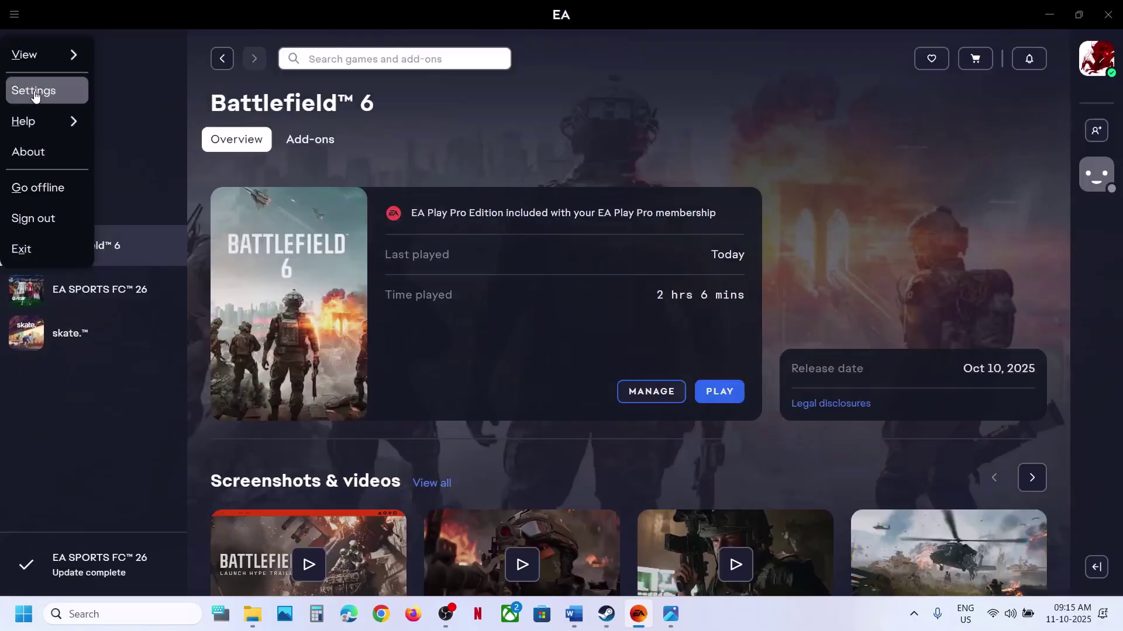
click(35, 96)
click(333, 140)
scroll(673, 350, down, 2)
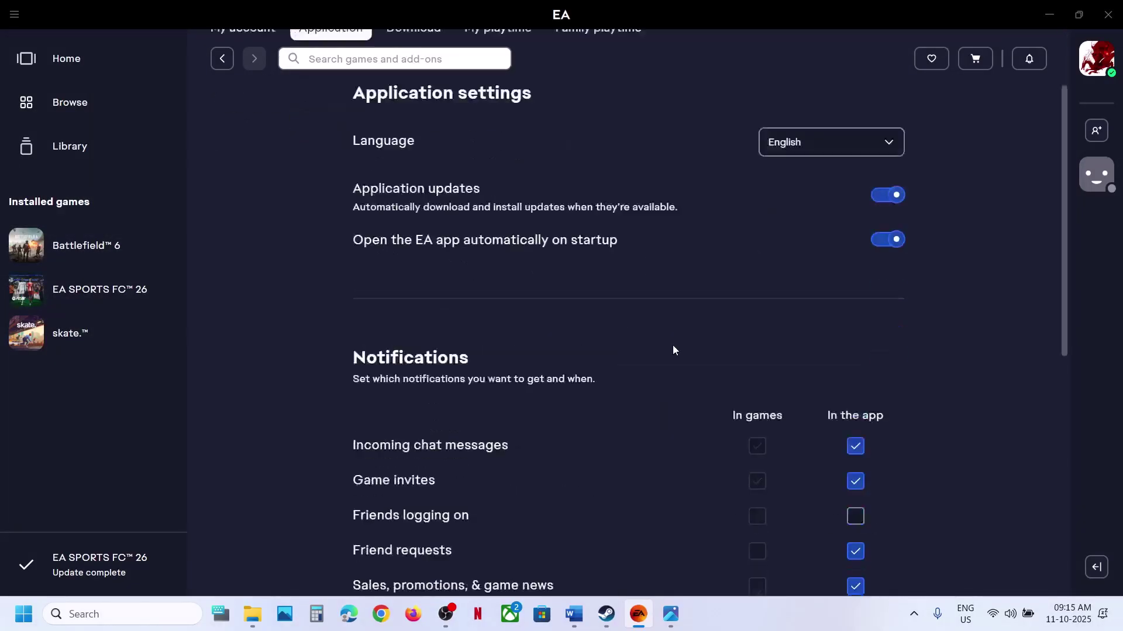
scroll(673, 350, down, 7)
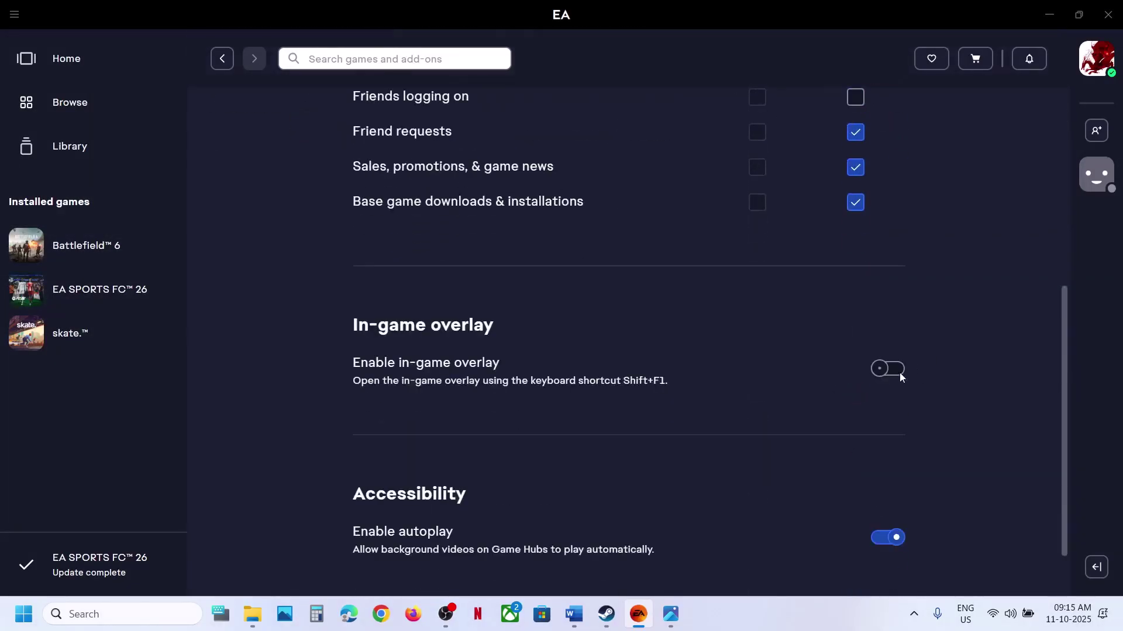
- Enable the EA in-game overlay, turn it back off with confirmation, and minimize the EA app
click(892, 373)
click(884, 374)
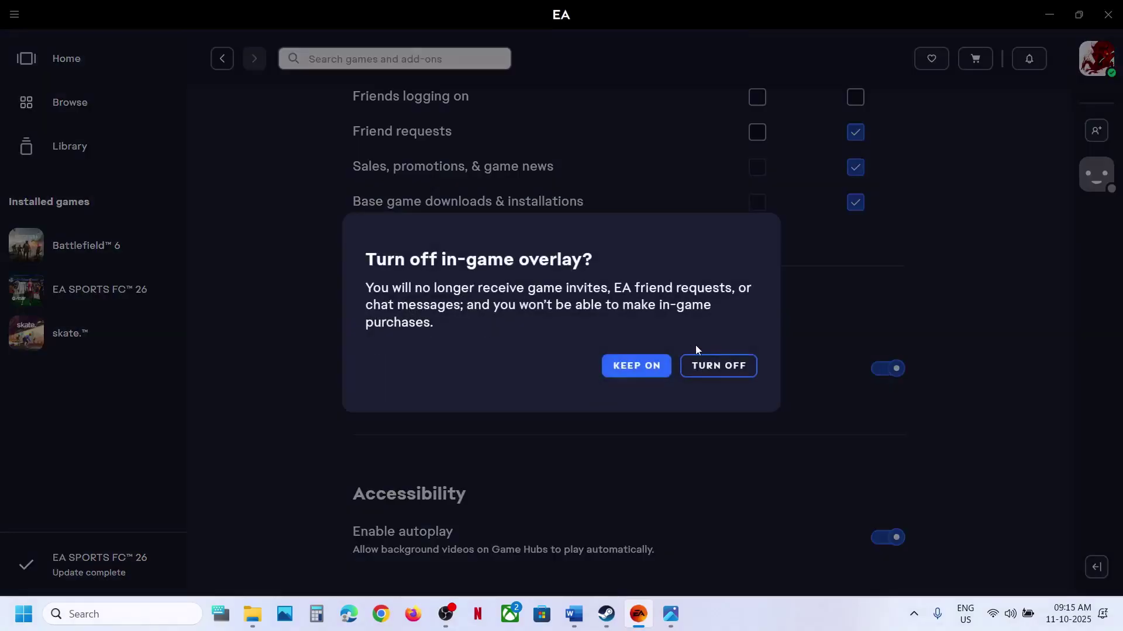
click(708, 368)
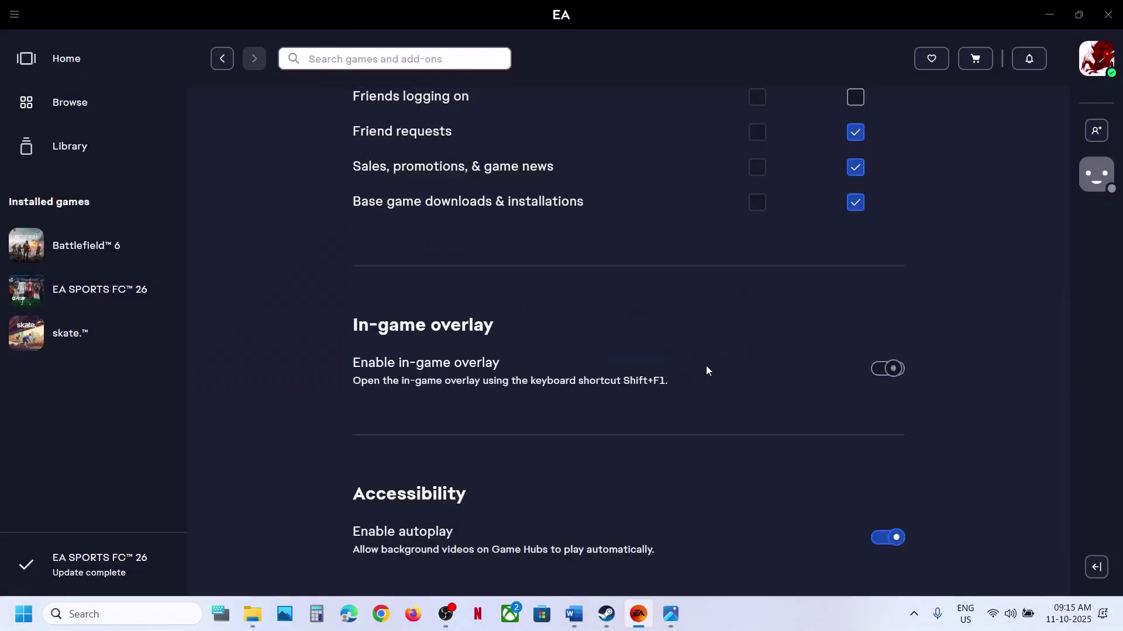
click(1049, 15)
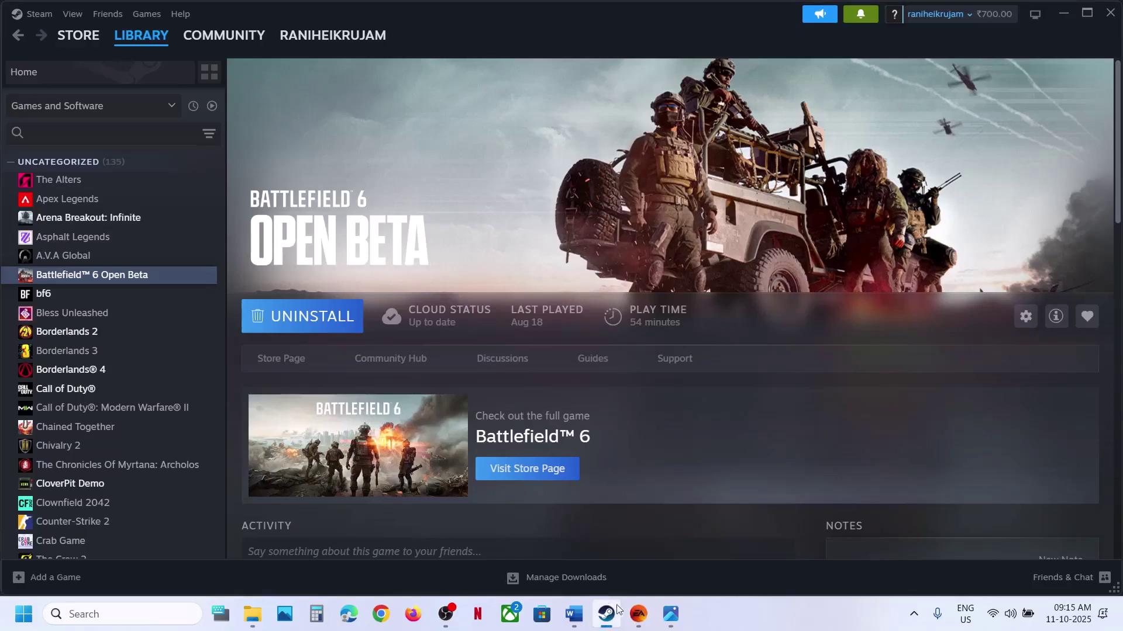
- Return to the Word document and highlight "close all overlay apps" in Step 6
click(671, 614)
click(585, 618)
scroll(464, 256, down, 3)
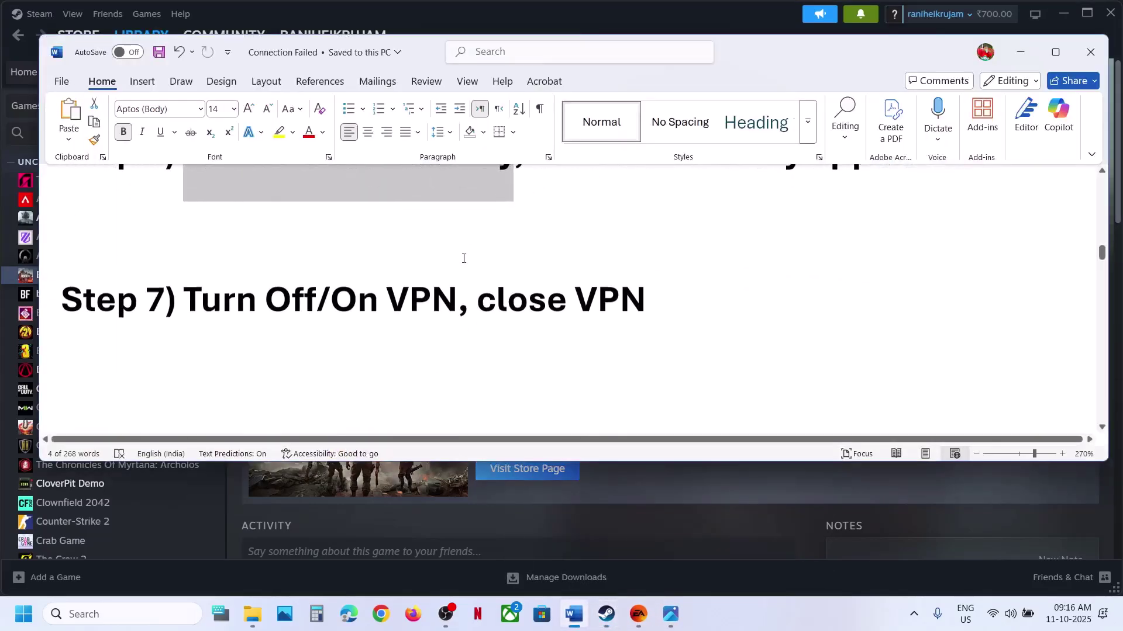
scroll(465, 255, up, 2)
drag(643, 261, 891, 263)
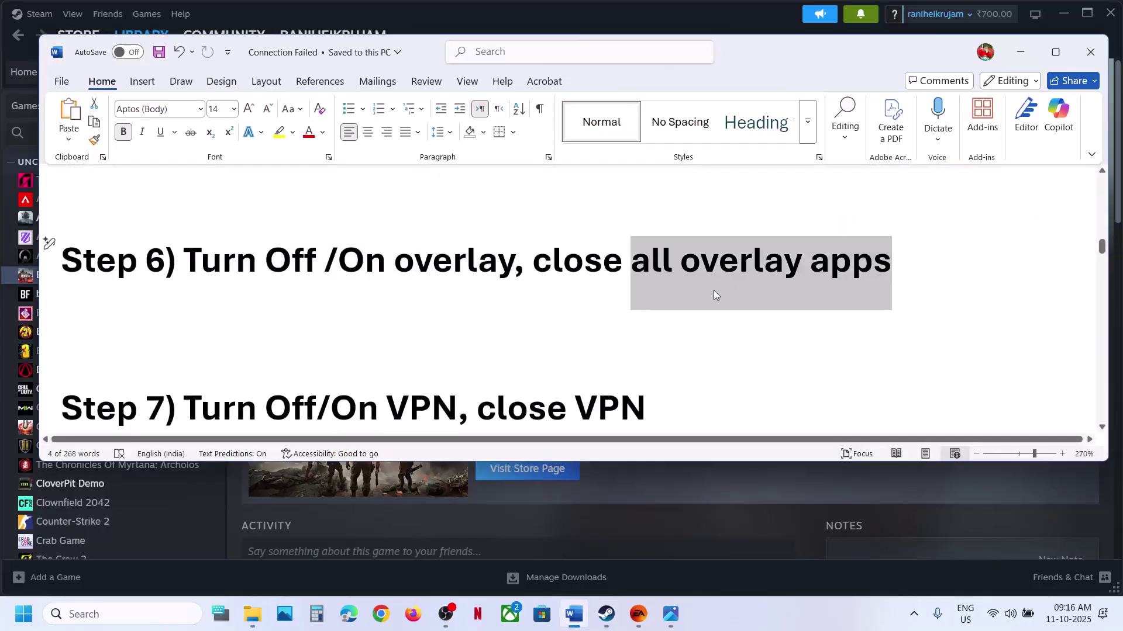
scroll(695, 297, up, 1)
scroll(696, 302, up, 1)
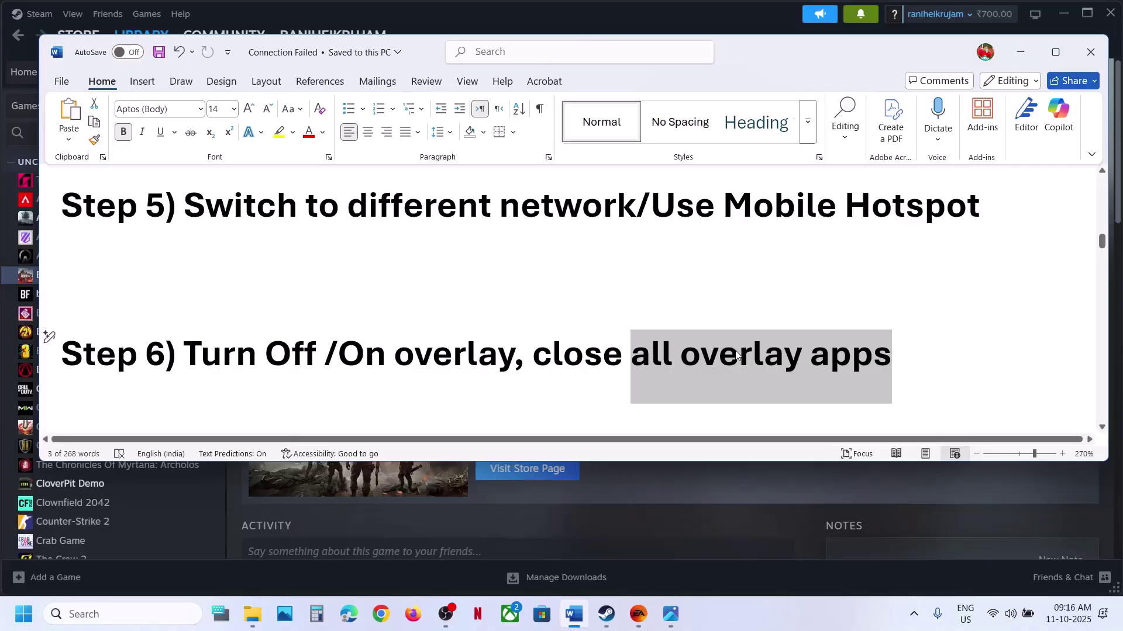
scroll(736, 357, down, 2)
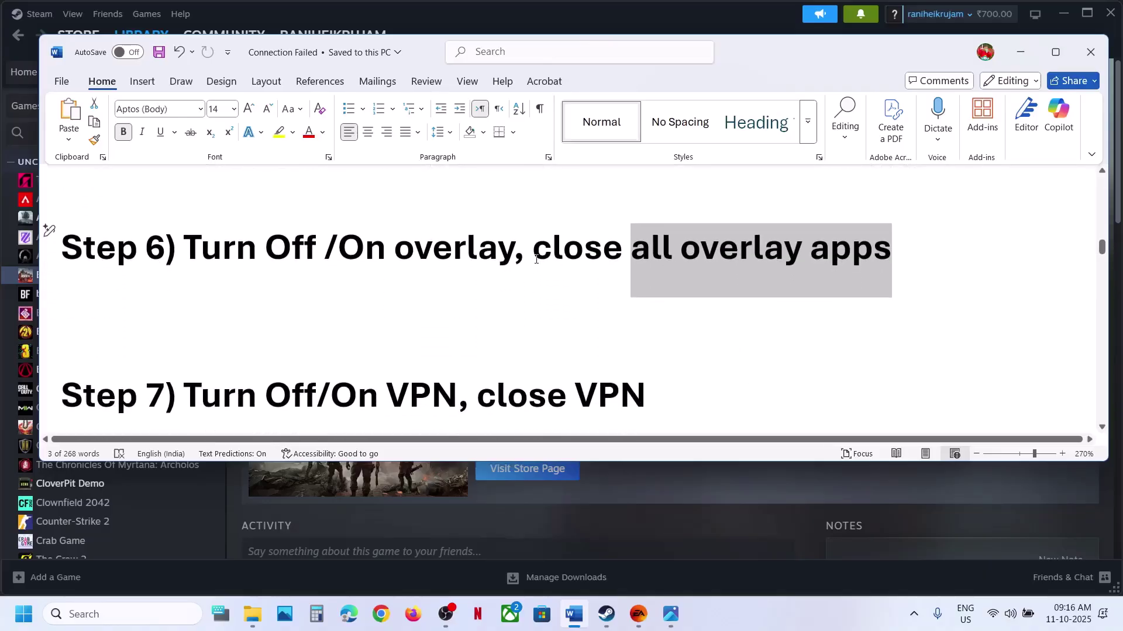
drag(536, 259, 913, 270)
- Highlight "Turn Off/On VPN" and after it "close VPN" in Step 7 of the document
scroll(220, 416, down, 2)
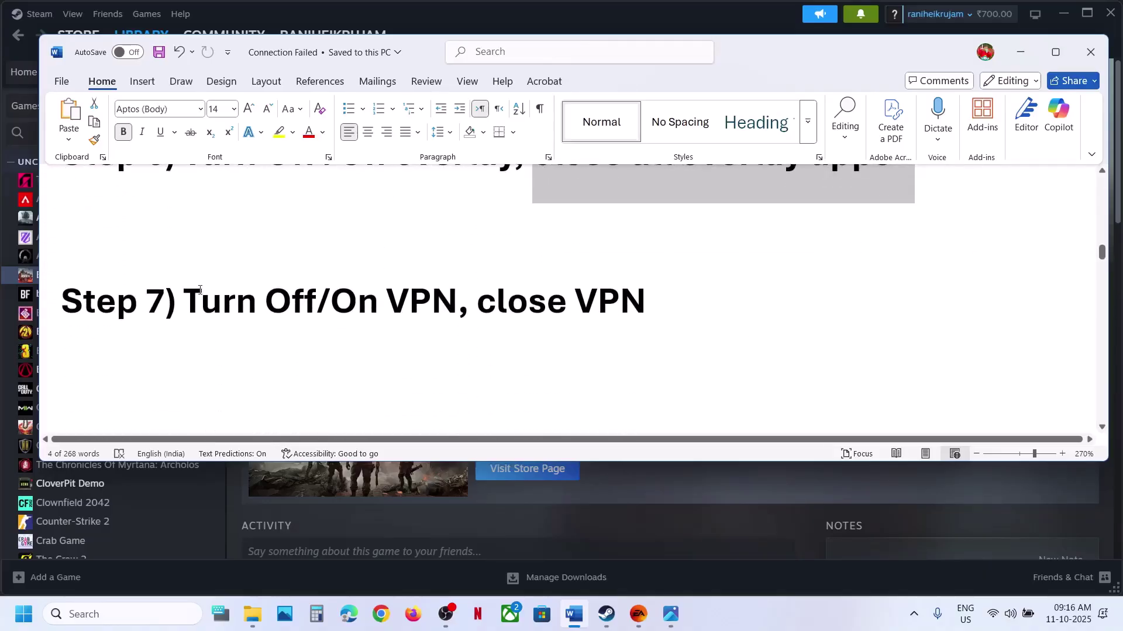
drag(200, 290, 457, 290)
click(434, 287)
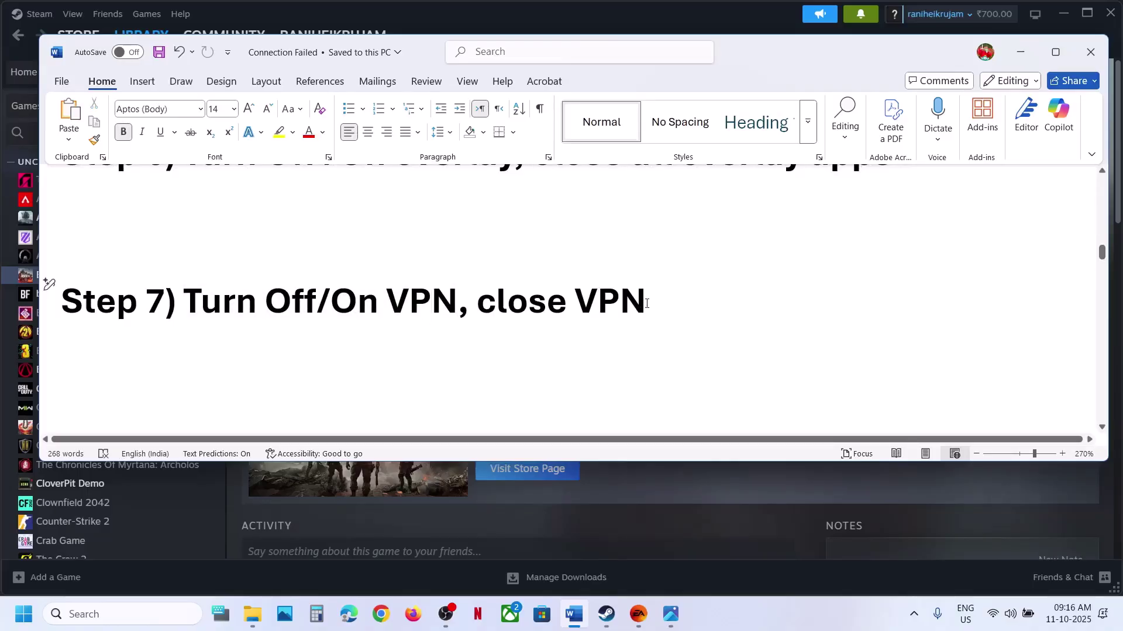
drag(647, 303, 477, 306)
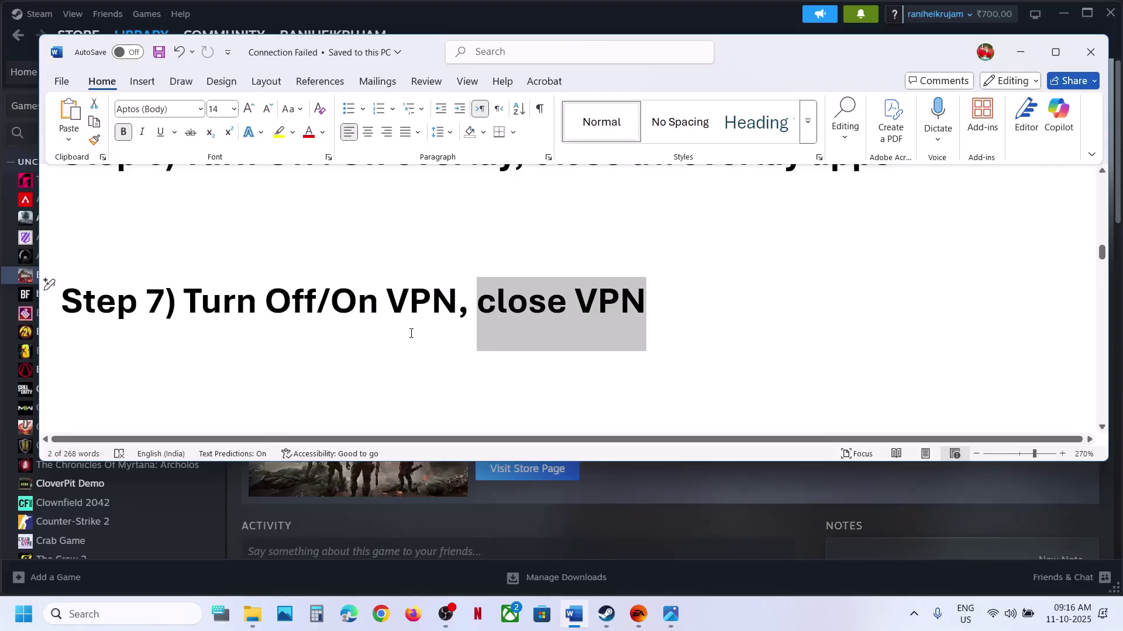
scroll(411, 332, down, 3)
scroll(411, 331, up, 1)
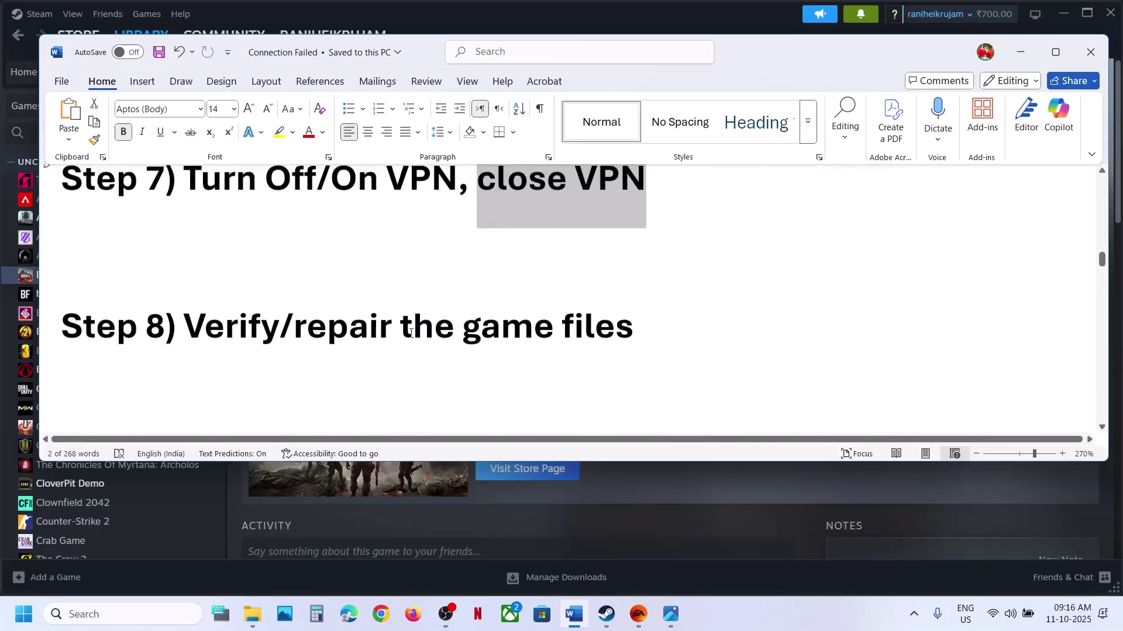
- Highlight "Verify/repair the game files" in Step 8, and view the Installed Files properties of Battlefield 6 Open Beta in Steam
drag(222, 330, 661, 328)
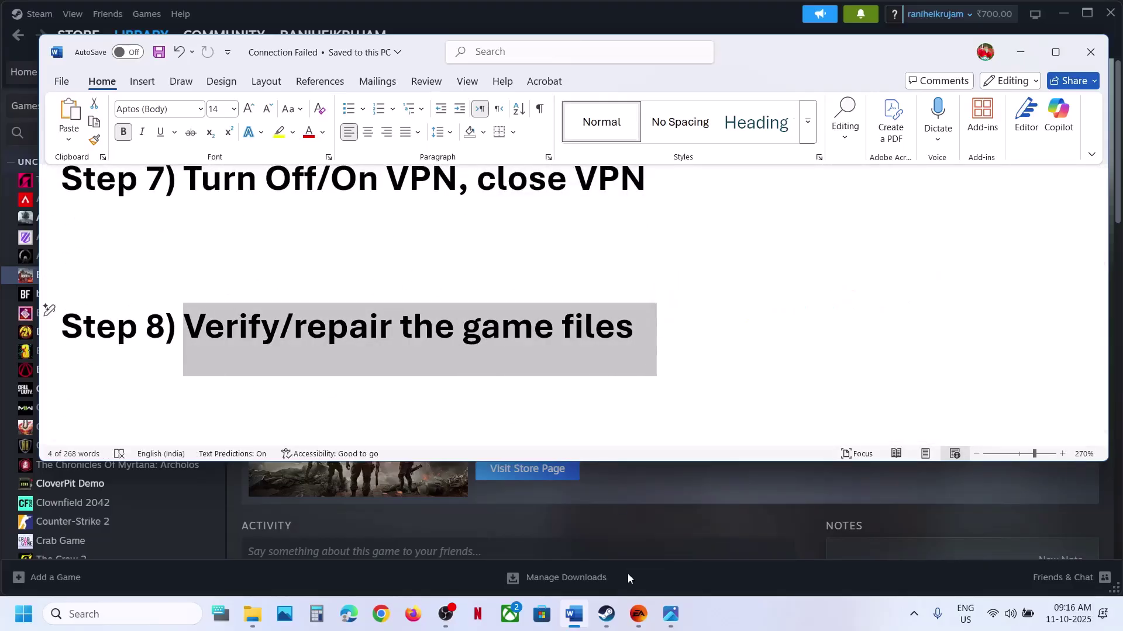
click(606, 614)
right_click(119, 280)
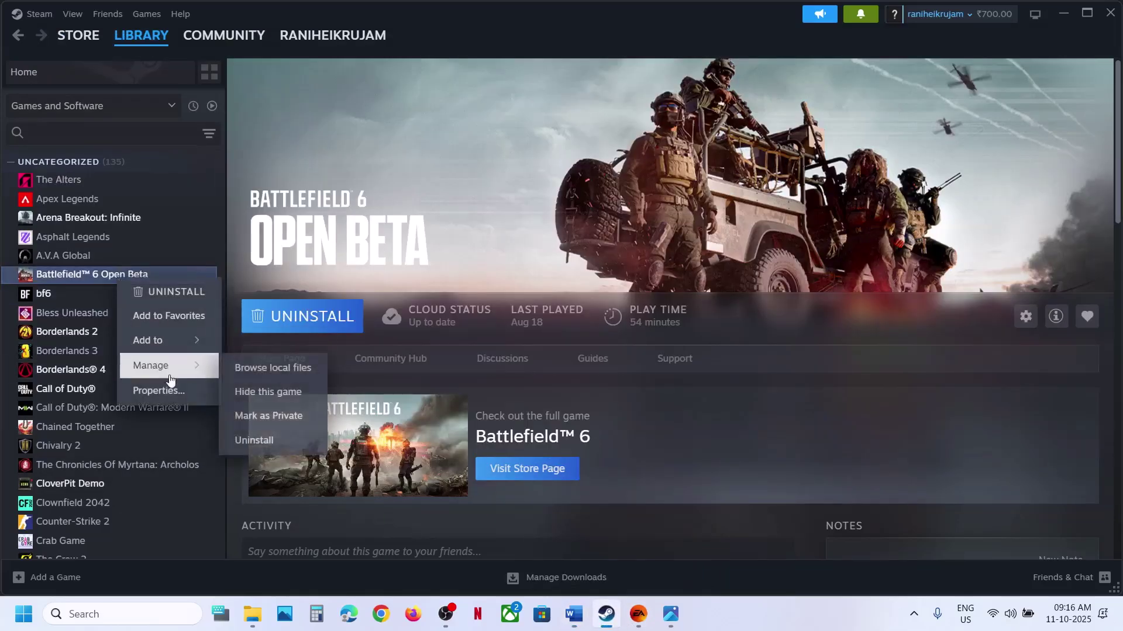
click(166, 392)
click(301, 221)
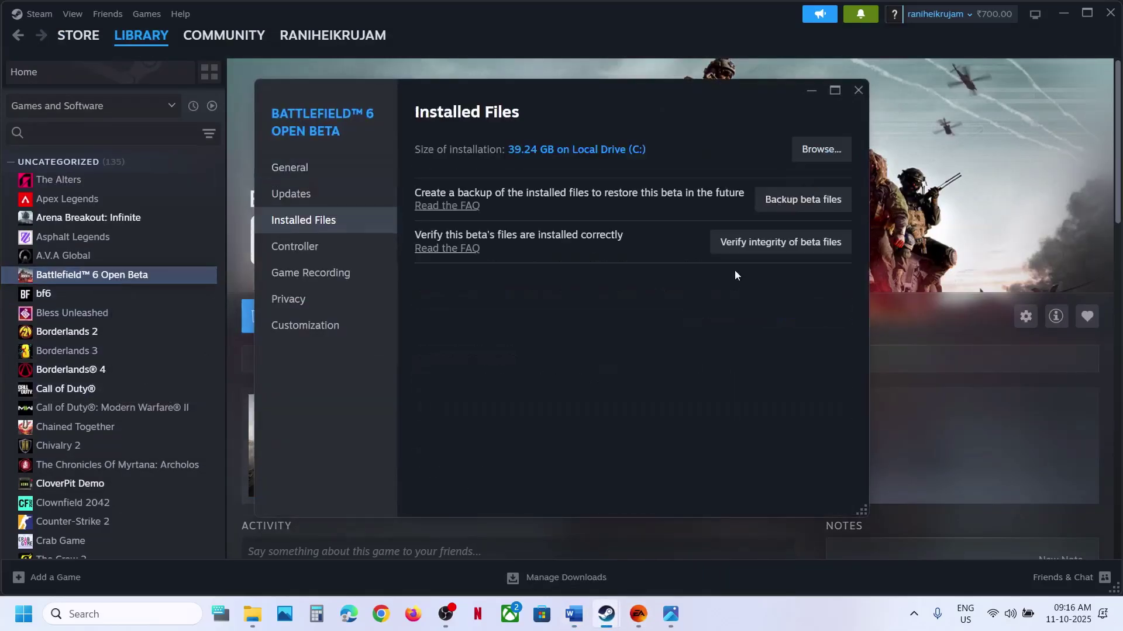
click(860, 93)
- Switch to the EA app and show the manage options for Battlefield 6, including Repair
click(638, 614)
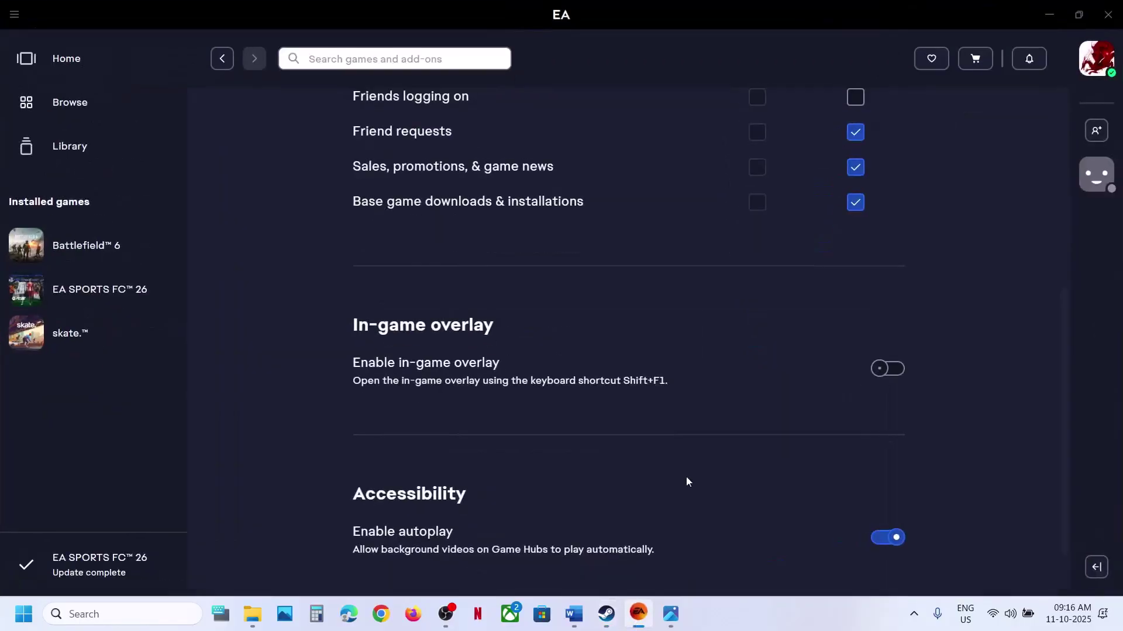
click(51, 245)
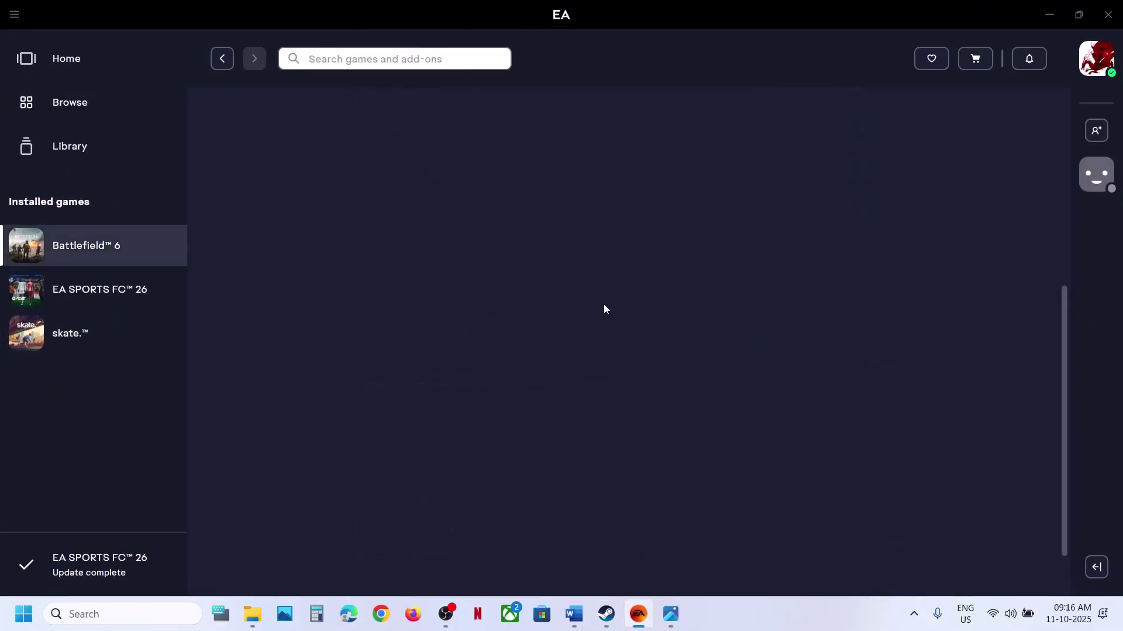
click(653, 394)
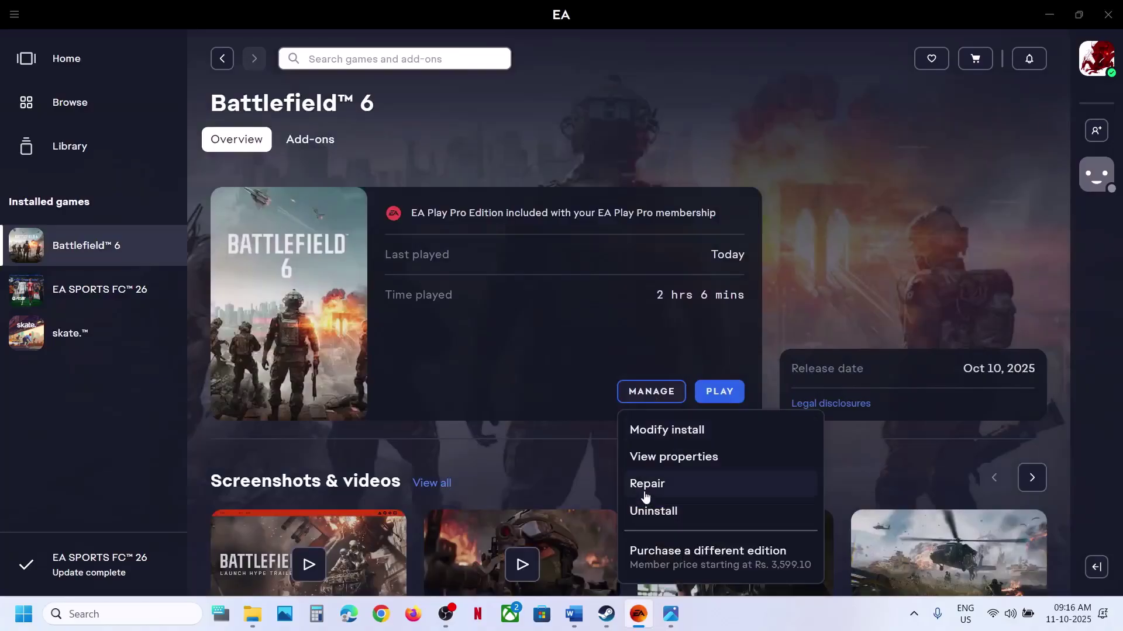
- Return to the Word document and highlight the Step 9 text about checking public and private in Windows firewall, then clear the selection
click(574, 614)
scroll(439, 342, down, 3)
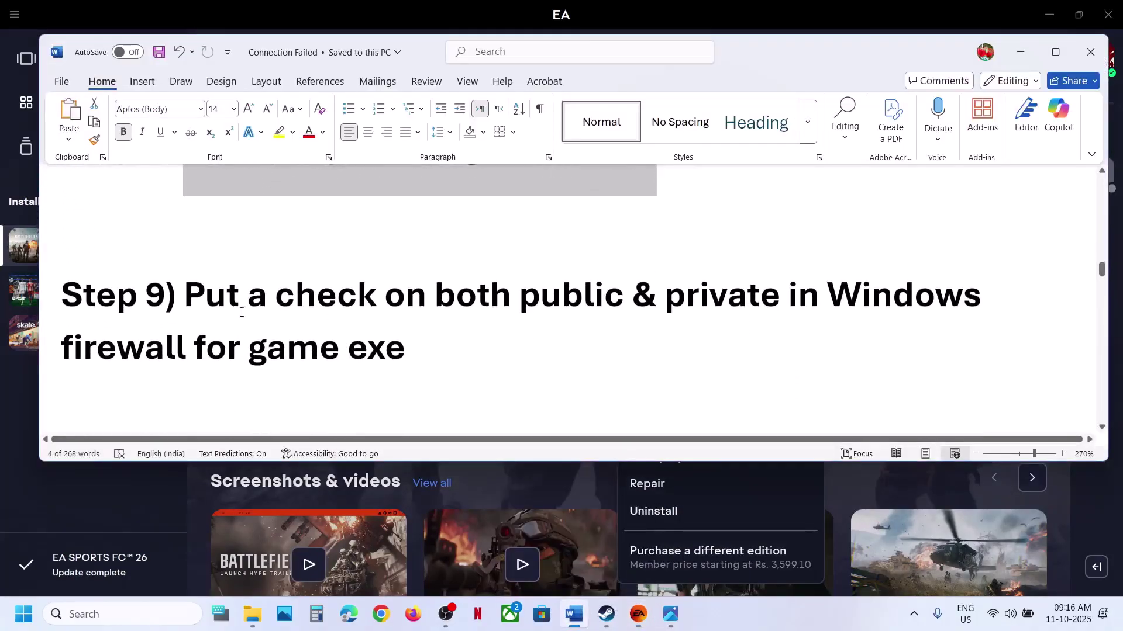
drag(245, 300, 749, 331)
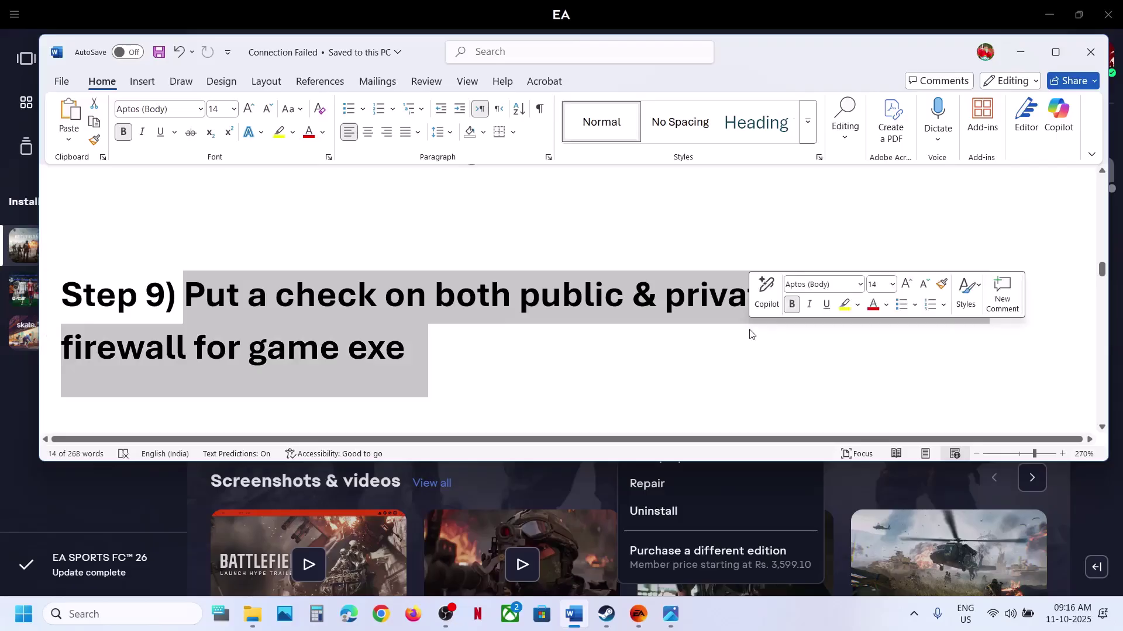
click(490, 317)
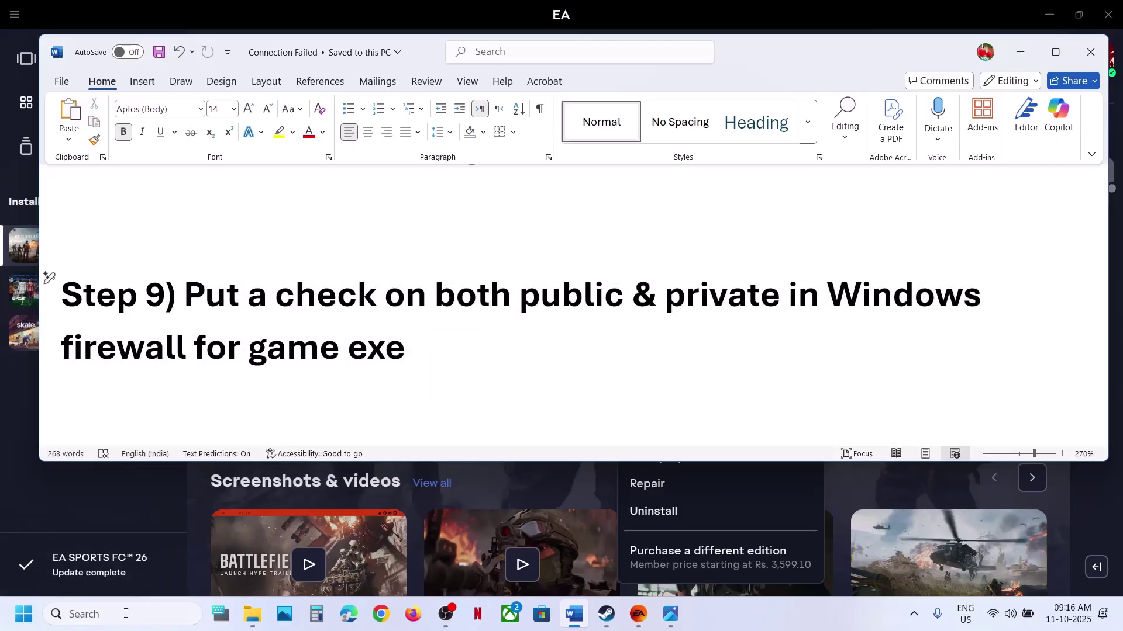
- Open the Controlled folder access allowed-apps page under Windows Security's Ransomware protection, approving the User Account Control request
key(super+i)
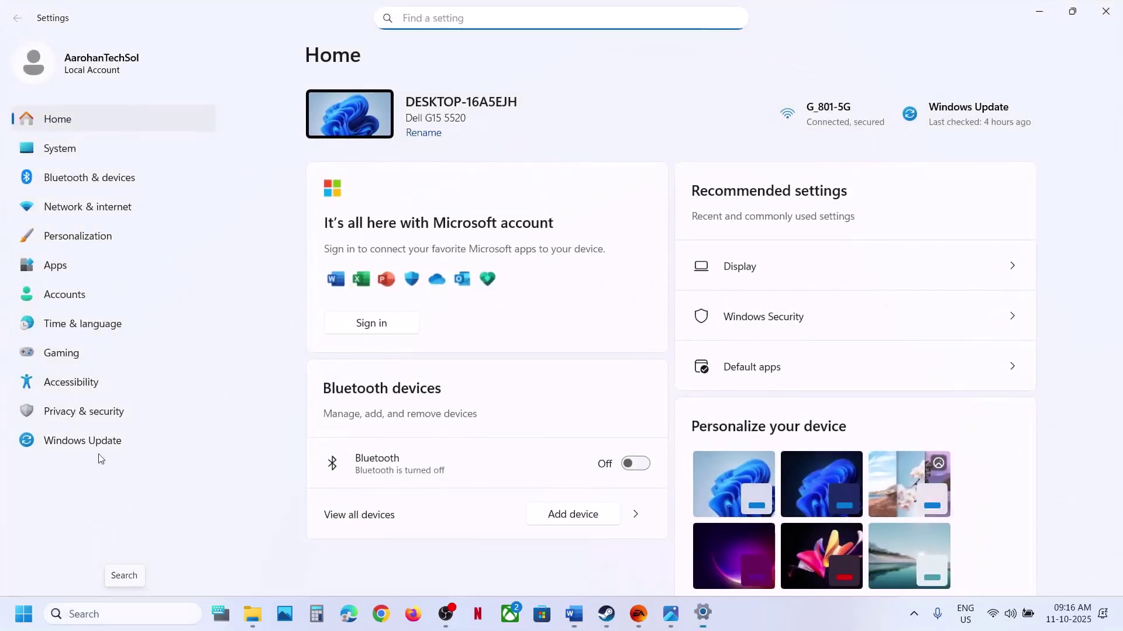
click(111, 414)
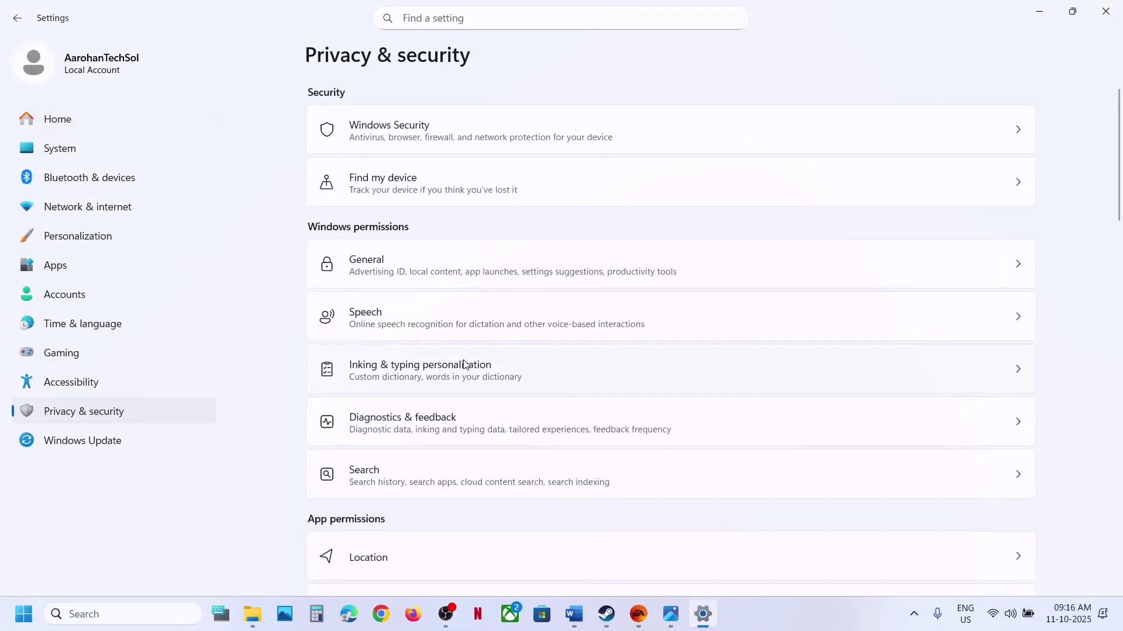
click(424, 130)
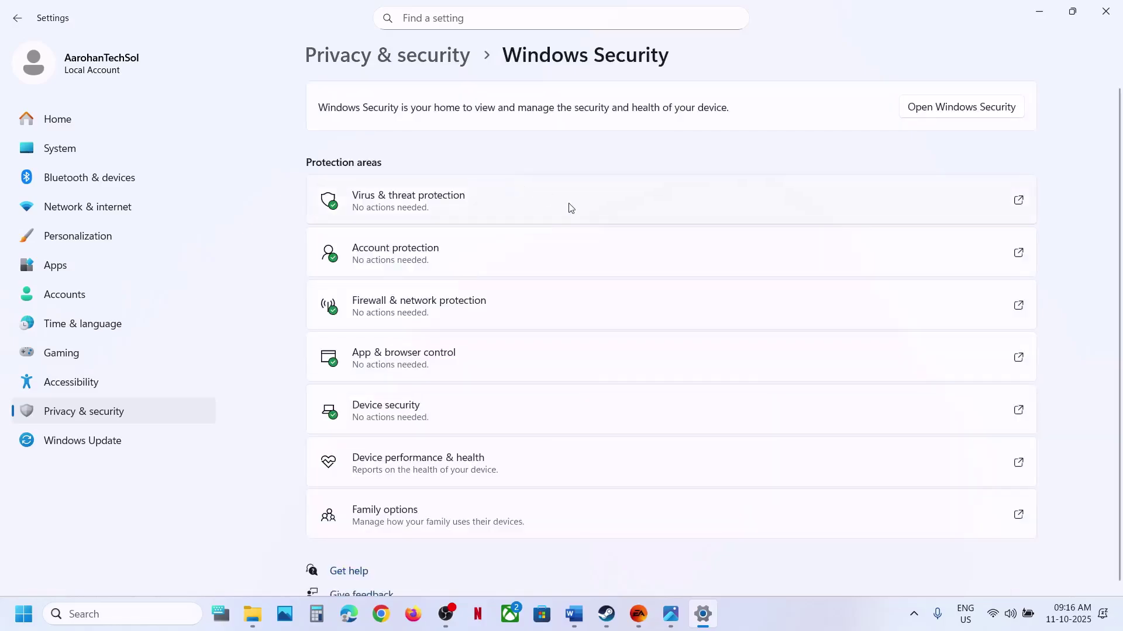
click(424, 206)
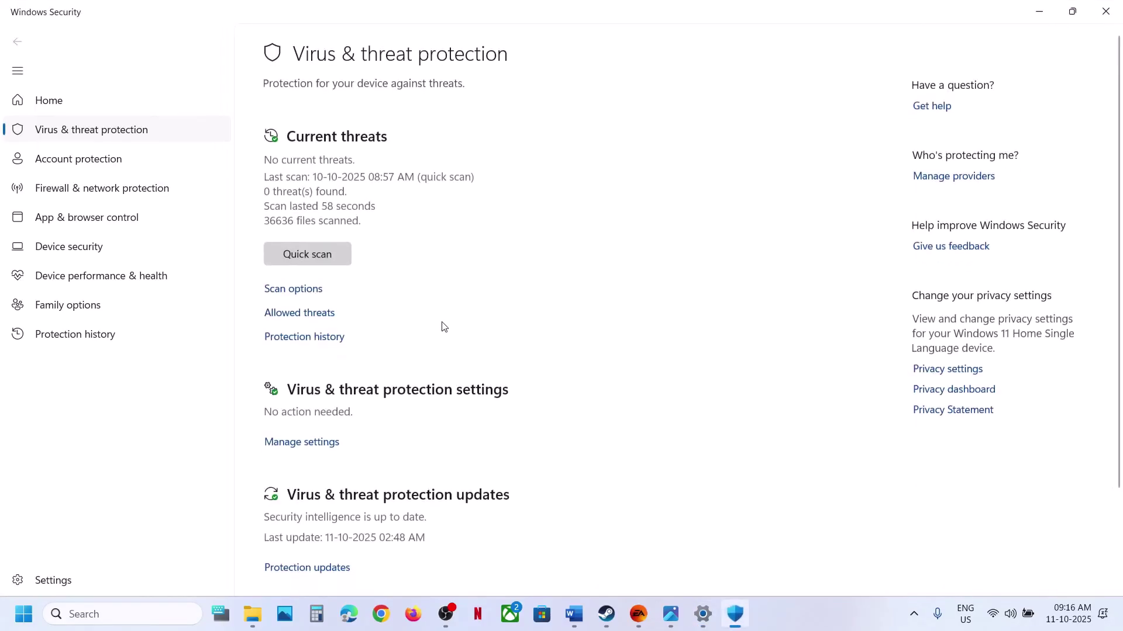
scroll(359, 531, down, 2)
click(346, 545)
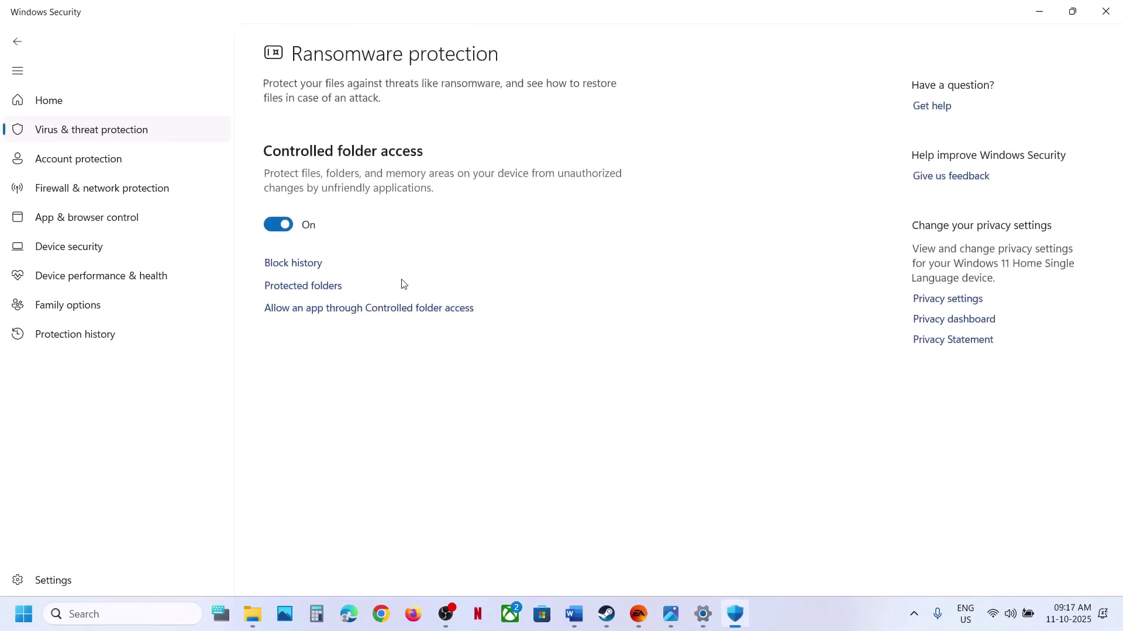
click(358, 311)
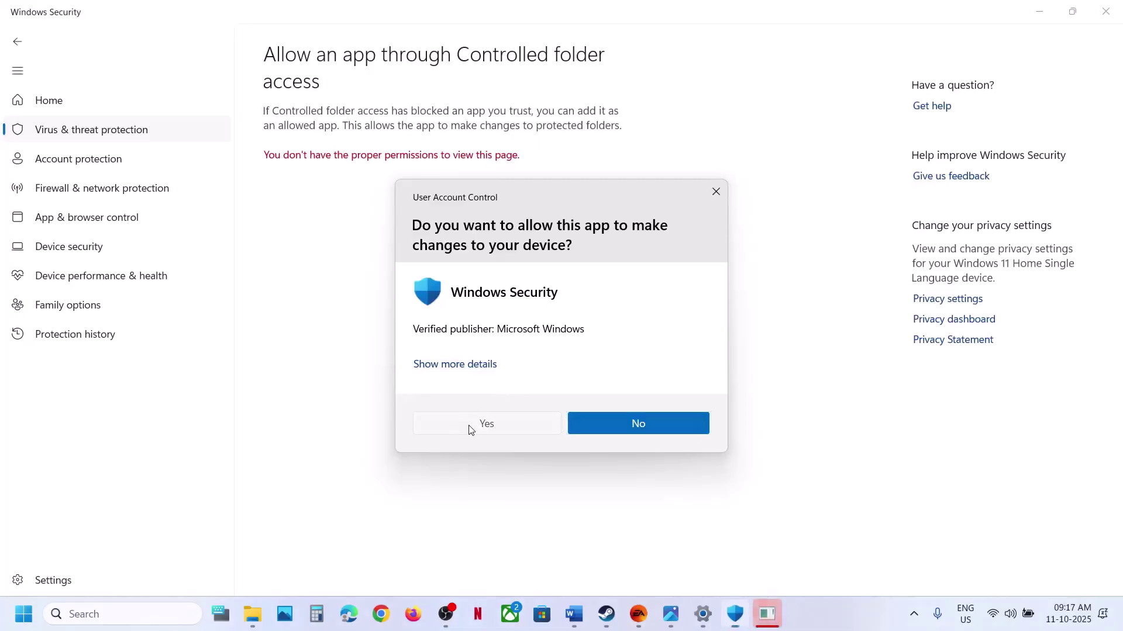
click(476, 423)
- Add bf6 from the EA Games Battlefield 6 folder as an allowed app for Controlled folder access
scroll(338, 33, down, 3)
click(338, 44)
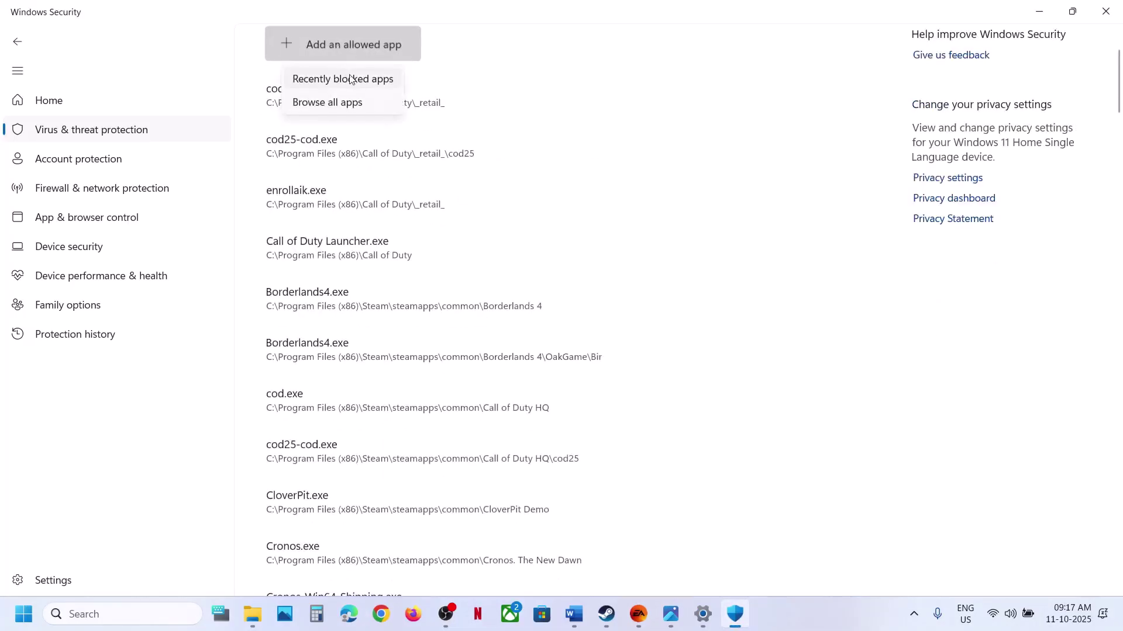
click(345, 104)
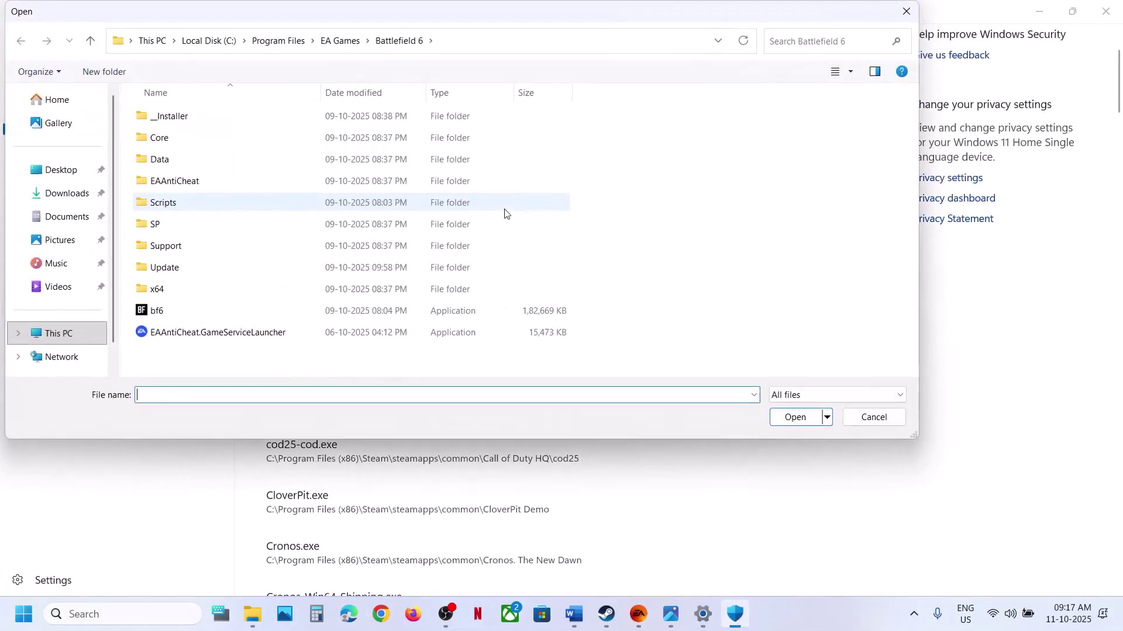
click(155, 312)
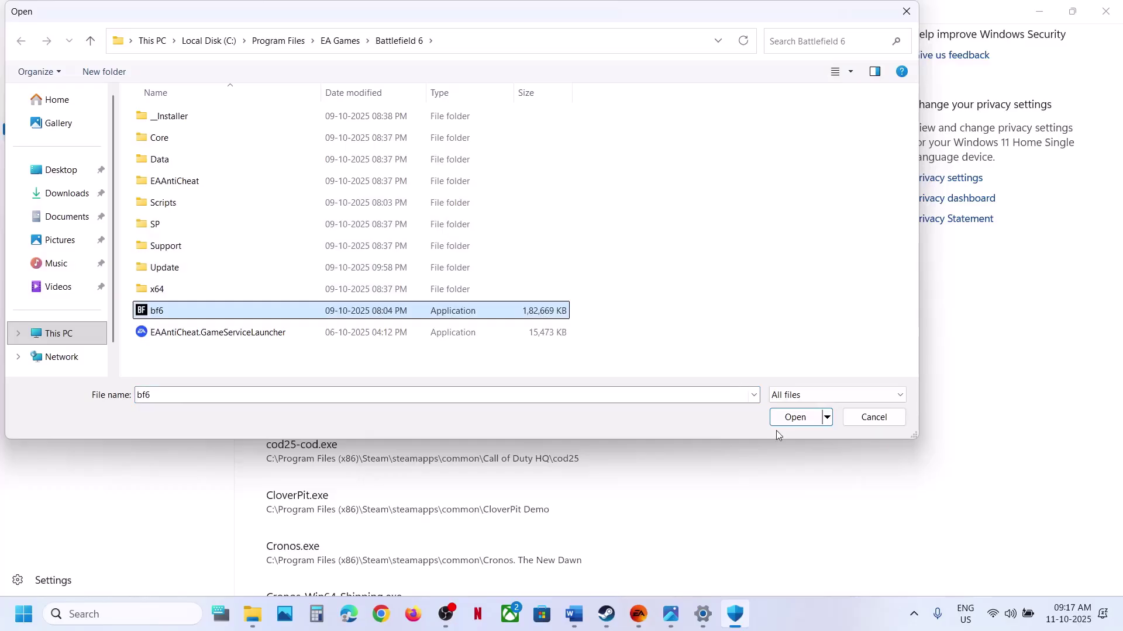
click(794, 417)
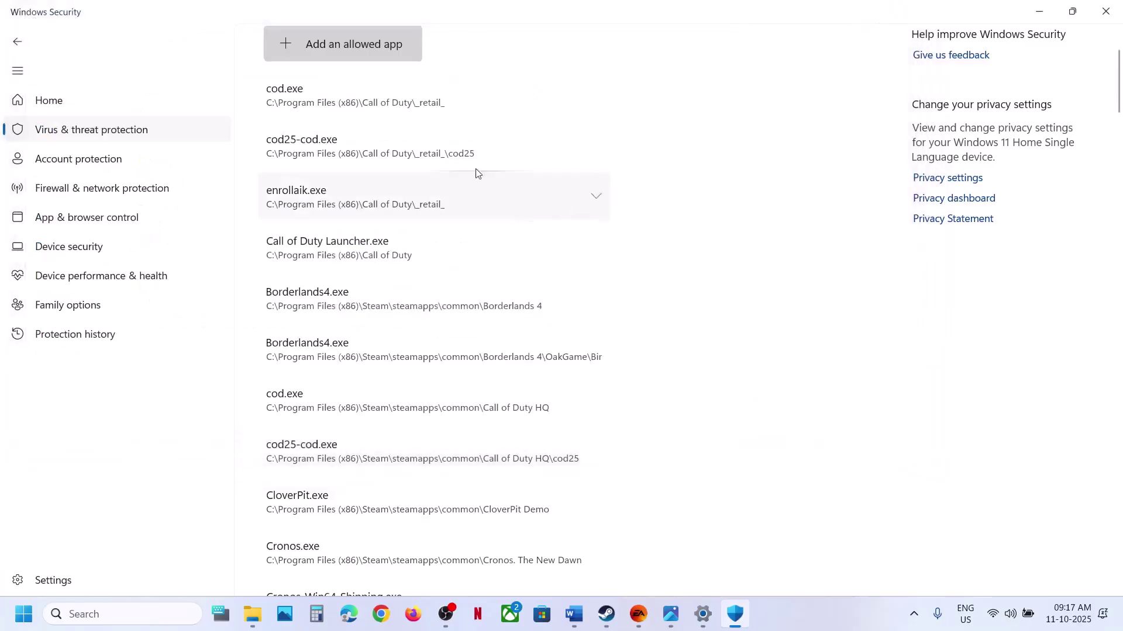
- Allow EAAntiCheat.GameServiceLauncher from the Battlefield 6 folder through Controlled folder access
click(325, 50)
click(349, 109)
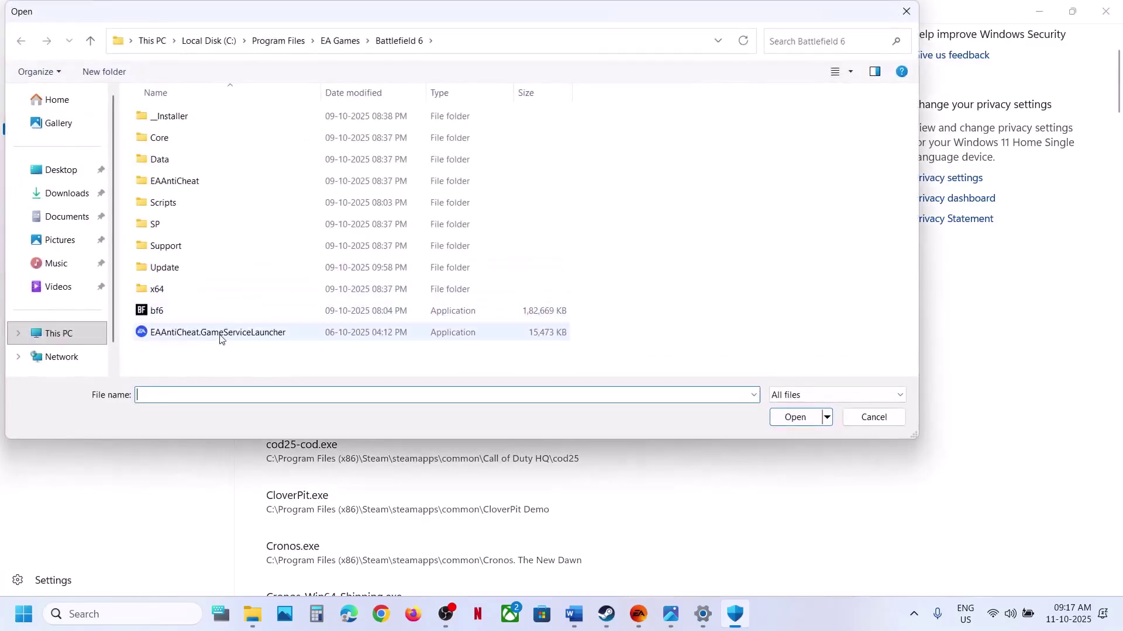
click(219, 333)
click(807, 419)
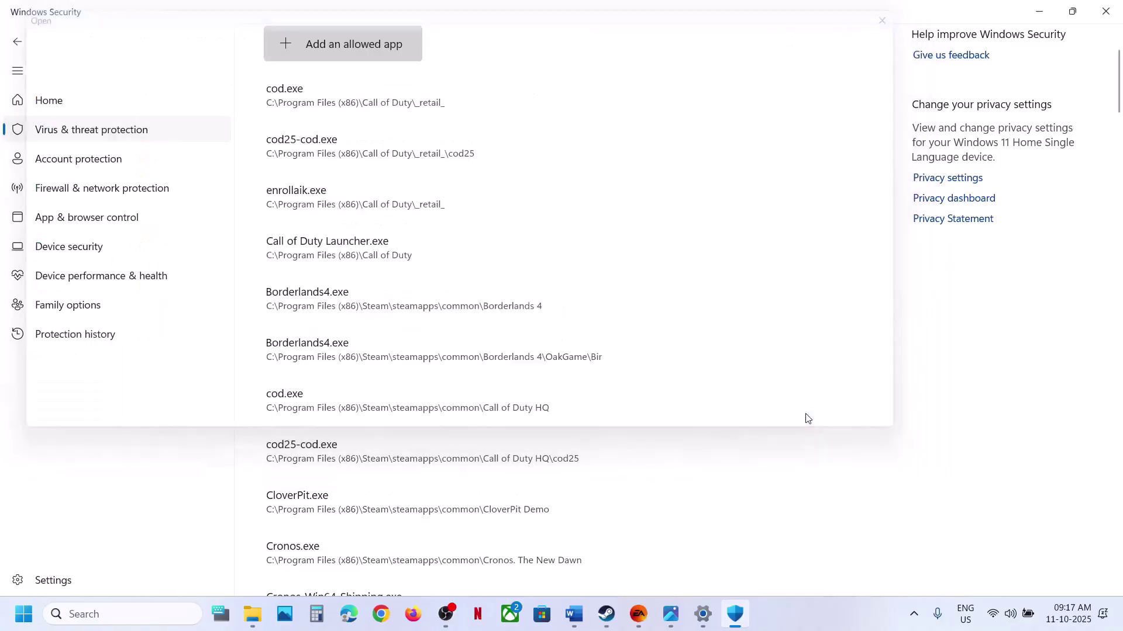
- Open the Windows Defender Firewall allowed apps list through Control Panel and unlock its settings for changes
click(120, 621)
text(con)
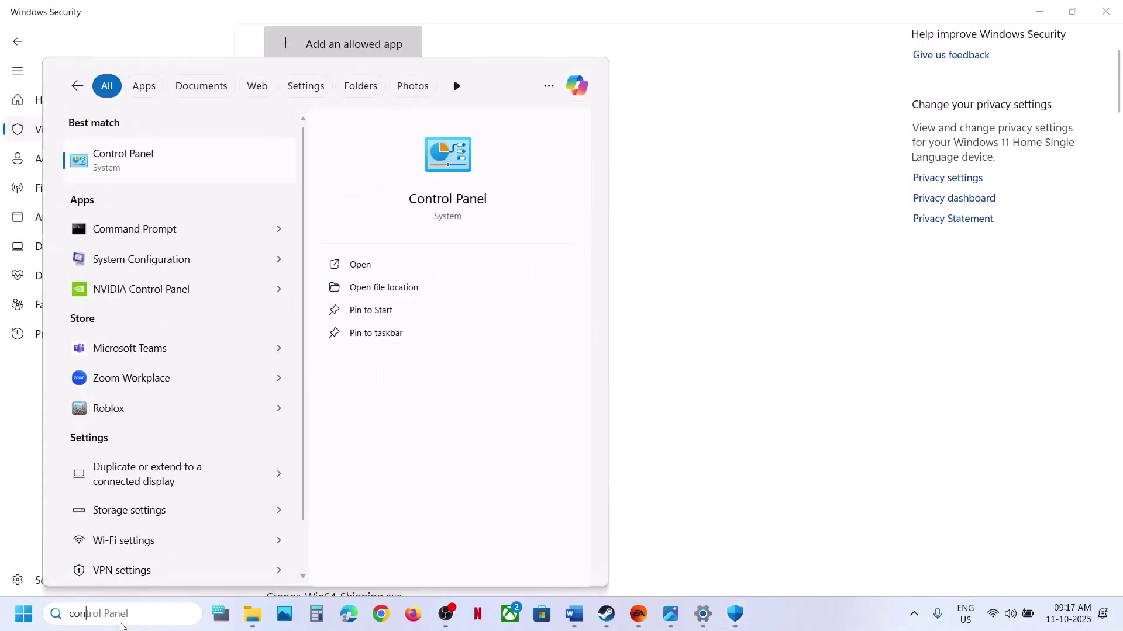
text(trol)
key(Return)
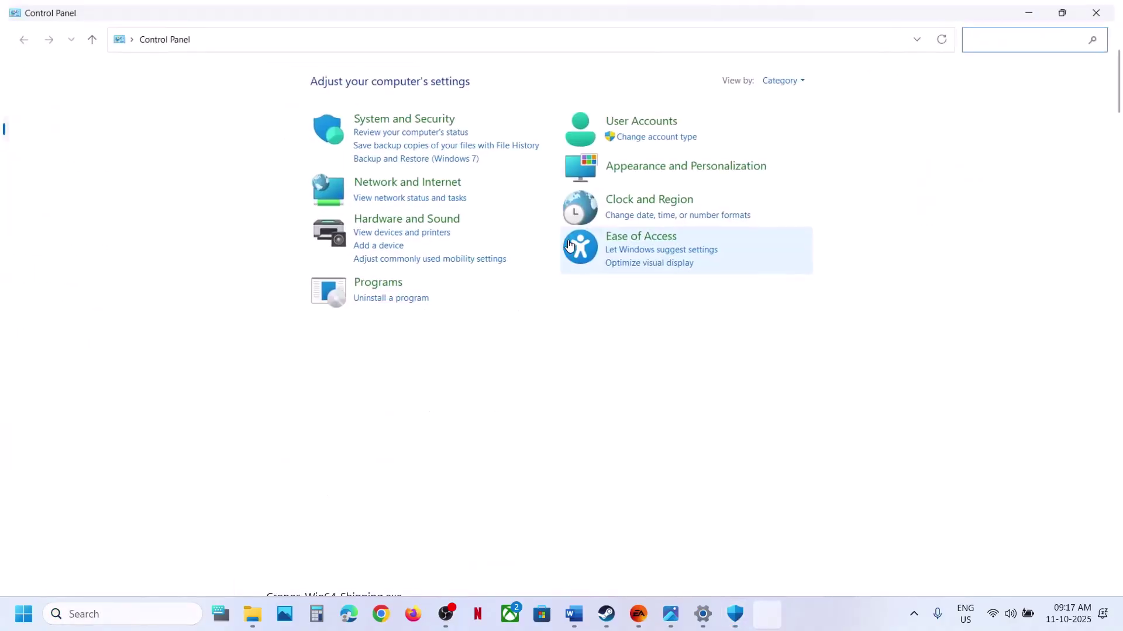
click(402, 116)
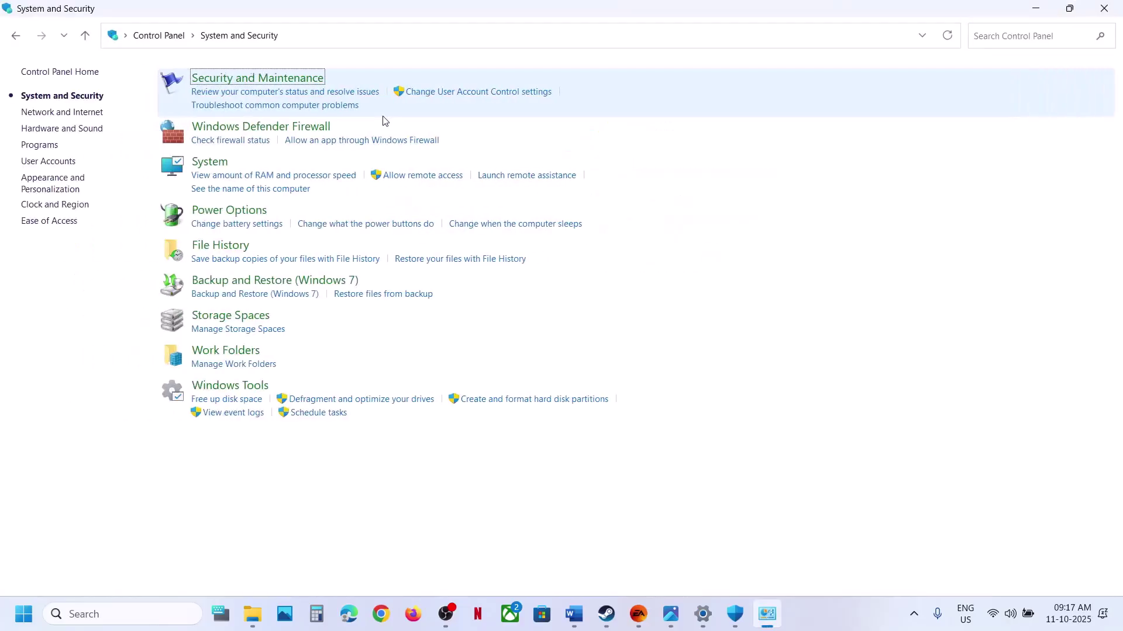
click(266, 142)
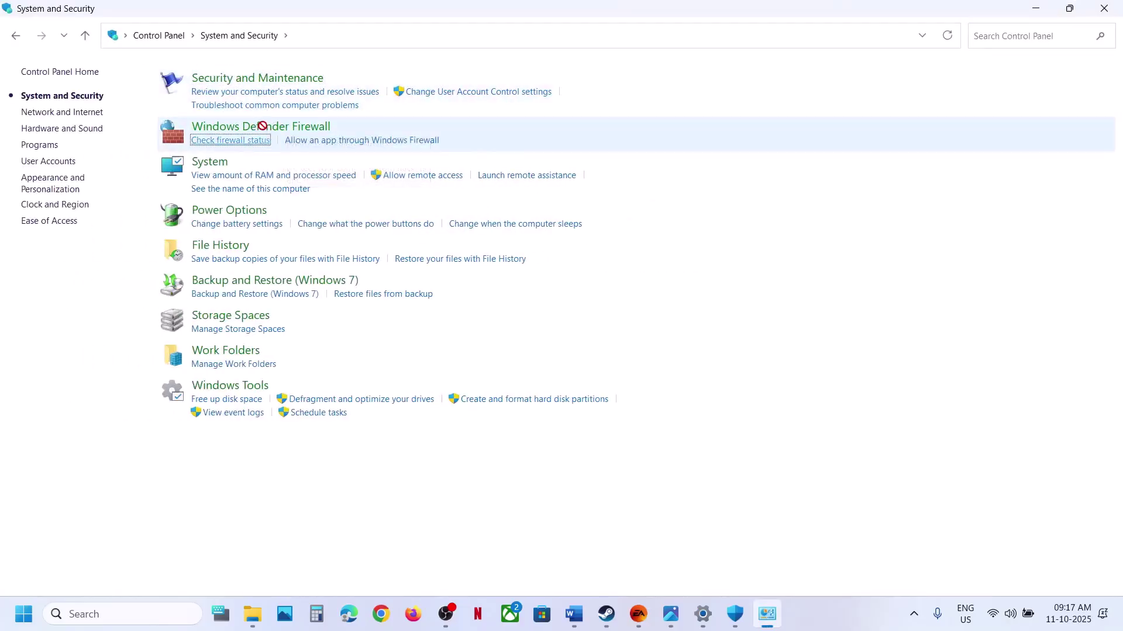
click(262, 126)
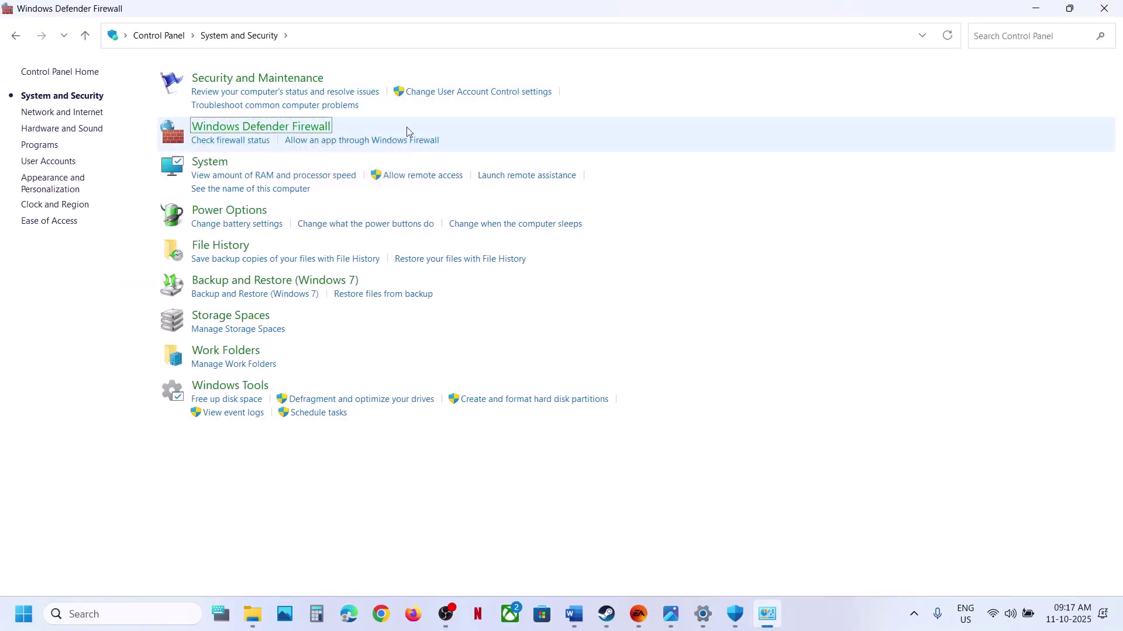
click(35, 115)
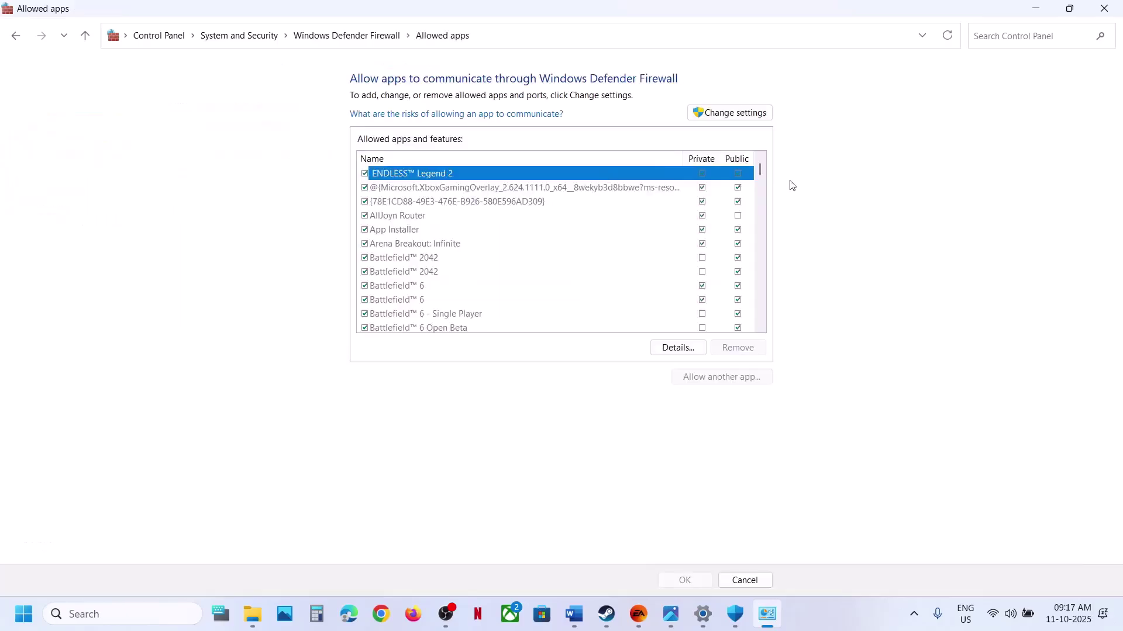
click(730, 114)
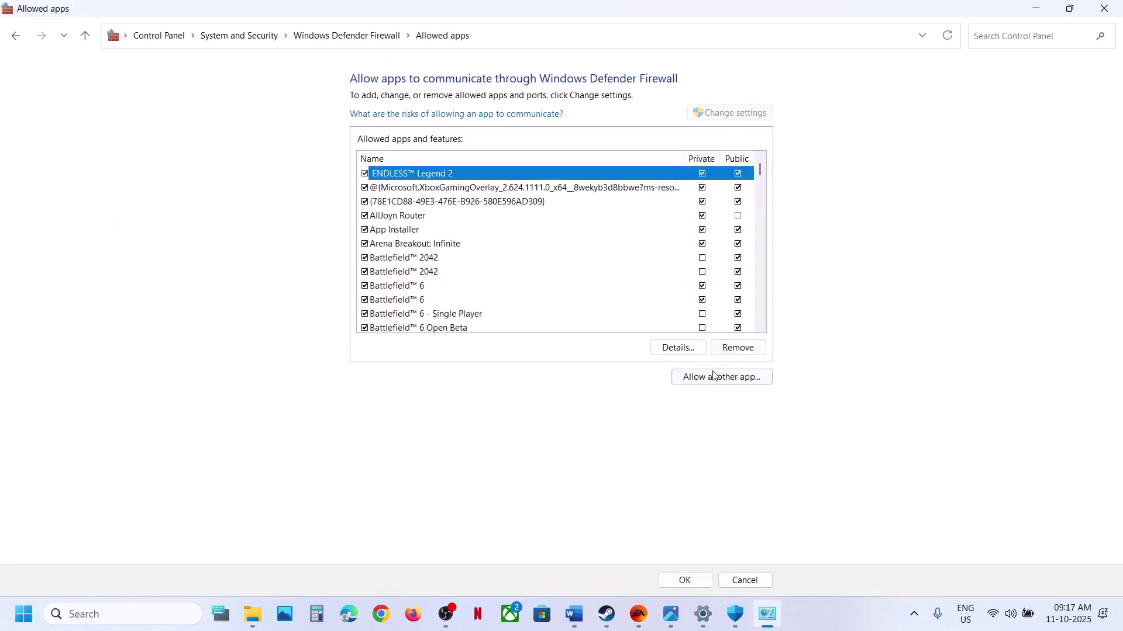
- Try to add bf6 from the Battlefield 6 folder to the firewall's allowed apps
click(713, 377)
click(661, 375)
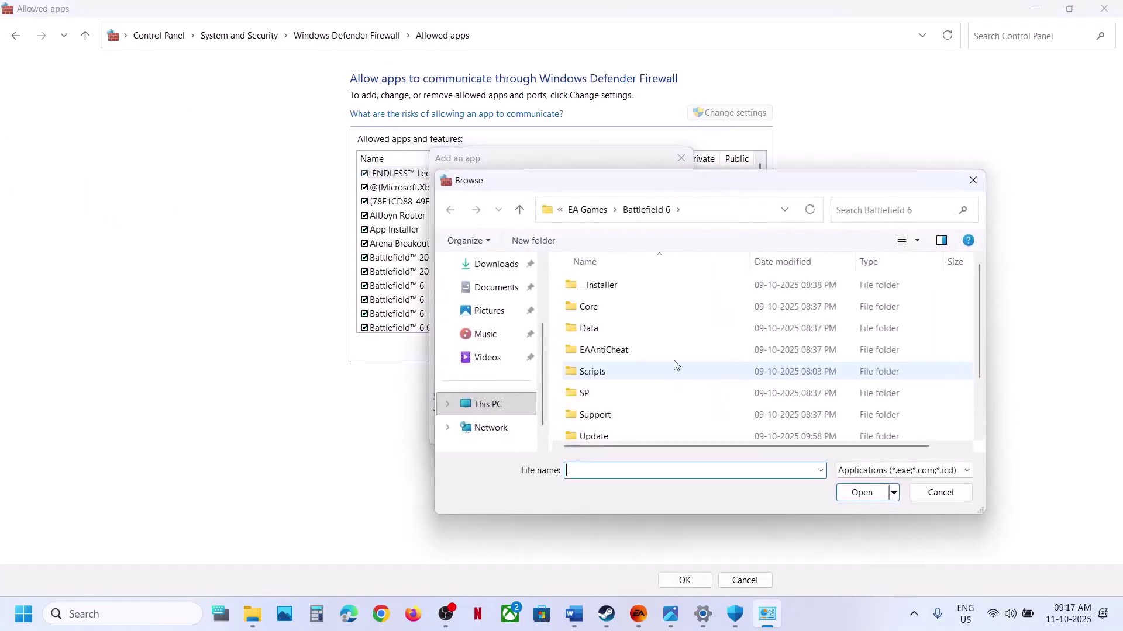
scroll(664, 345, down, 1)
click(614, 410)
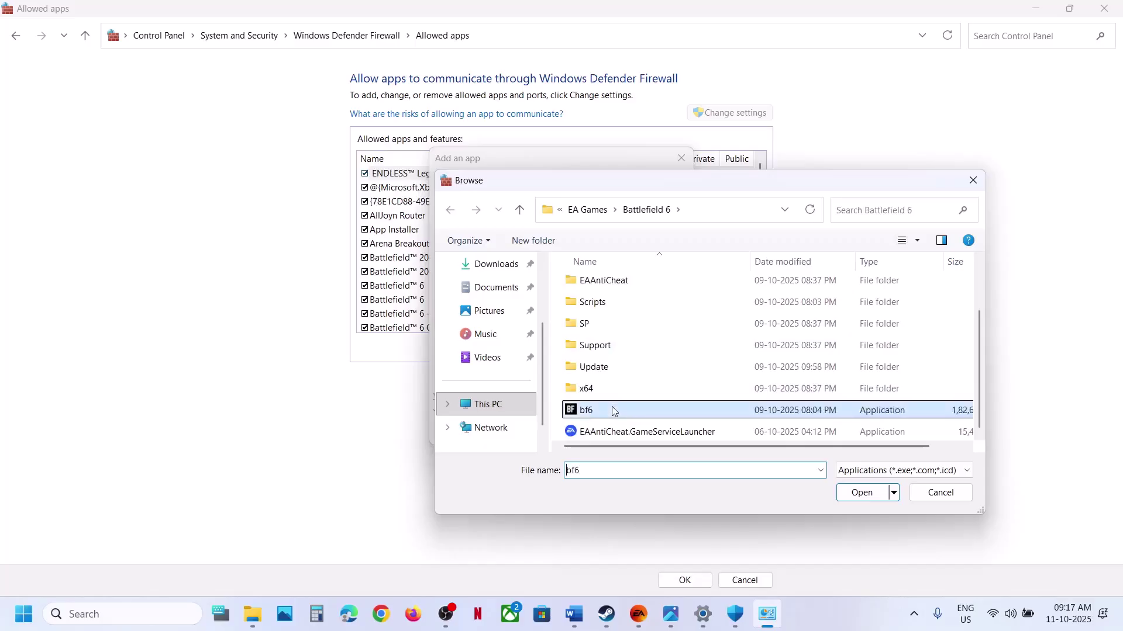
click(861, 493)
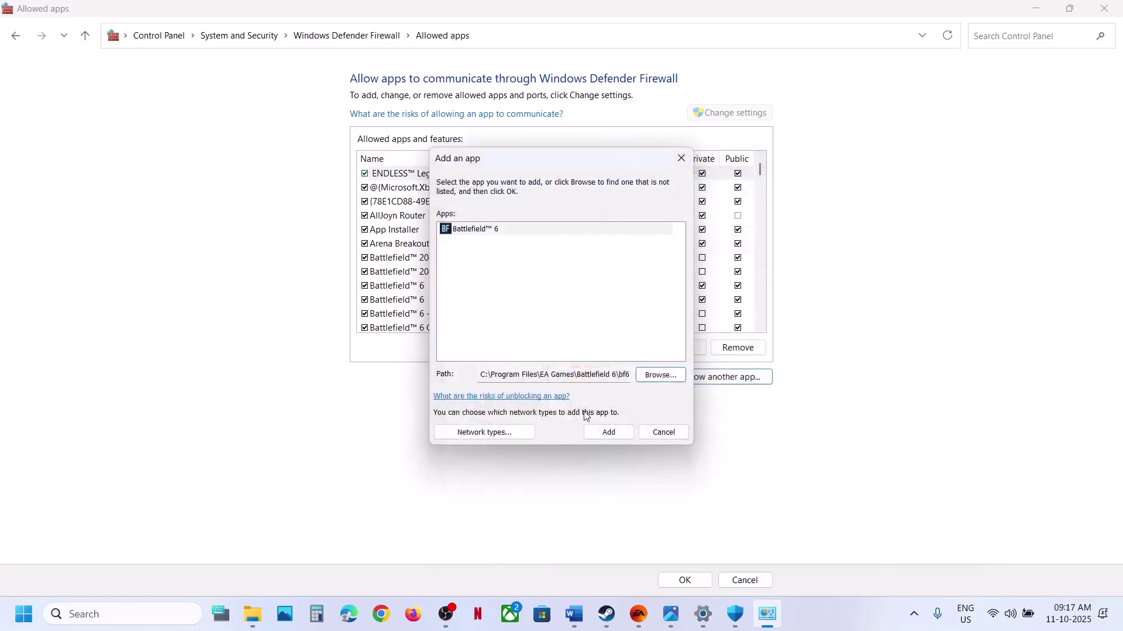
click(611, 433)
click(659, 358)
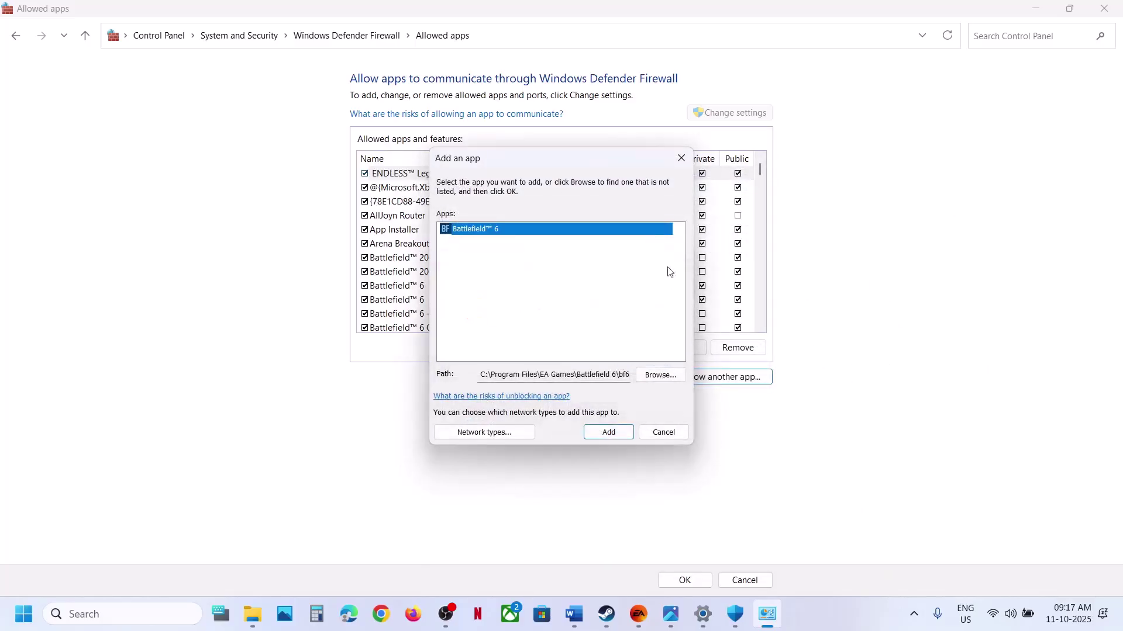
click(659, 375)
scroll(708, 411, down, 1)
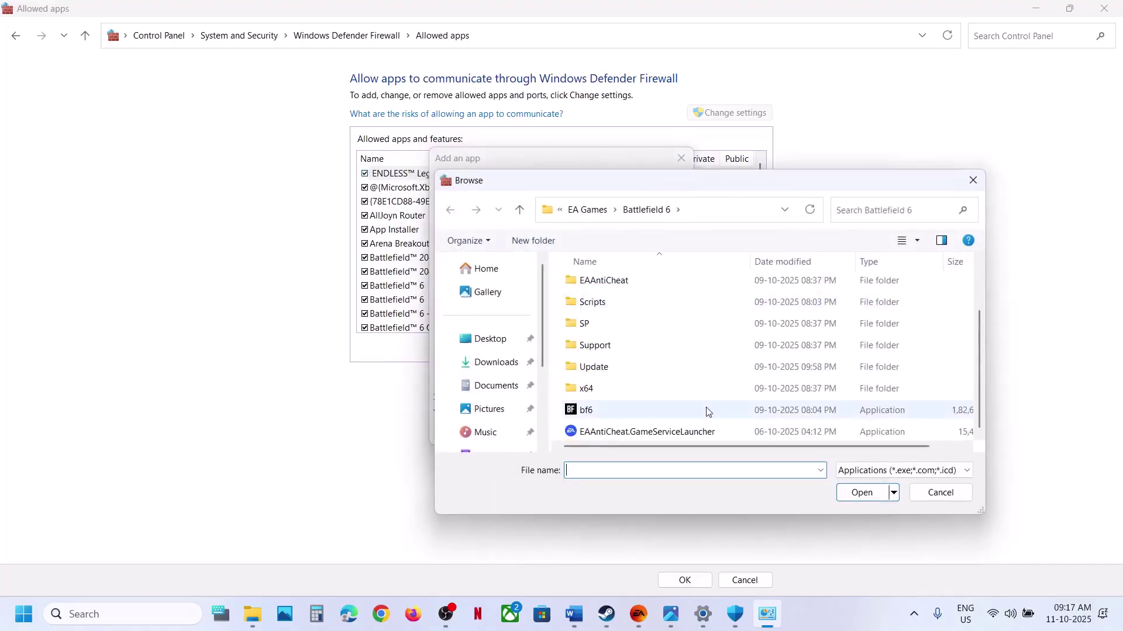
click(973, 180)
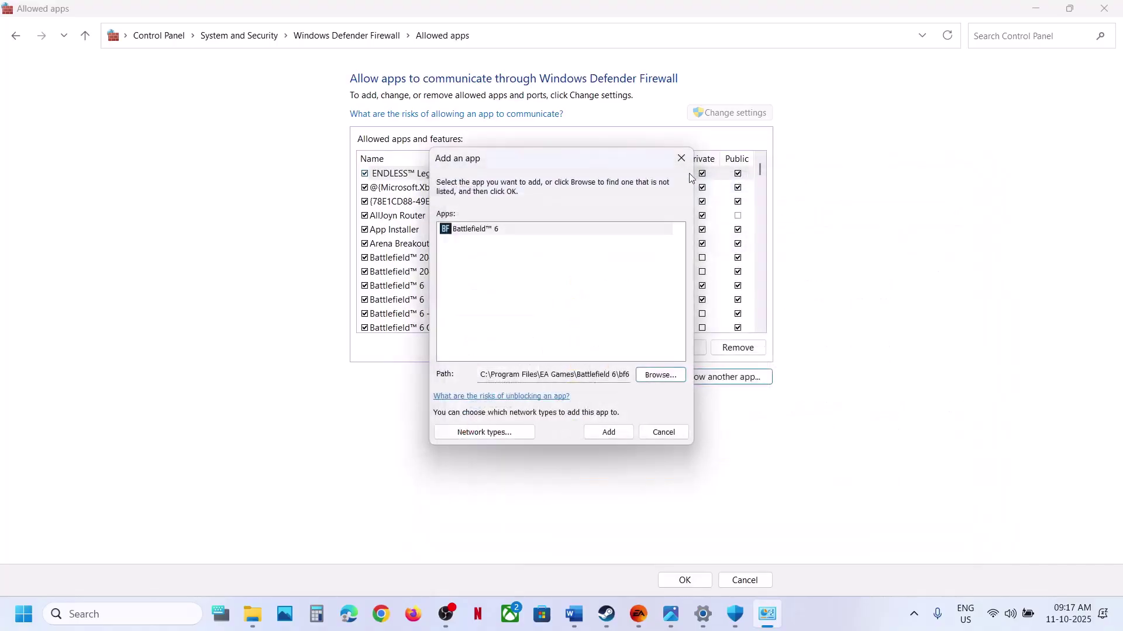
click(681, 159)
- Select the Battlefield 6 firewall entry and try to add EAAntiCheat.GameServiceLauncher from the Battlefield 6 folder to the allowed apps
click(414, 289)
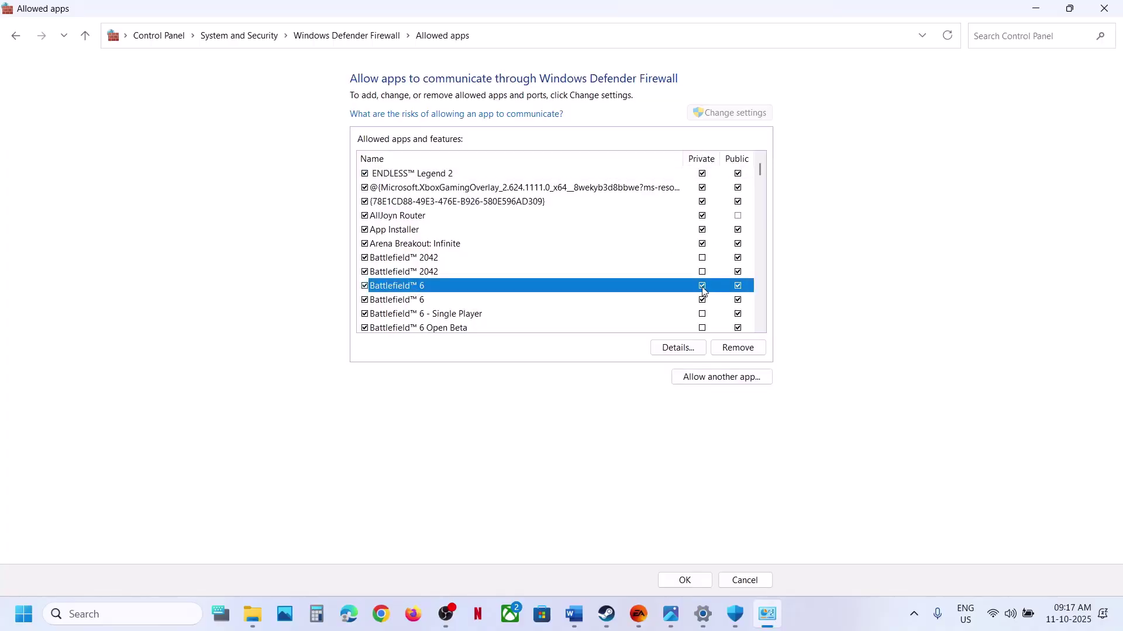
click(715, 376)
click(675, 379)
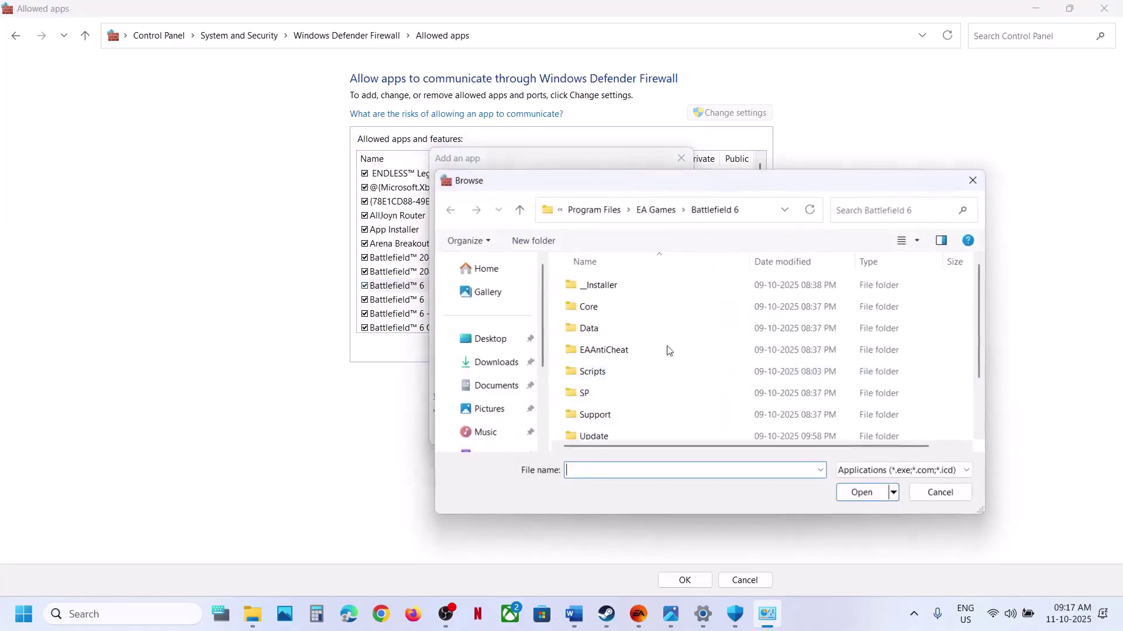
scroll(631, 328, down, 2)
click(614, 431)
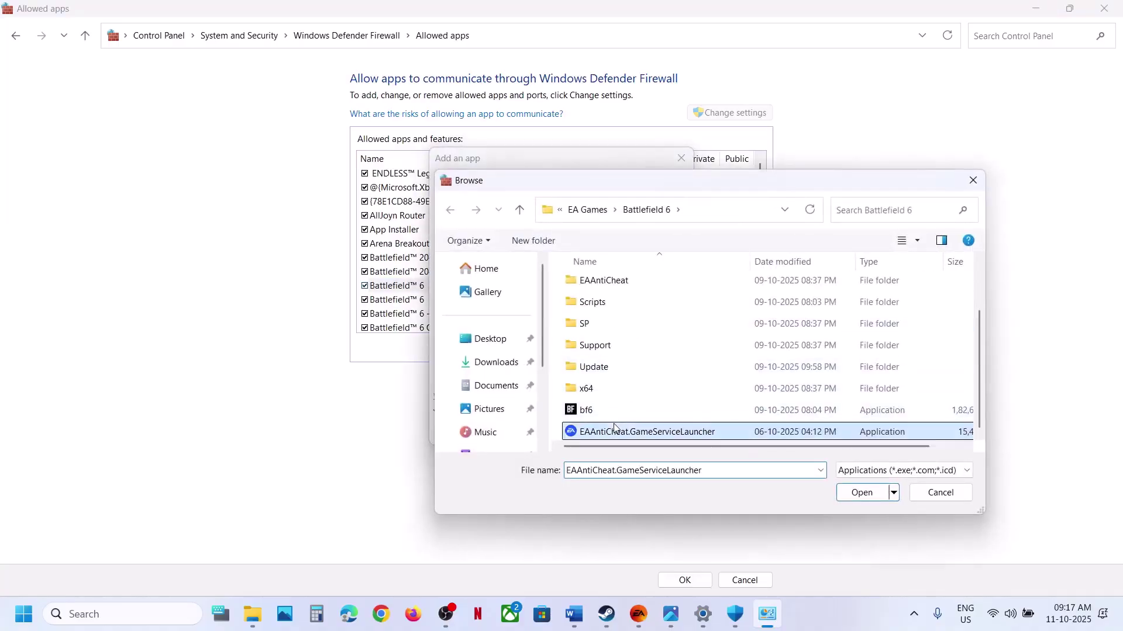
click(861, 491)
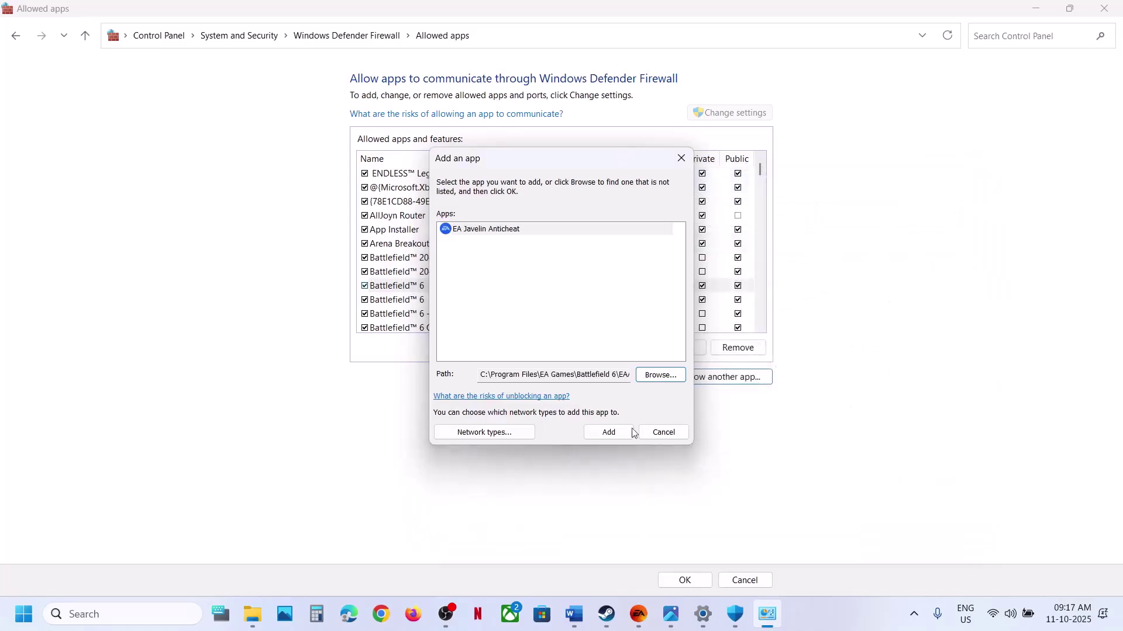
click(616, 436)
click(658, 361)
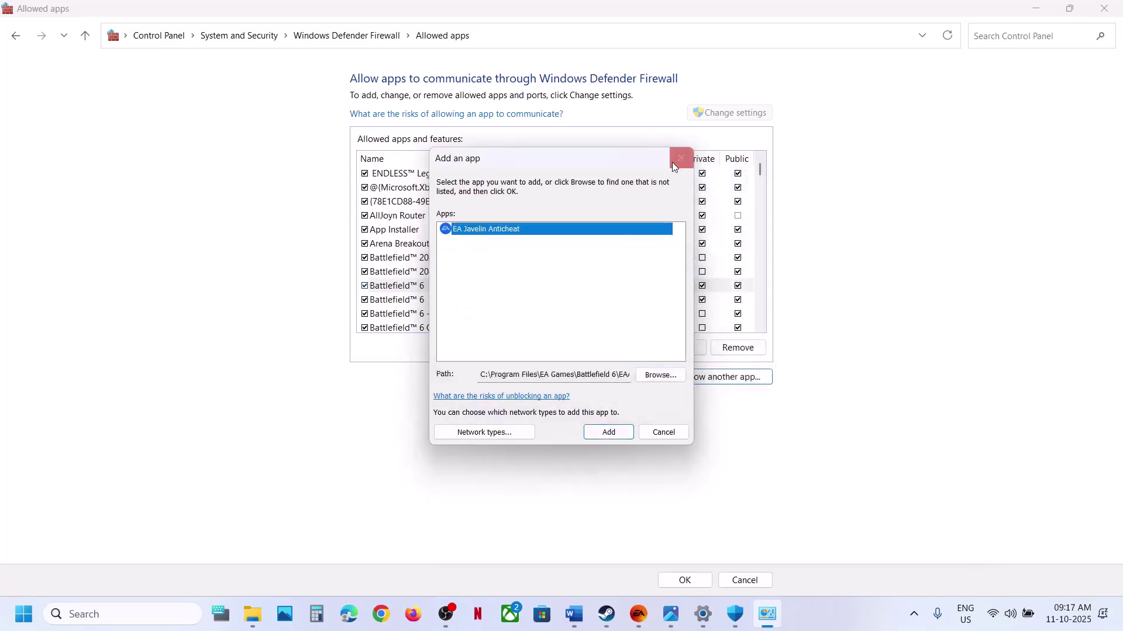
click(681, 158)
- Find the first EA Javelin Anticheat entry in the firewall's allowed apps list and accept the firewall settings
click(488, 277)
key(e)
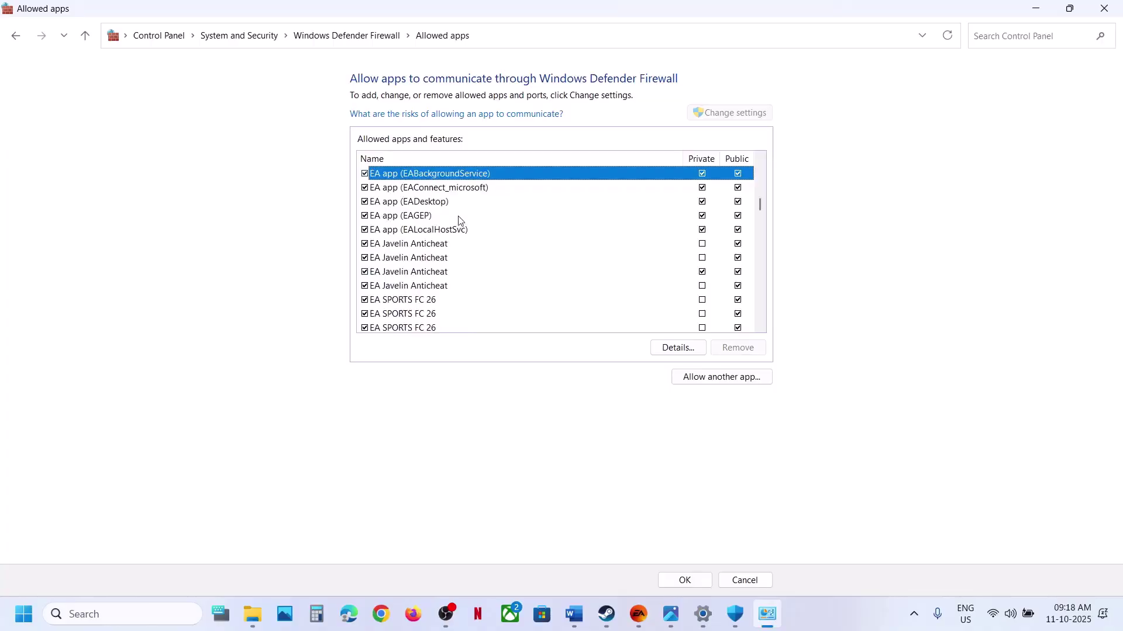
click(442, 246)
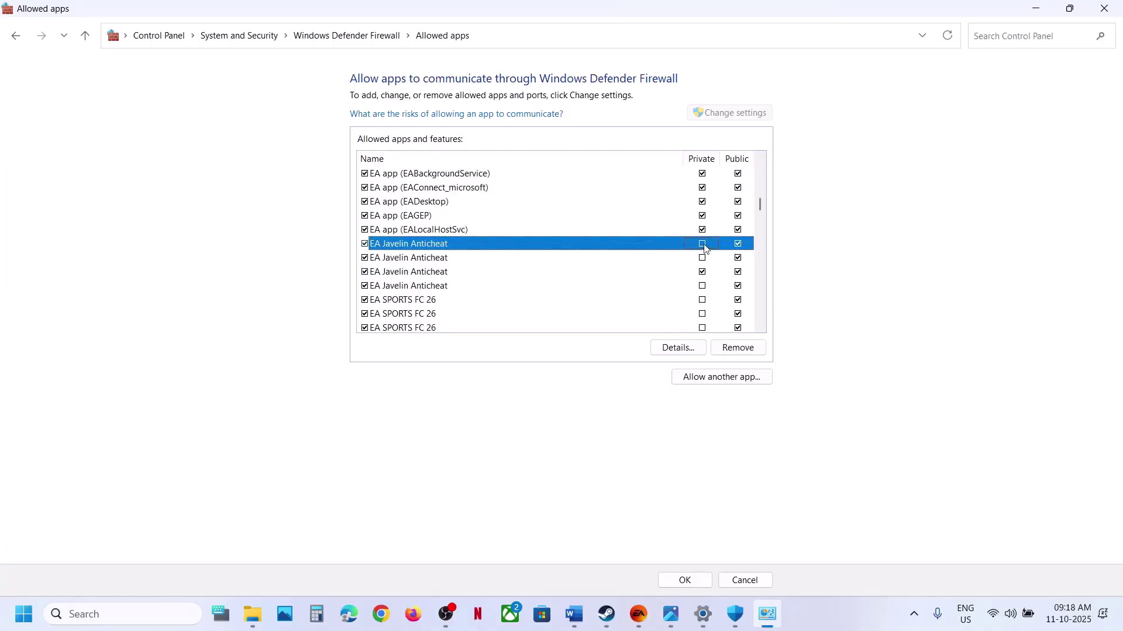
click(685, 579)
- Close the Control Panel firewall window, Windows Security and Settings to return to the Connection Failed document
click(1120, 7)
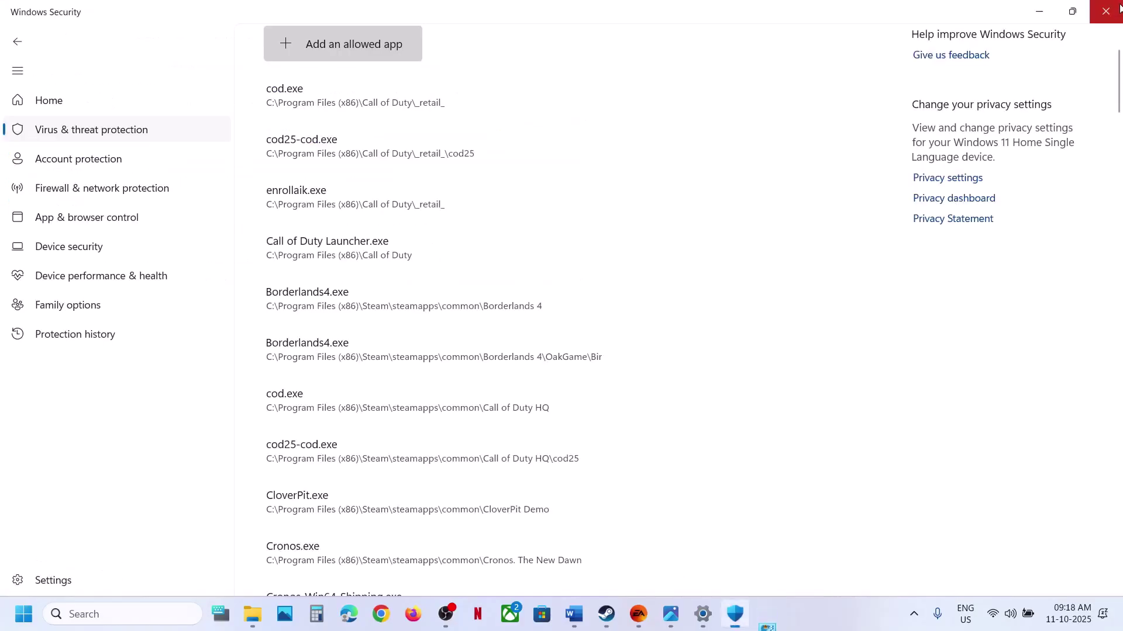
click(1104, 15)
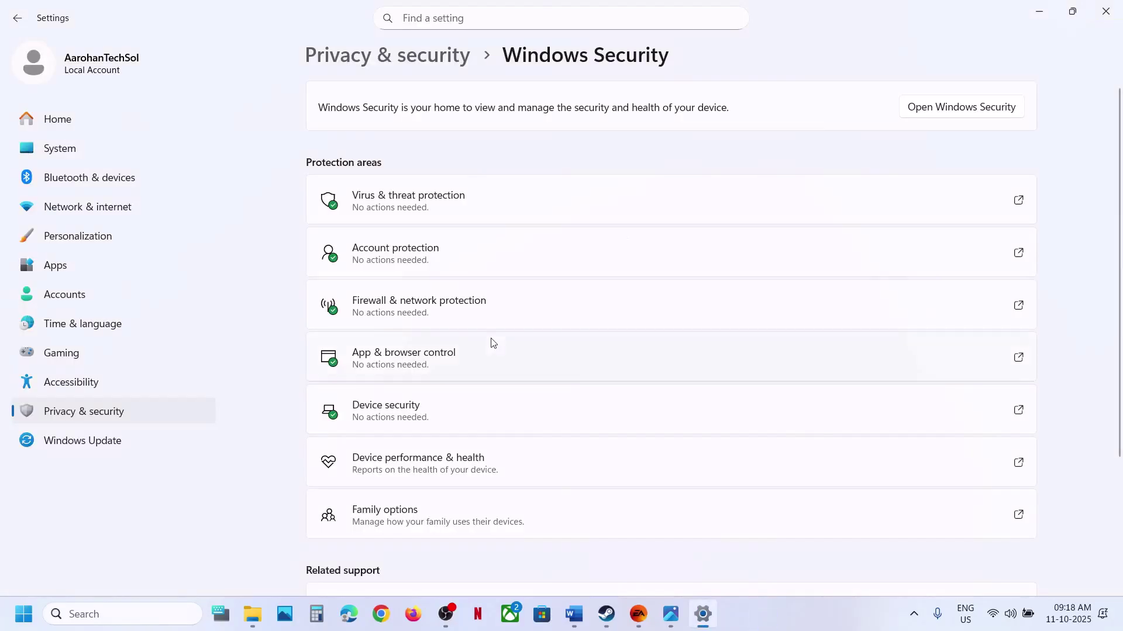
click(1111, 10)
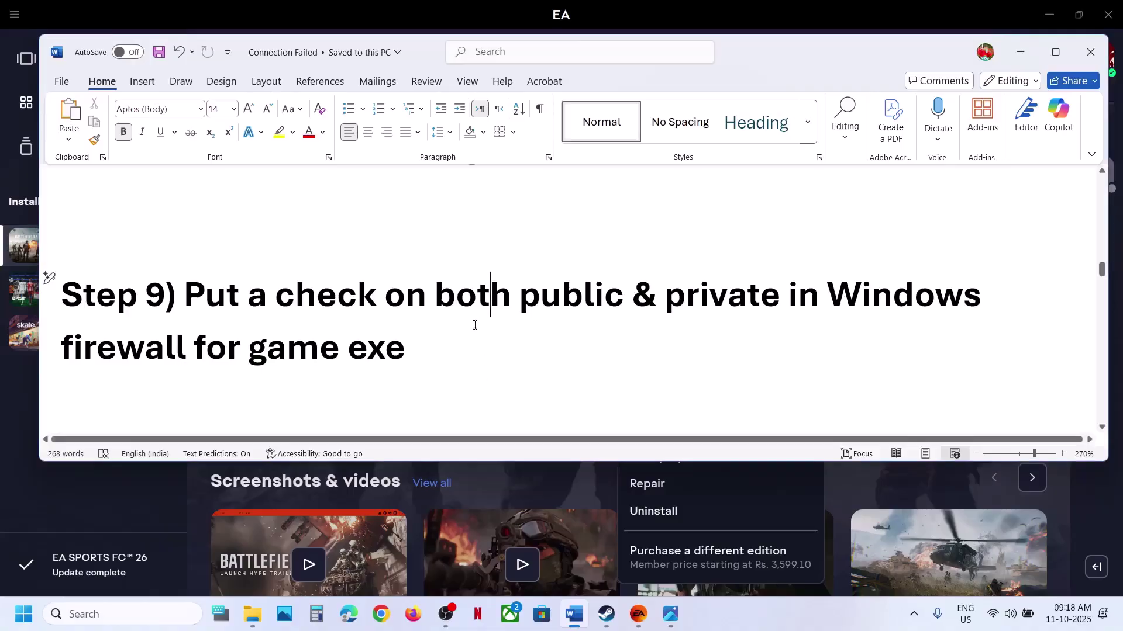
- Read Steps 9 and 10 in the Connection Failed document, highlighting the AppData\Local path and the word cache
scroll(466, 329, down, 3)
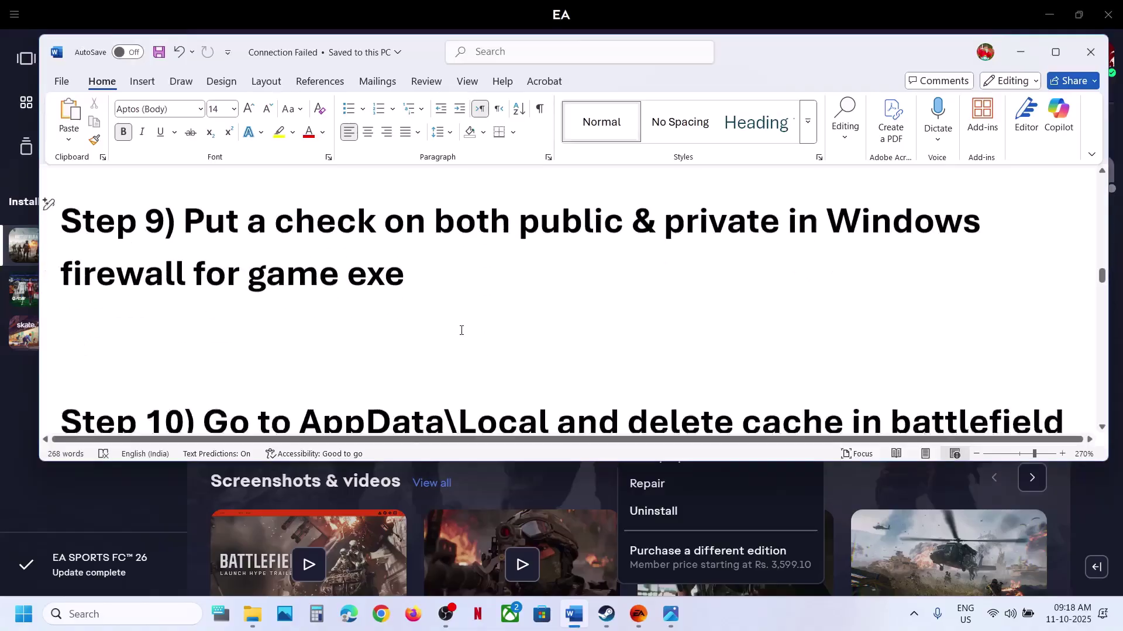
scroll(462, 328, up, 2)
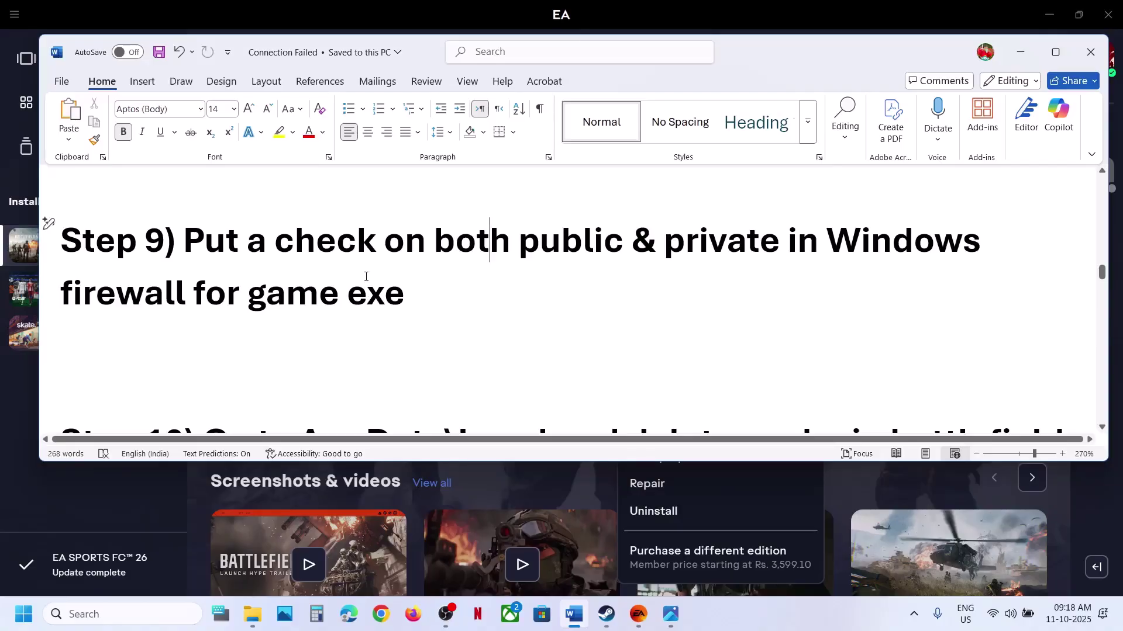
scroll(395, 299, down, 3)
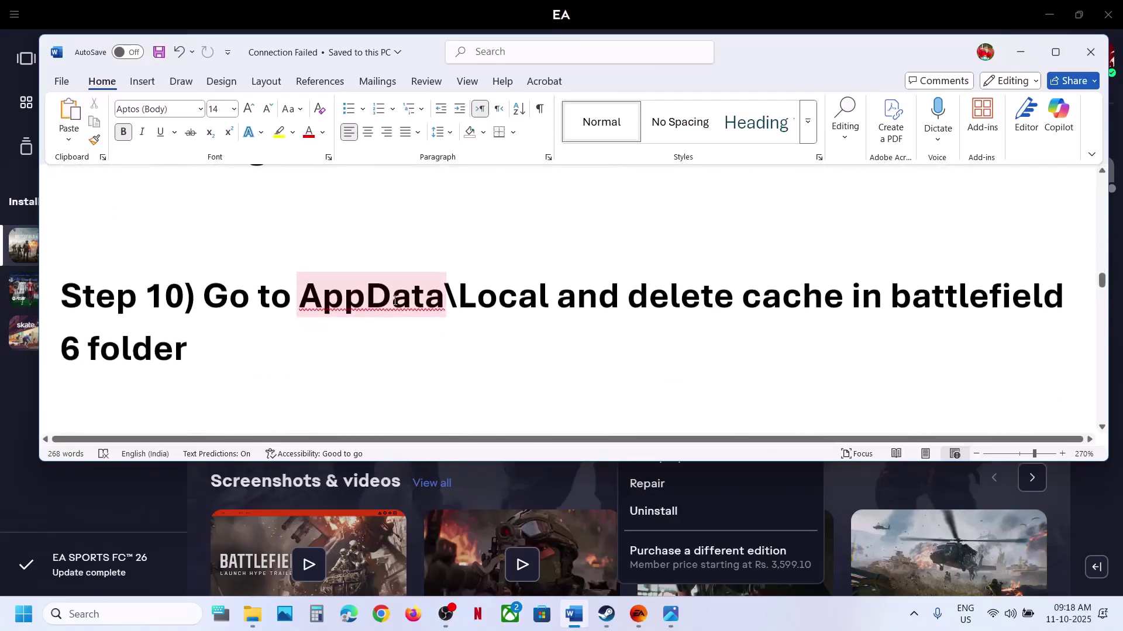
double_click(325, 311)
drag(301, 303, 555, 303)
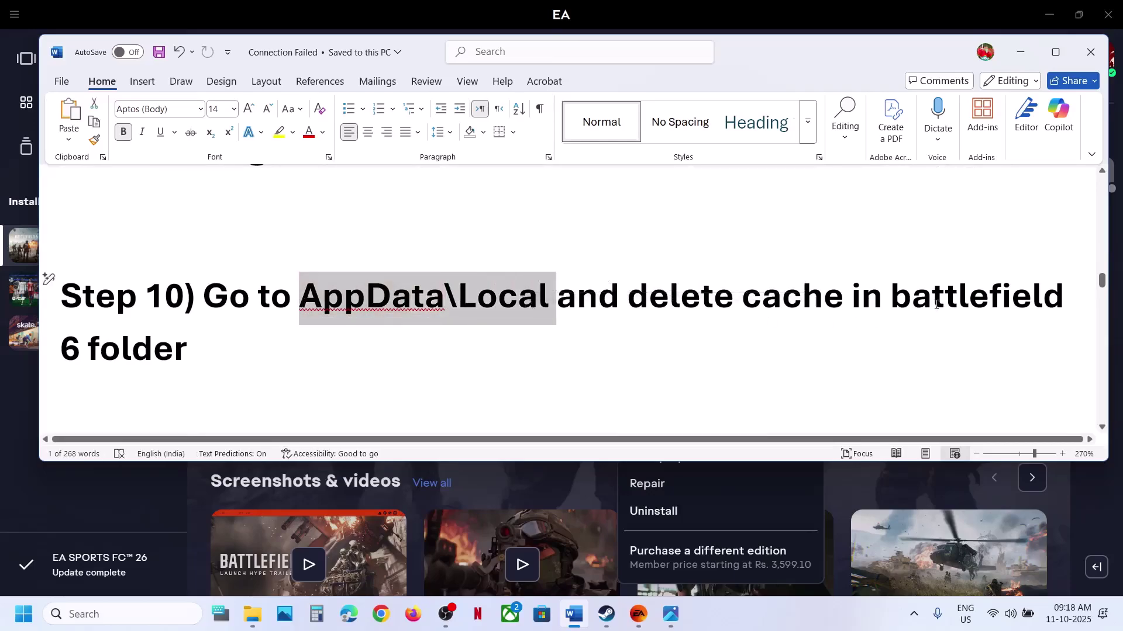
drag(753, 291, 825, 296)
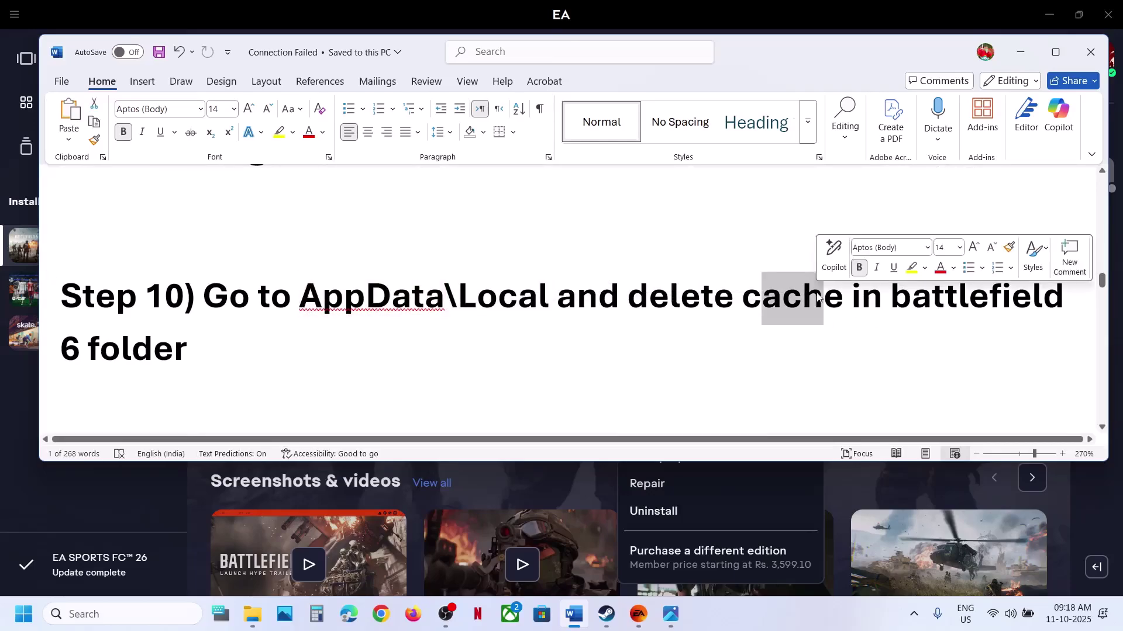
click(753, 625)
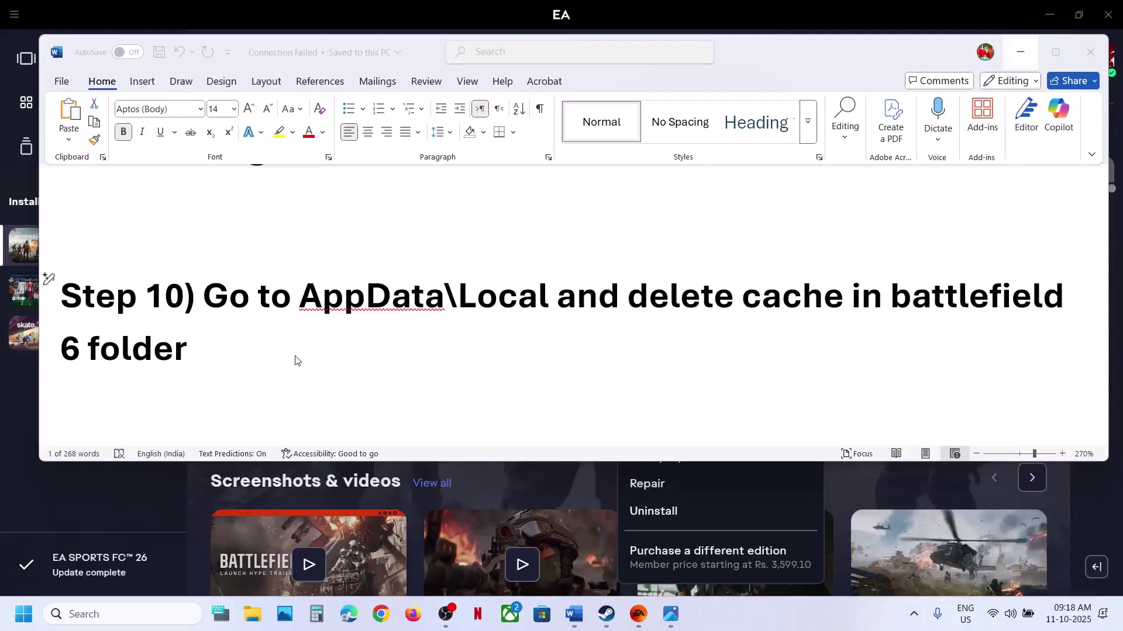
- Switch to File Explorer and open the user's profile folder inside Users on Local Disk (C:)
click(252, 614)
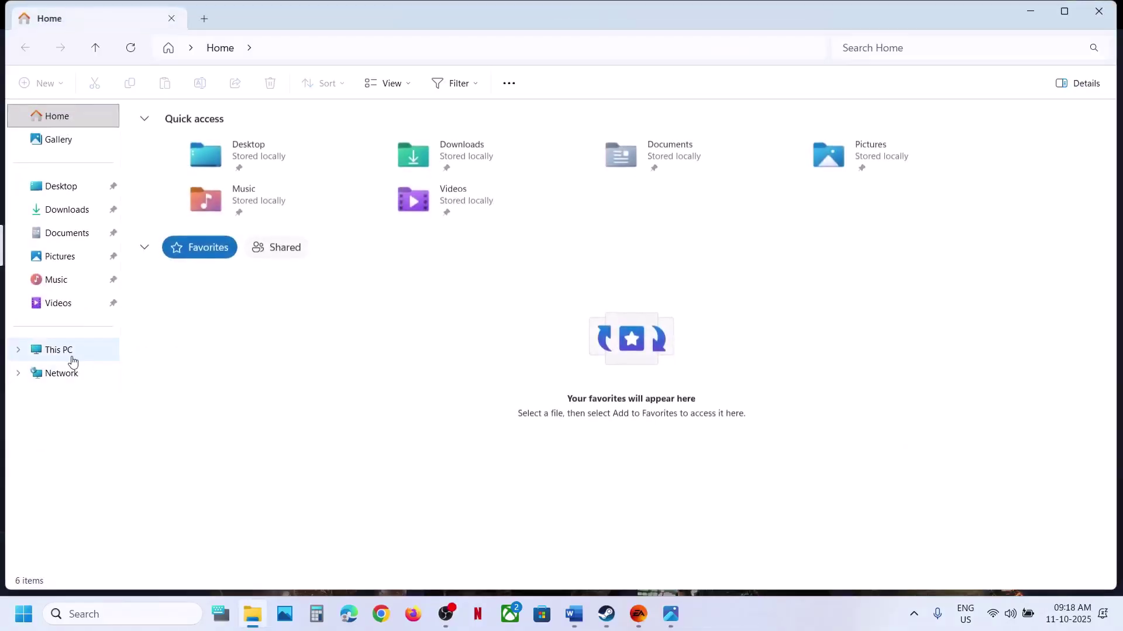
click(69, 351)
double_click(239, 159)
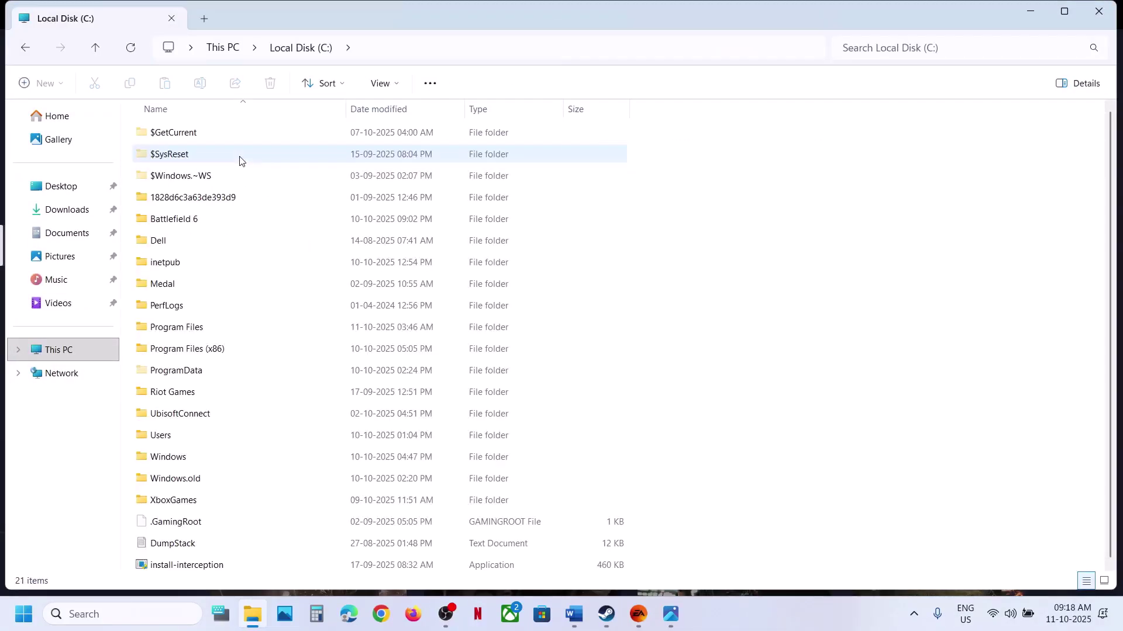
double_click(175, 437)
double_click(188, 139)
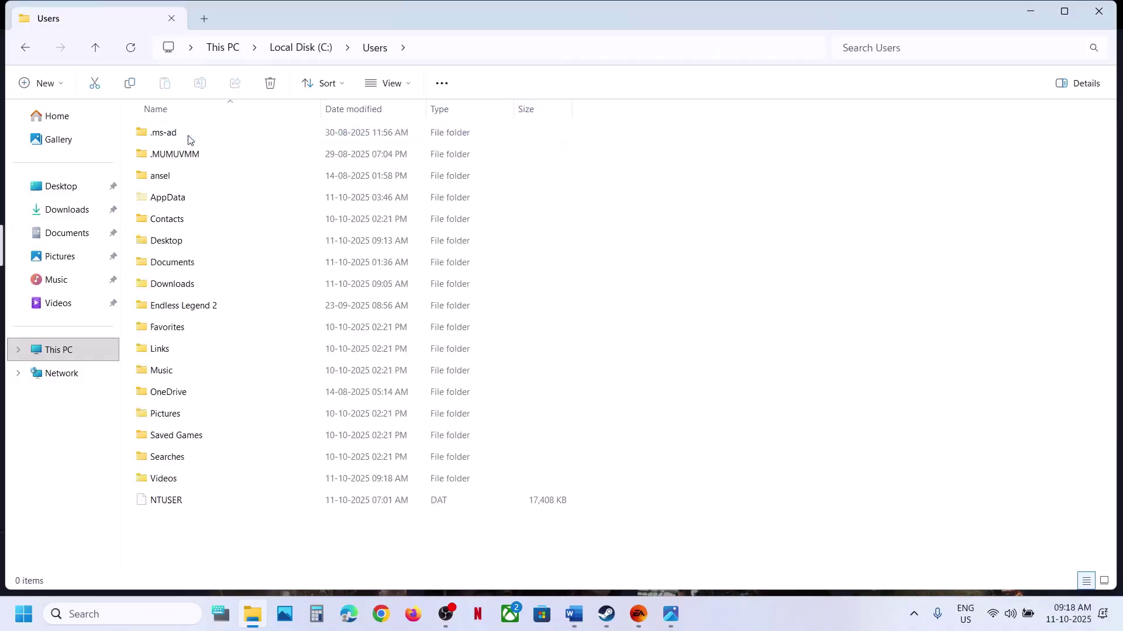
- Check whether File Explorer is set to show hidden items such as the AppData folder
click(192, 201)
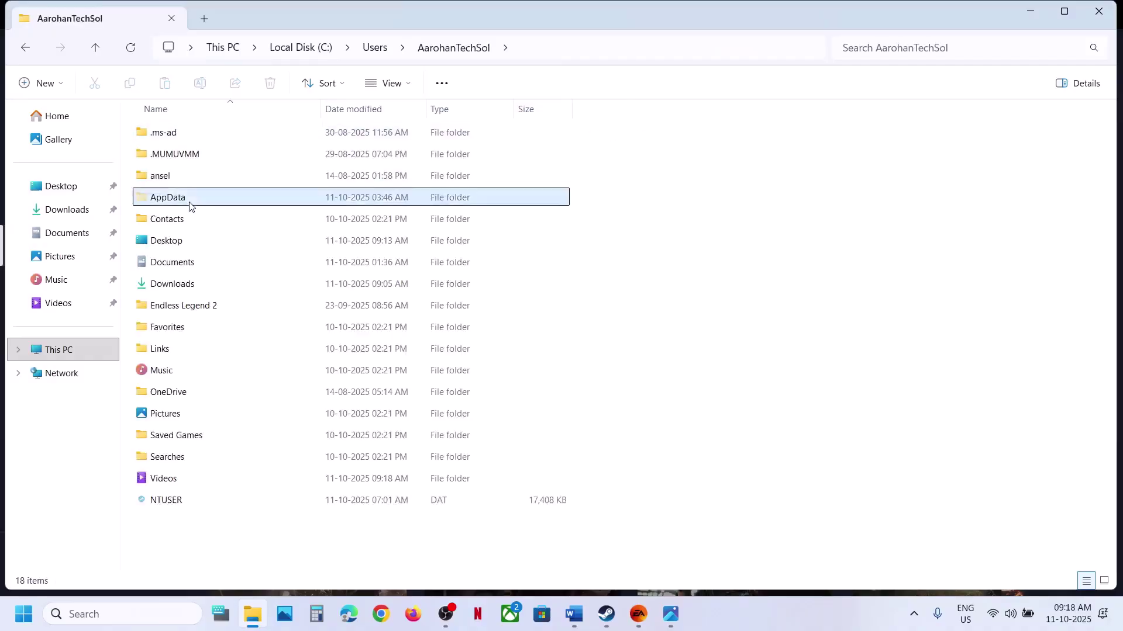
click(410, 83)
mouse_move(414, 356)
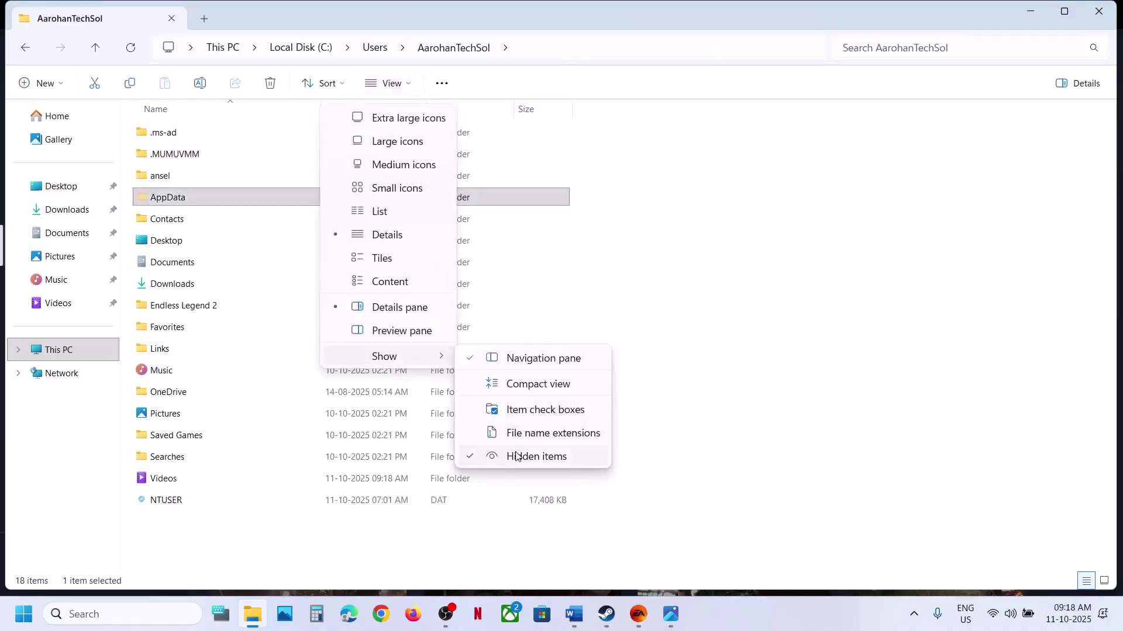
click(232, 204)
- Delete the cache folder from the Battlefield 6 folder in AppData\Local
double_click(230, 205)
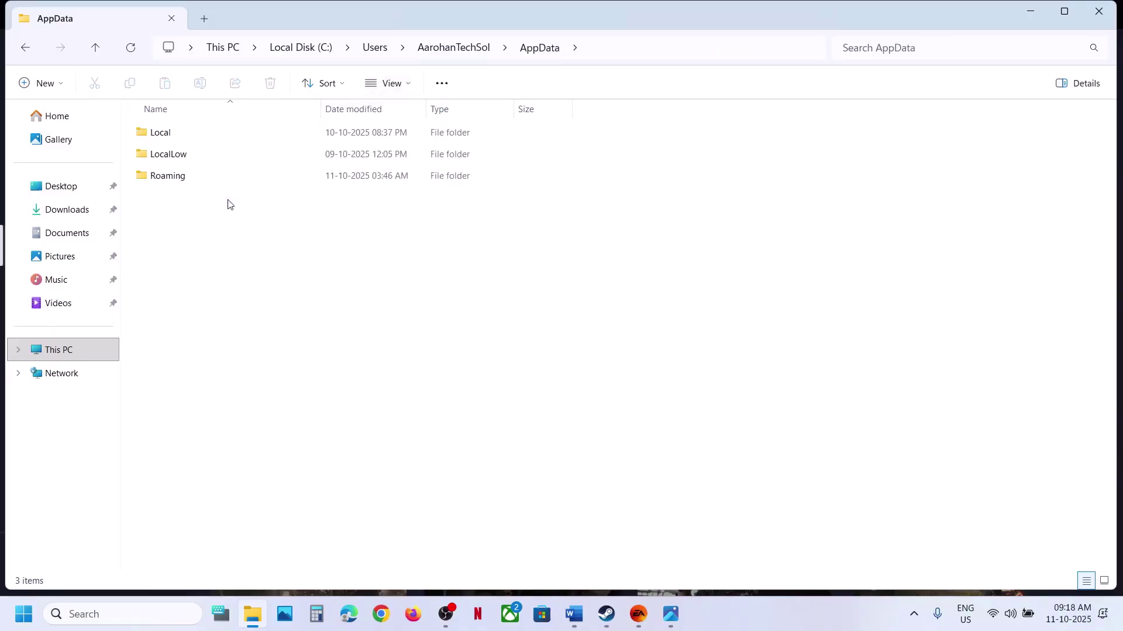
double_click(178, 131)
click(201, 242)
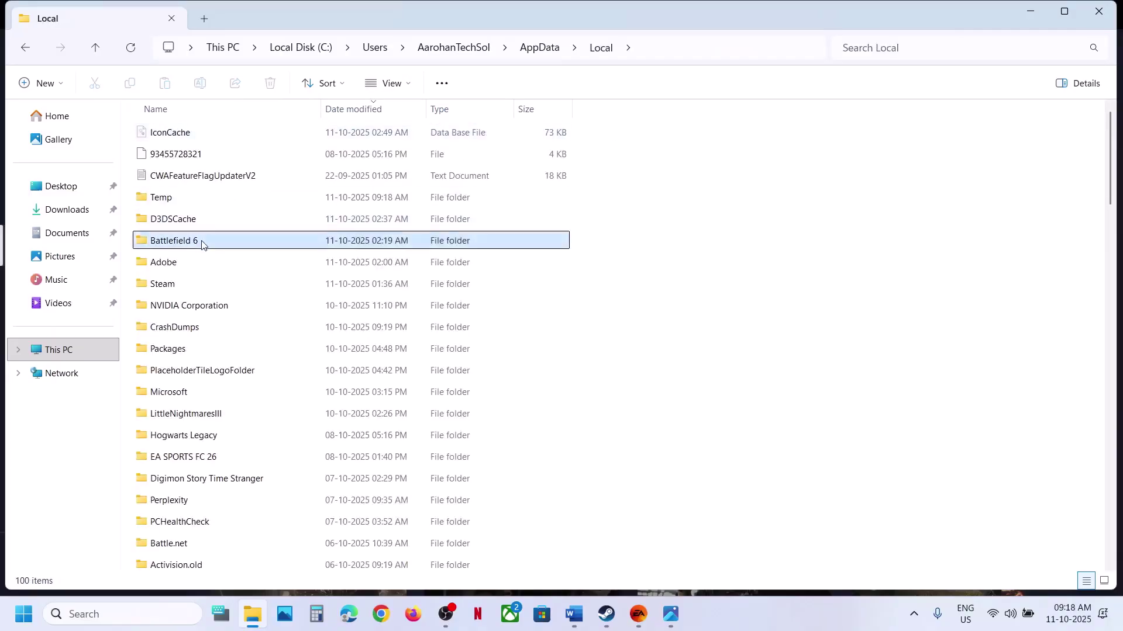
double_click(202, 243)
click(168, 138)
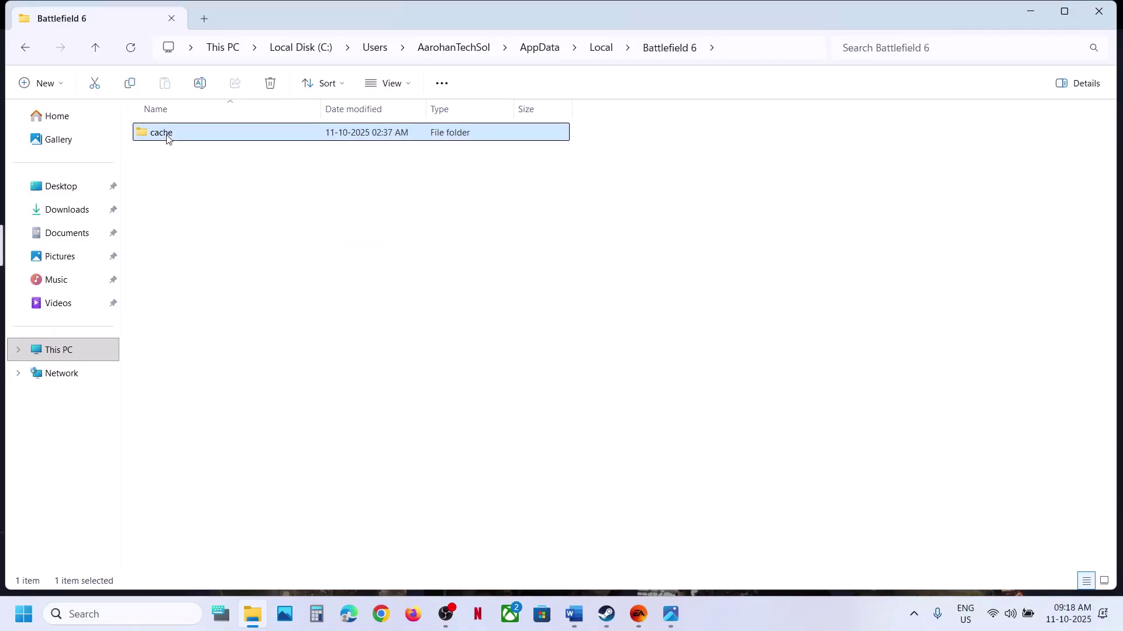
right_click(169, 139)
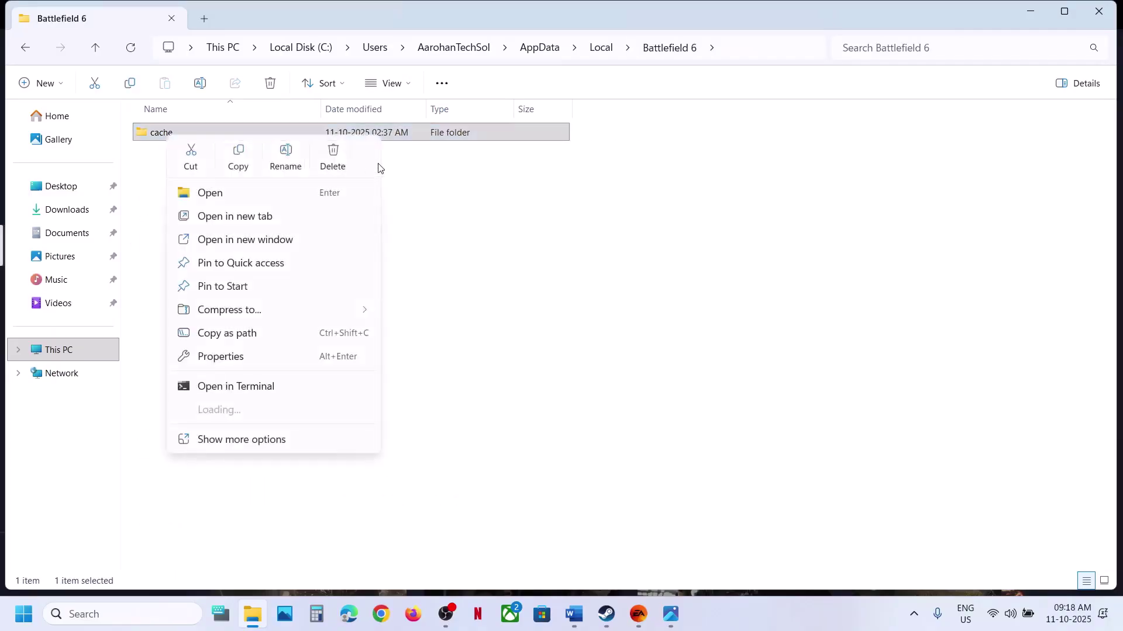
click(333, 157)
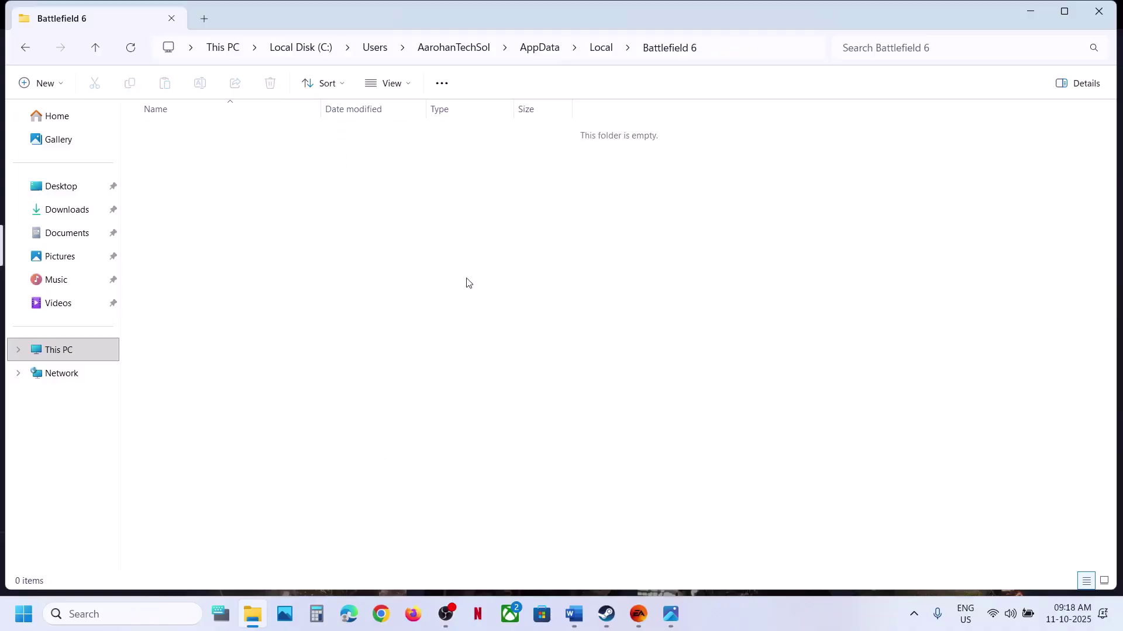
- Switch back to the Word document and read Step 11 on performing a power cycle, highlighting its instructions
click(638, 614)
click(573, 614)
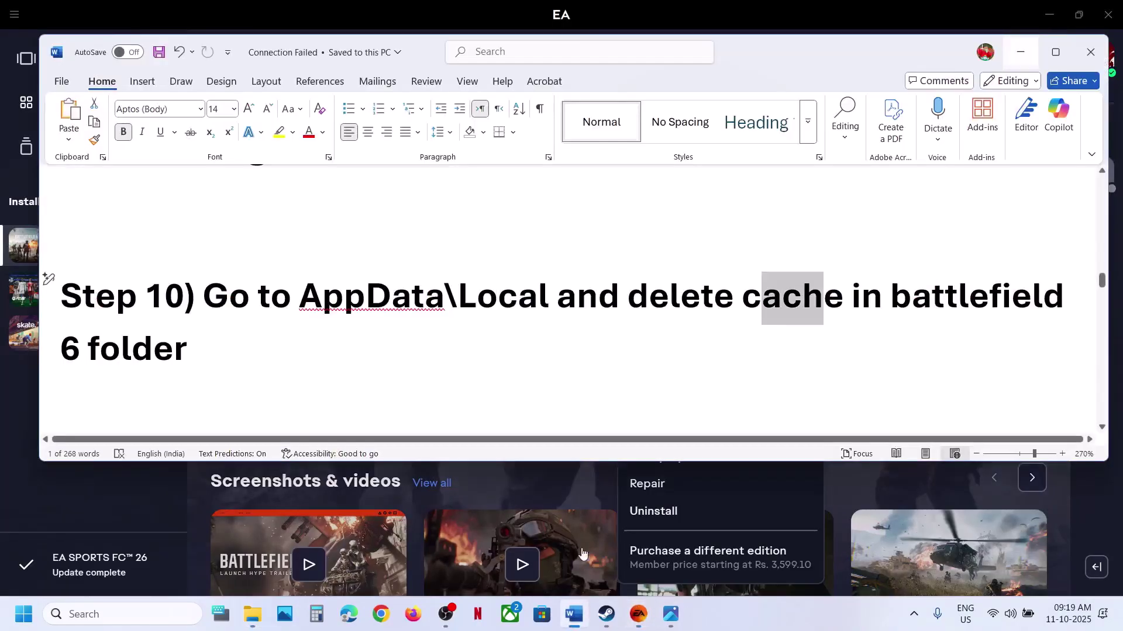
scroll(427, 336, down, 3)
scroll(427, 336, down, 2)
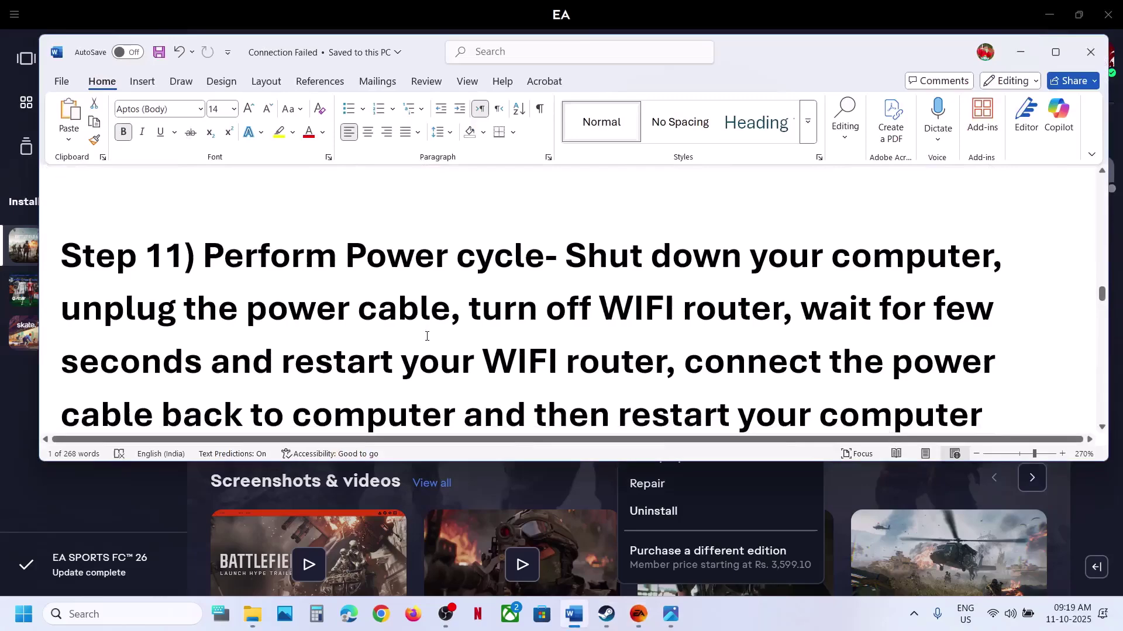
click(1055, 52)
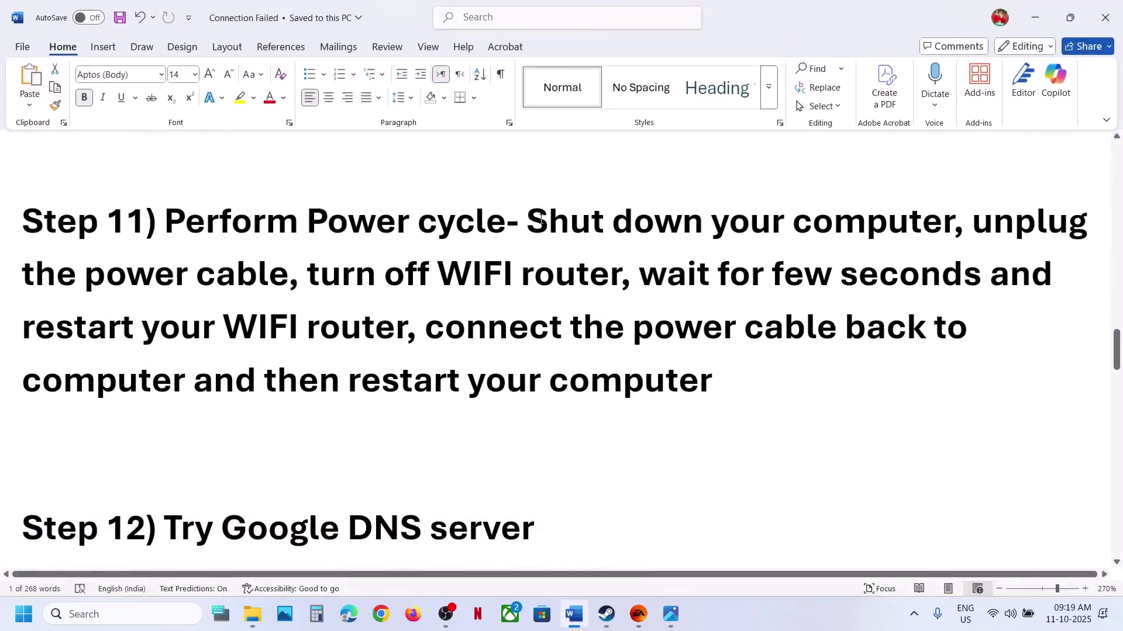
drag(541, 219, 988, 275)
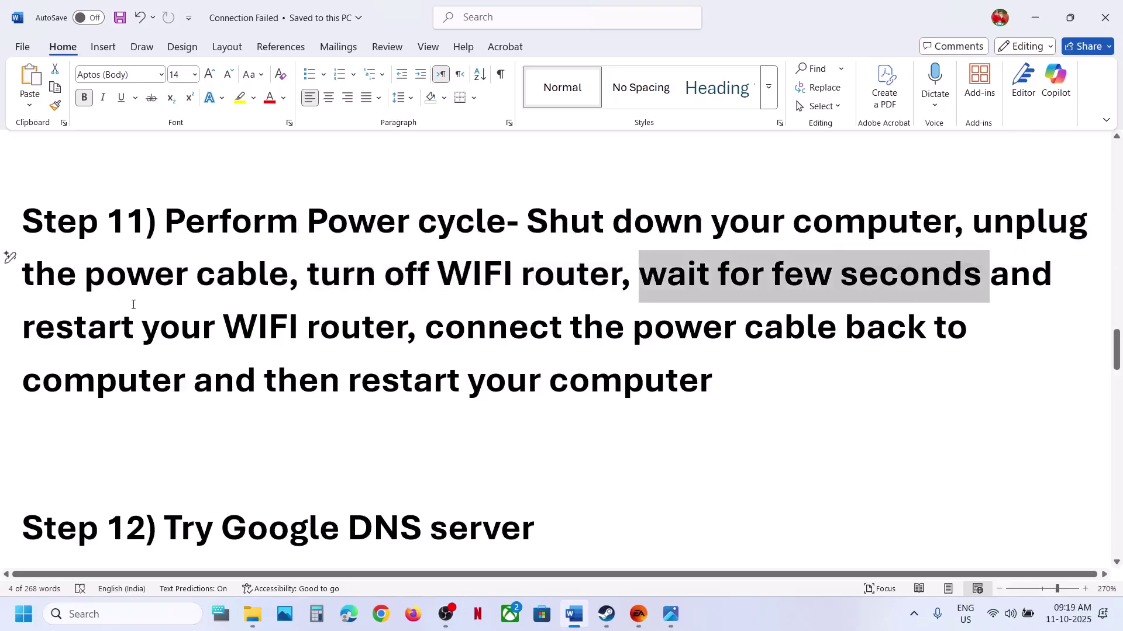
drag(54, 332, 317, 317)
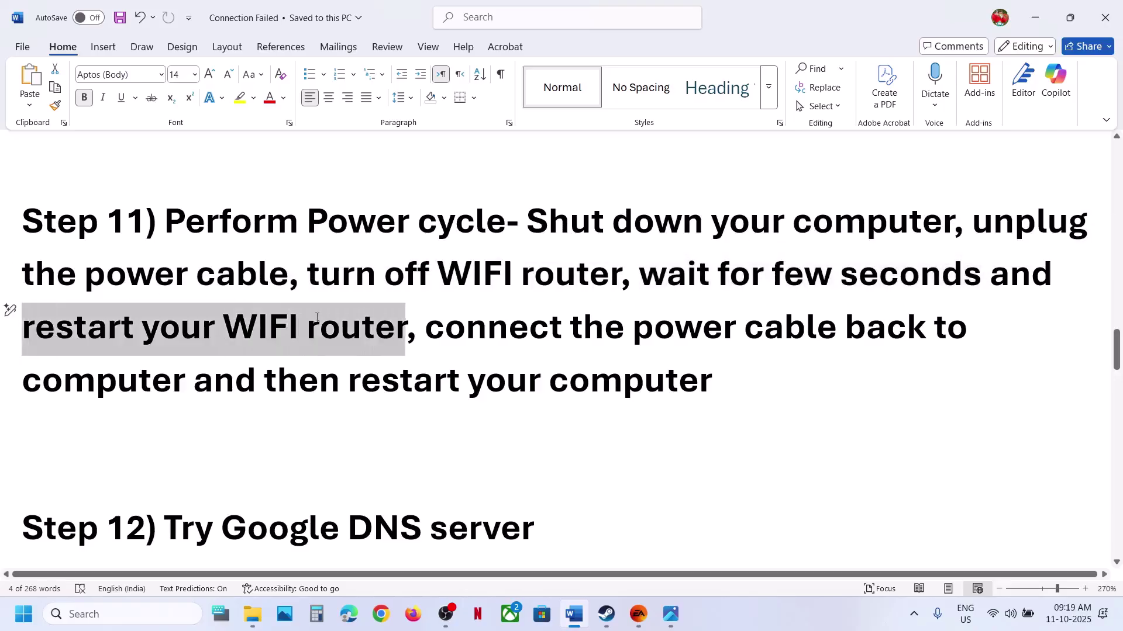
drag(438, 328, 712, 383)
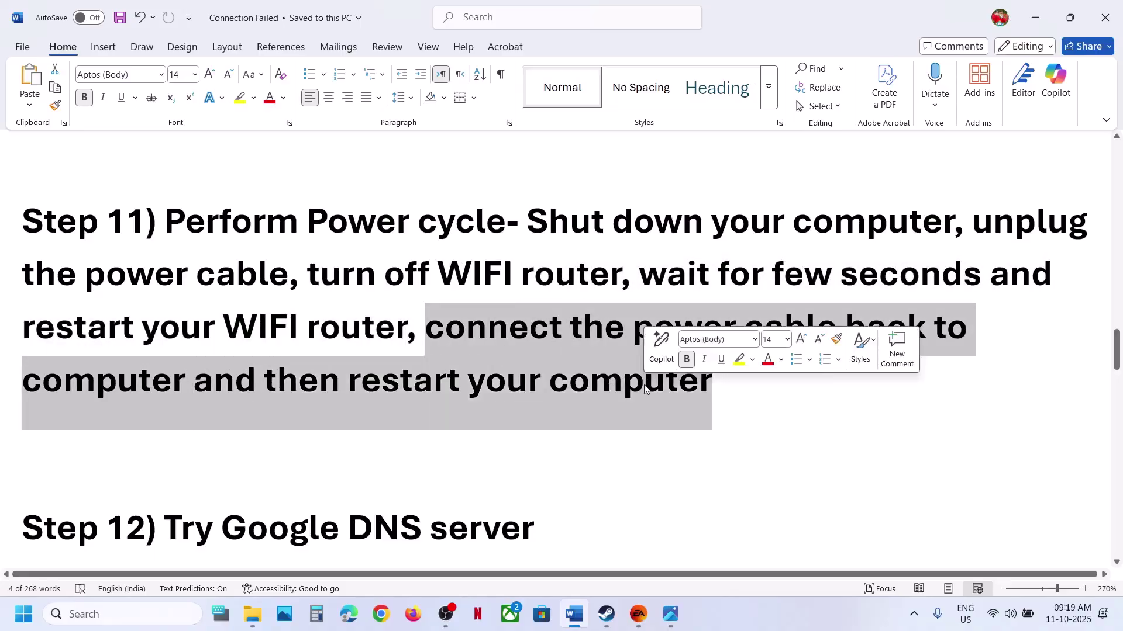
- Read the DNS server addresses under Step 12 of the document and open Control Panel
scroll(360, 310, down, 6)
scroll(359, 309, up, 2)
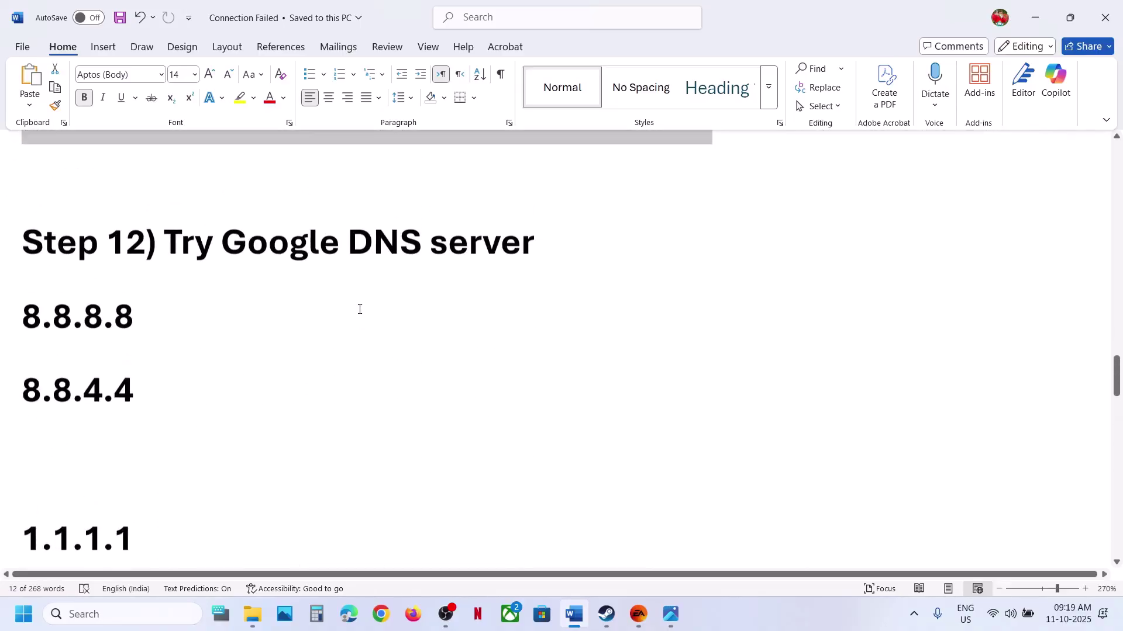
click(154, 612)
text(control)
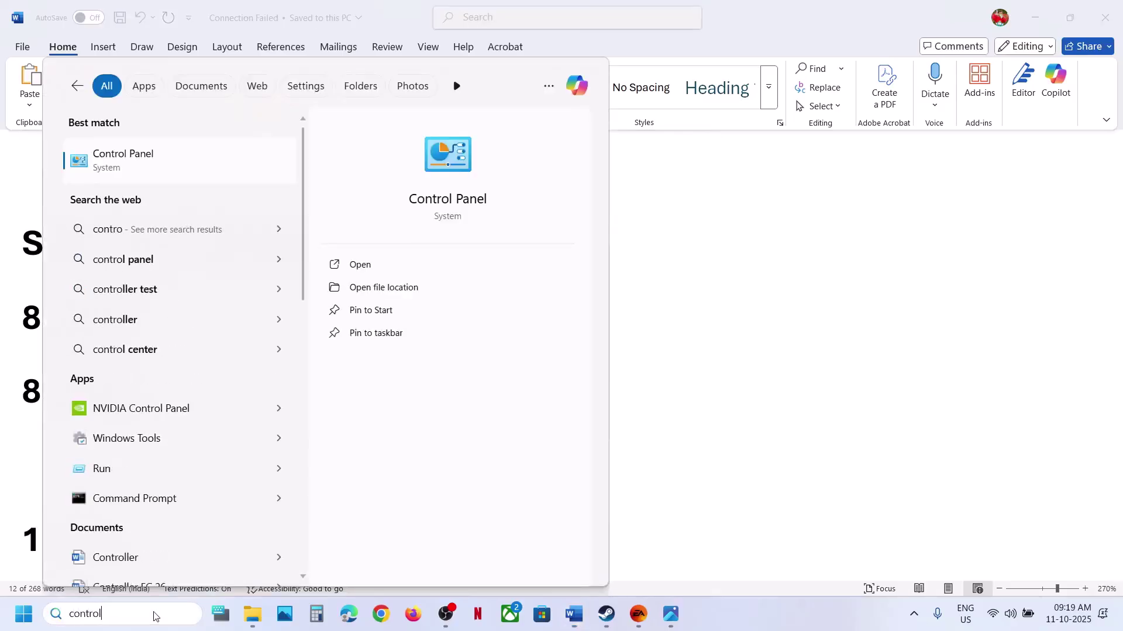
key(Return)
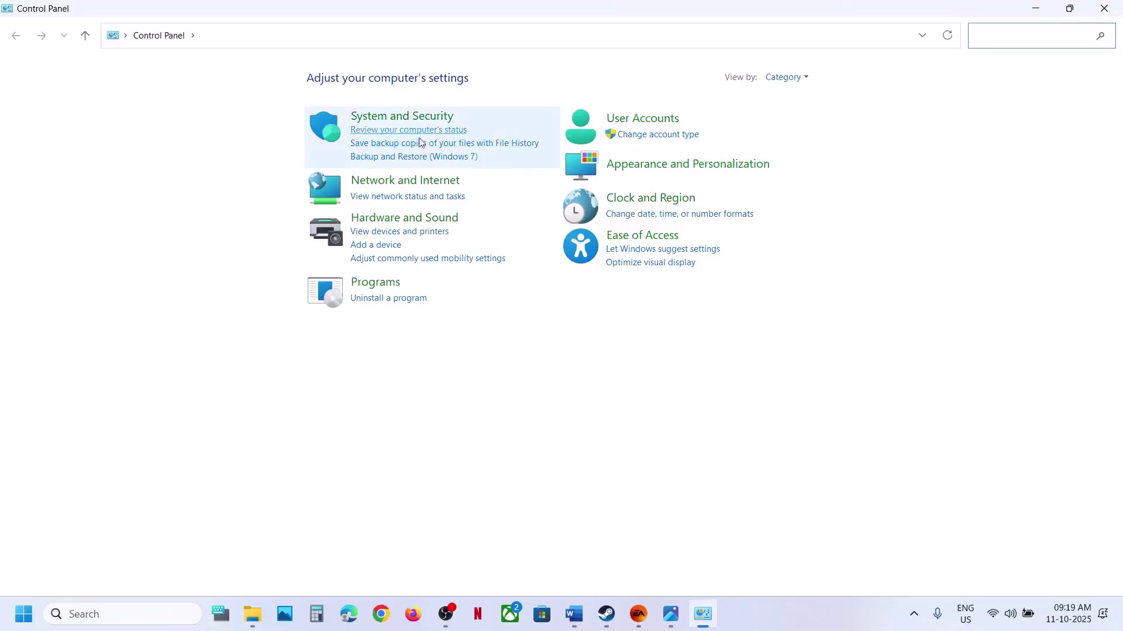
- Open the status of the active Wi-Fi connection through Network and Internet and the Network and Sharing Center
click(408, 184)
click(234, 120)
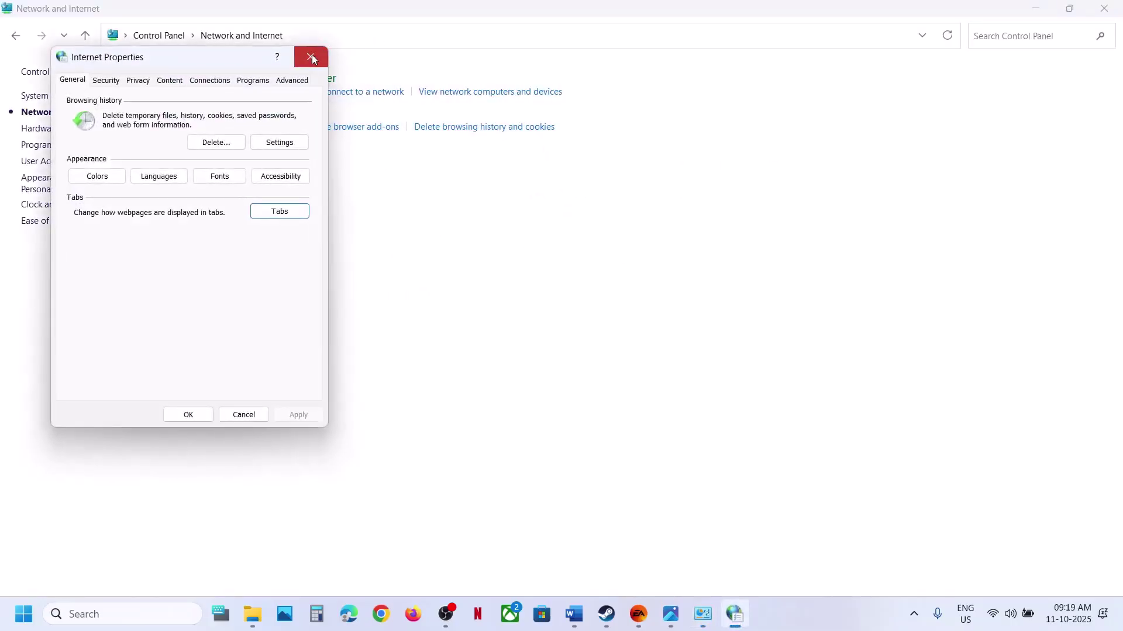
click(309, 56)
click(250, 86)
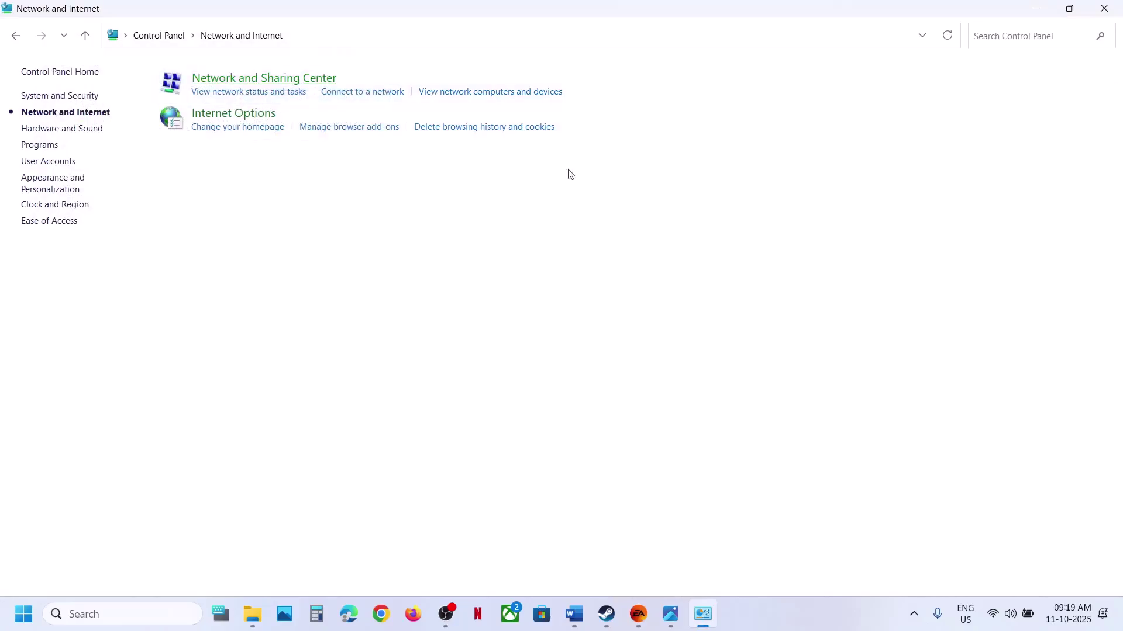
click(471, 131)
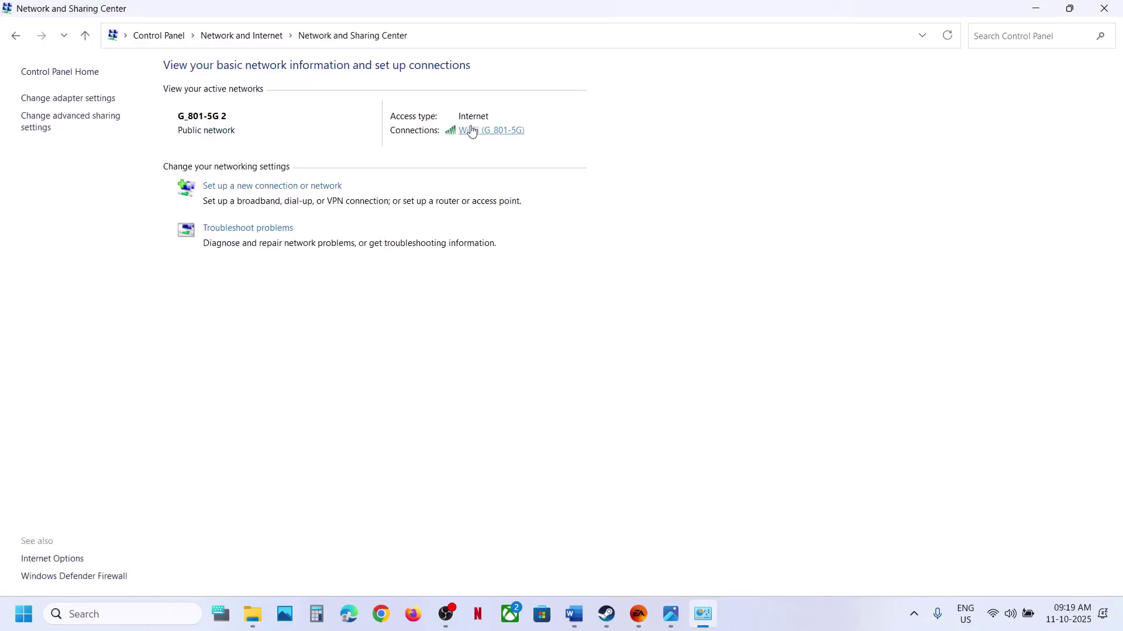
- Set the Wi-Fi connection's IPv4 DNS servers to 8.8.8.8 and 8.8.4.4, validating the settings upon exit
click(483, 427)
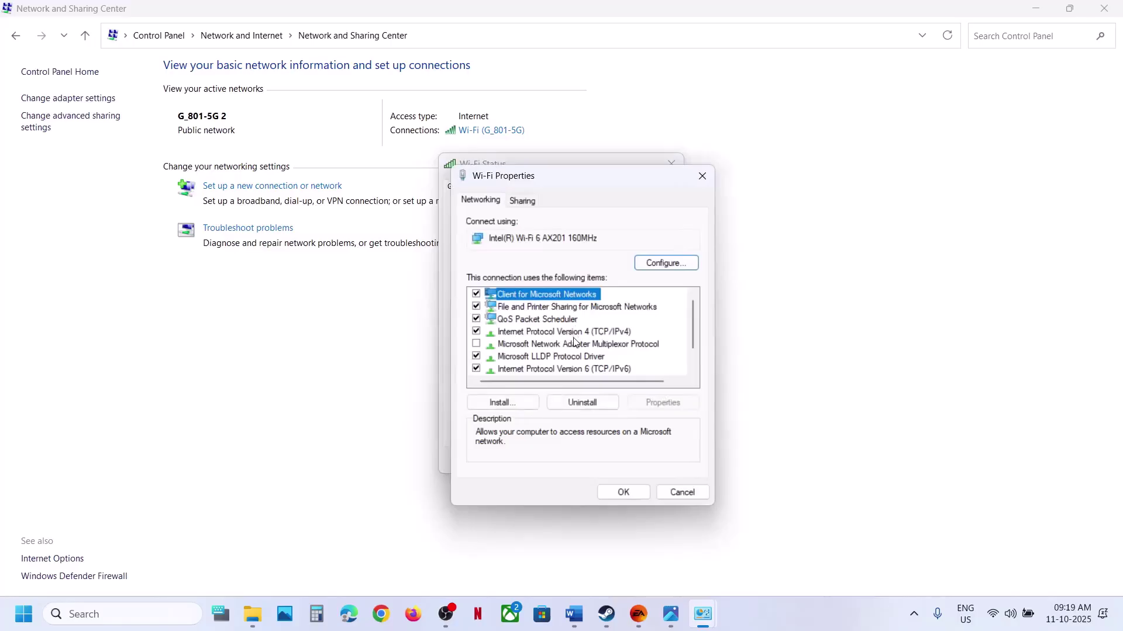
click(568, 334)
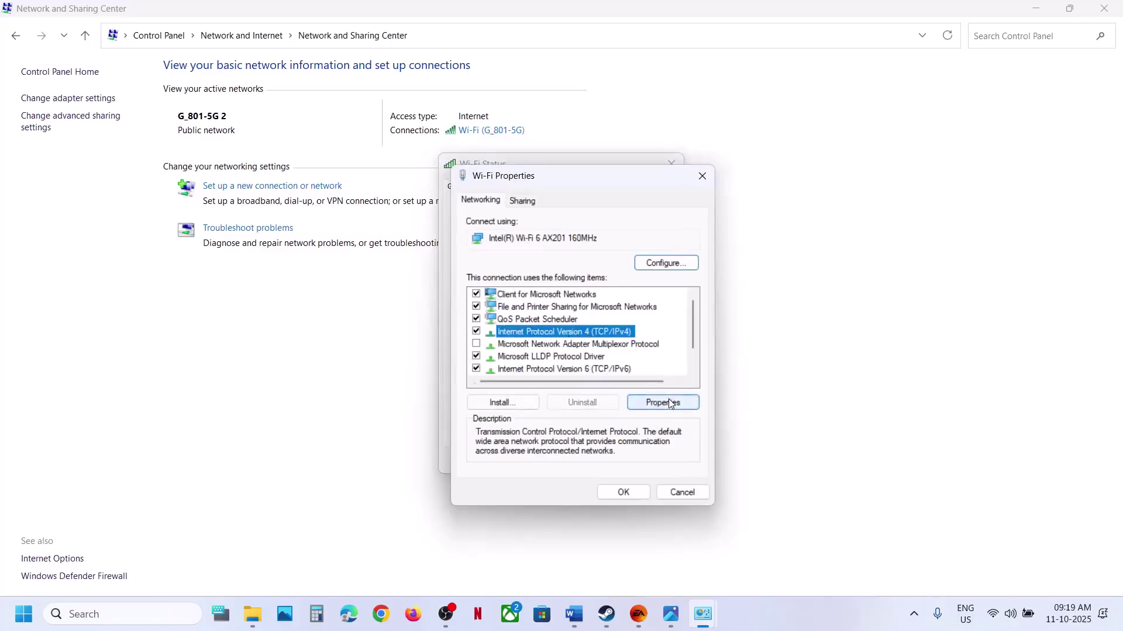
click(671, 403)
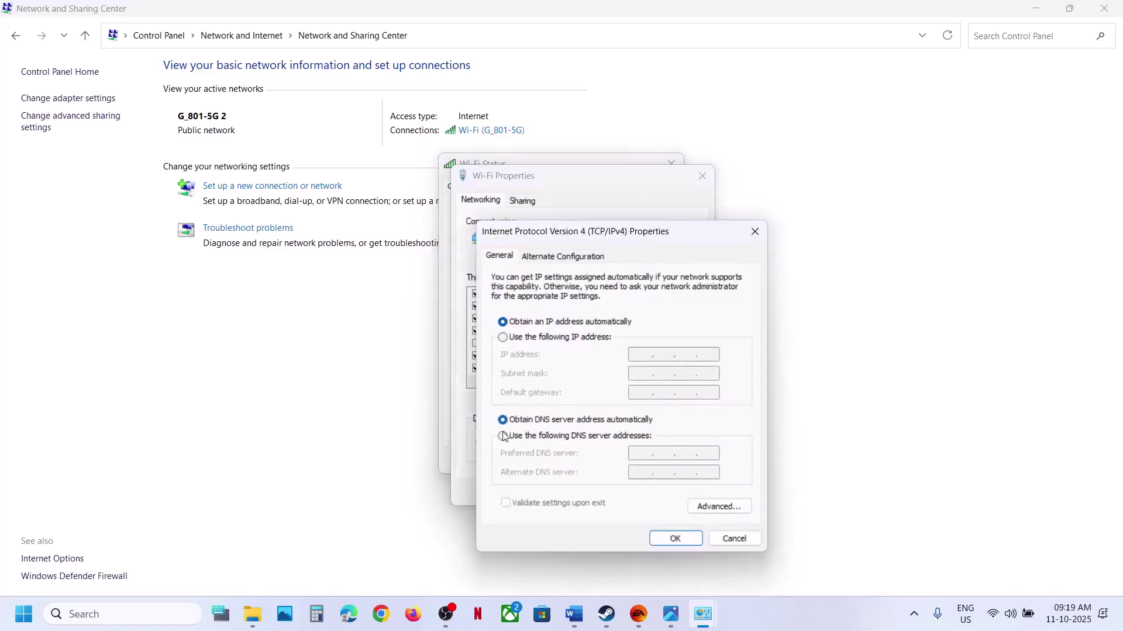
click(503, 436)
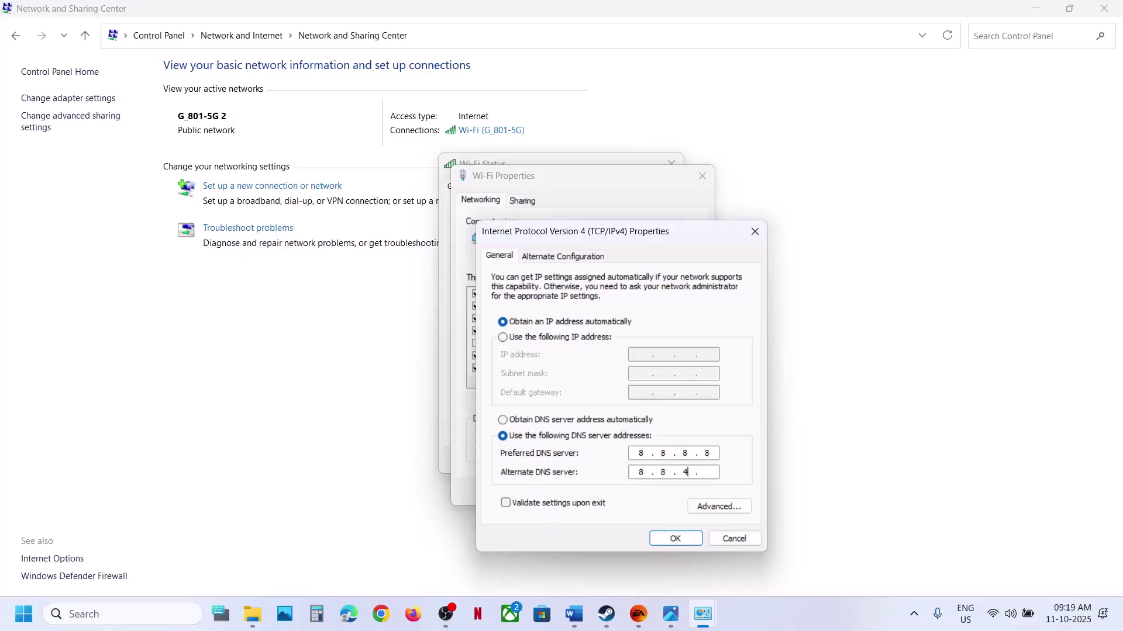
click(564, 507)
click(662, 536)
click(613, 491)
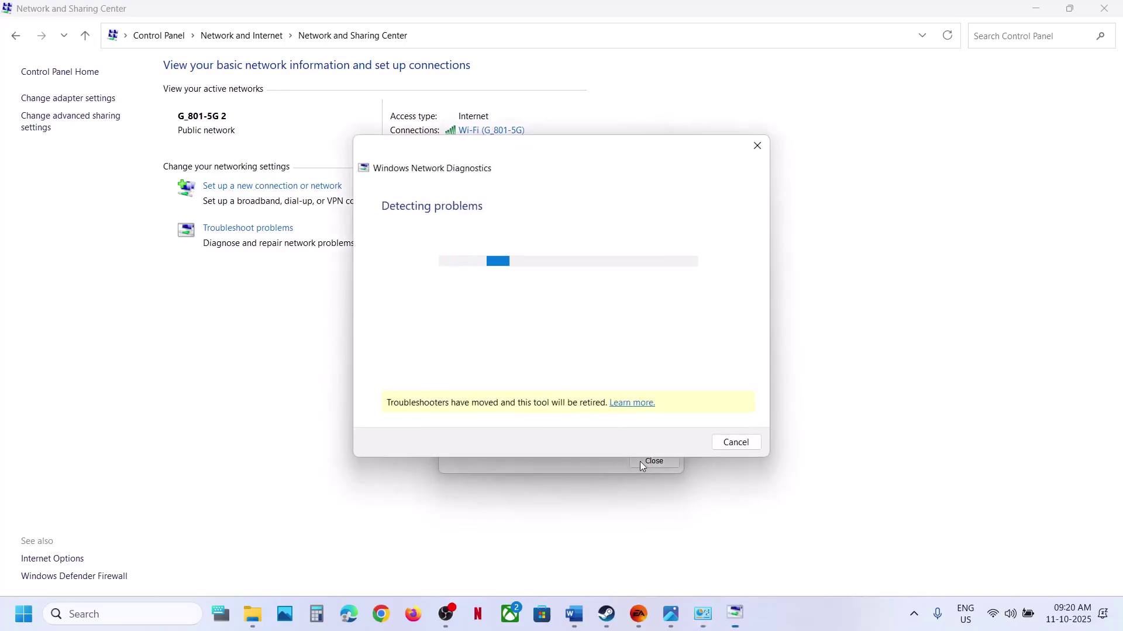
click(615, 465)
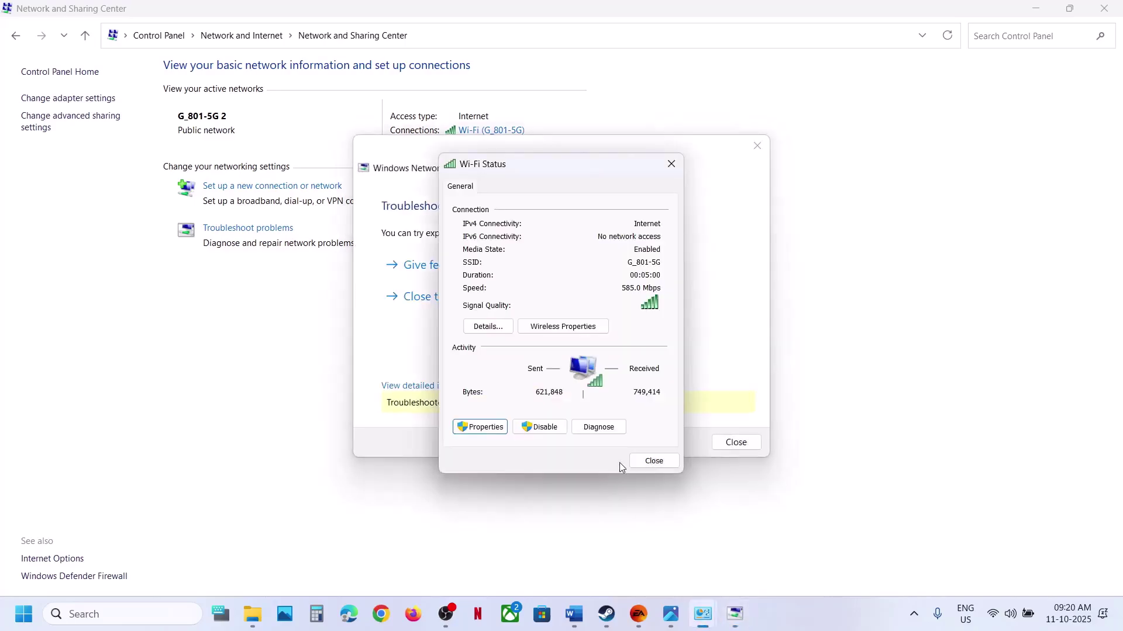
click(643, 461)
- Switch to the Word document and read the alternative DNS addresses listed under Step 12
click(572, 620)
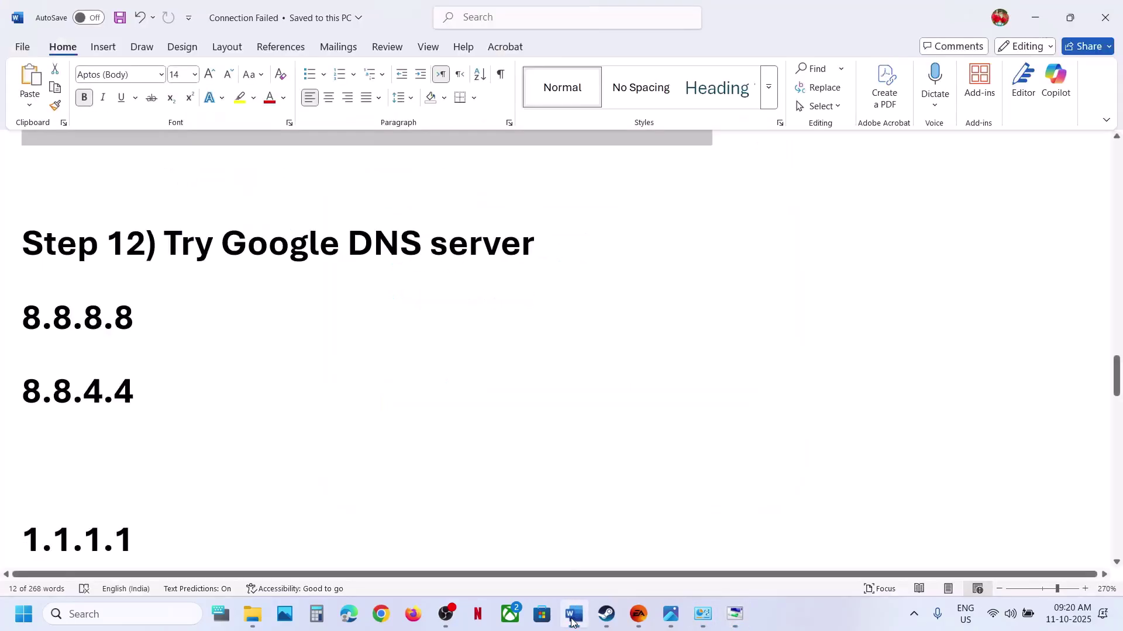
scroll(390, 404, down, 3)
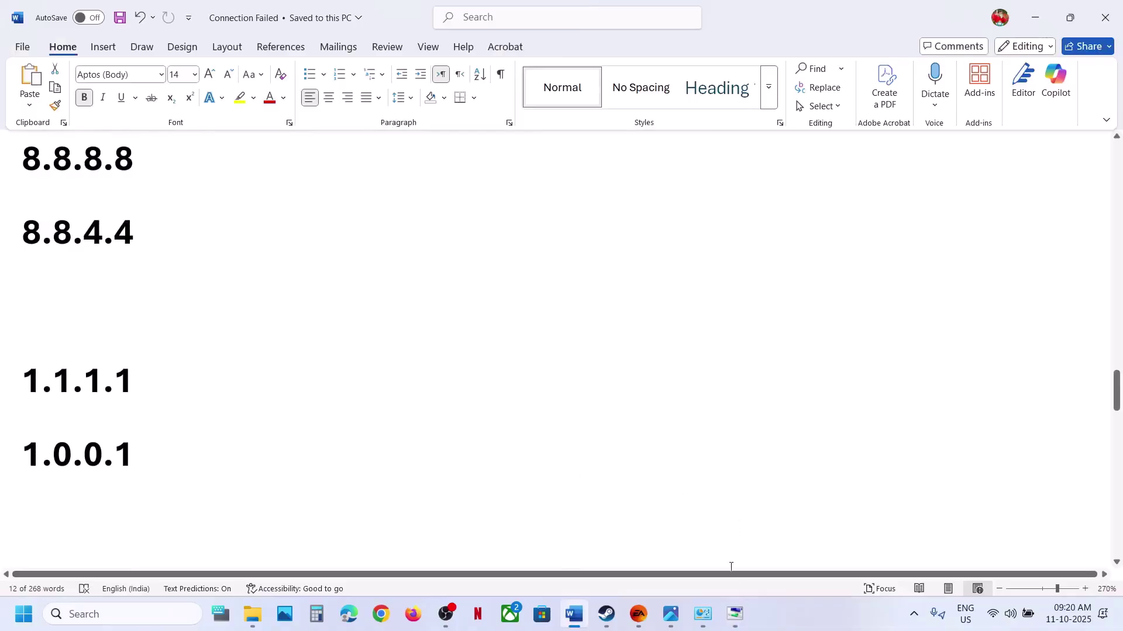
click(735, 611)
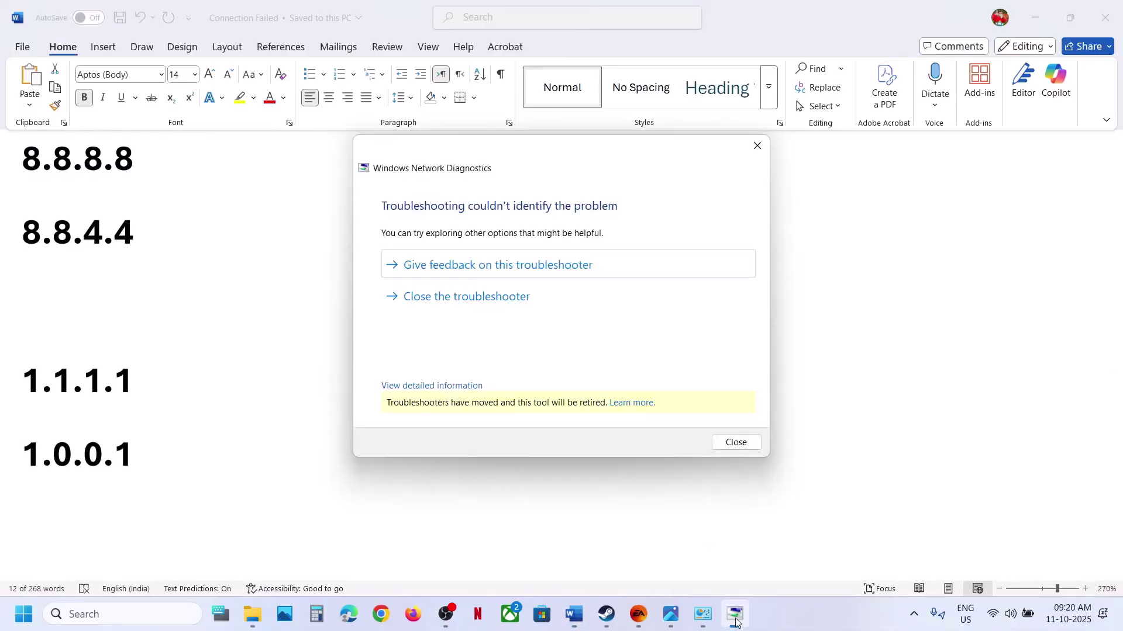
- Back in the Network and Sharing Center, set the Wi-Fi IPv4 DNS servers to 1.1.1.1 and 1.0.0.1, validate upon exit and close the troubleshooter
click(693, 625)
click(471, 132)
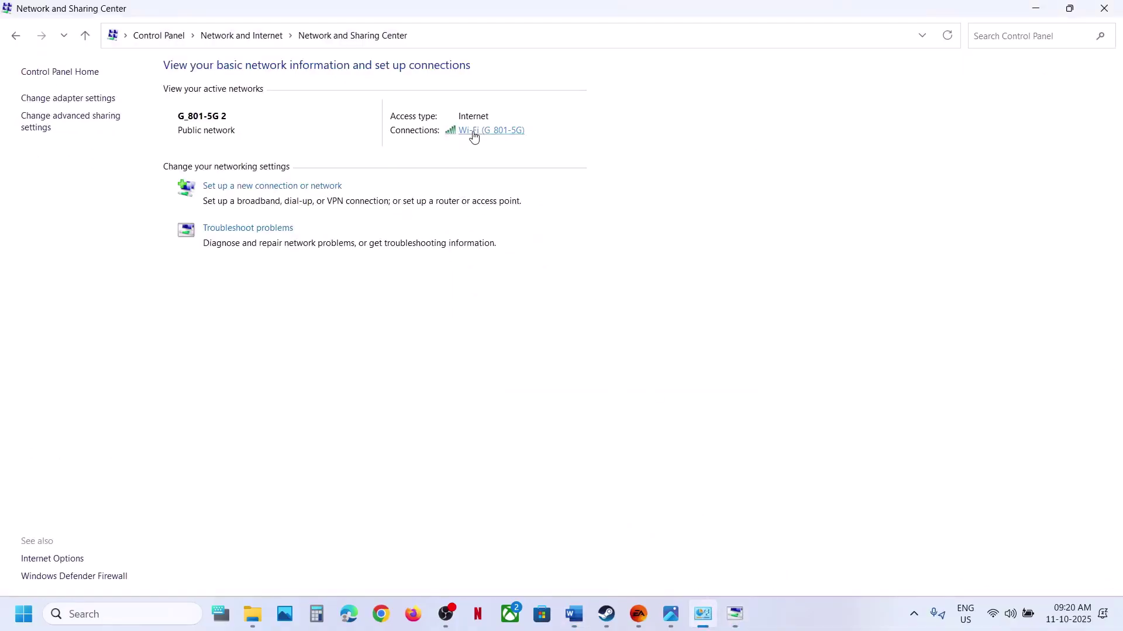
click(494, 430)
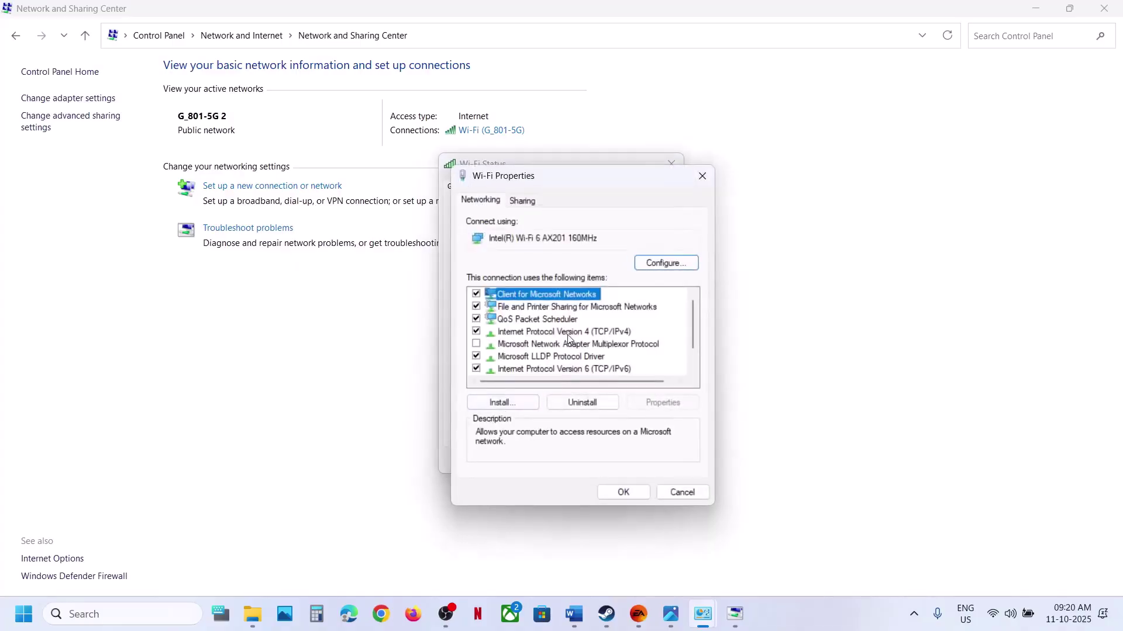
click(567, 335)
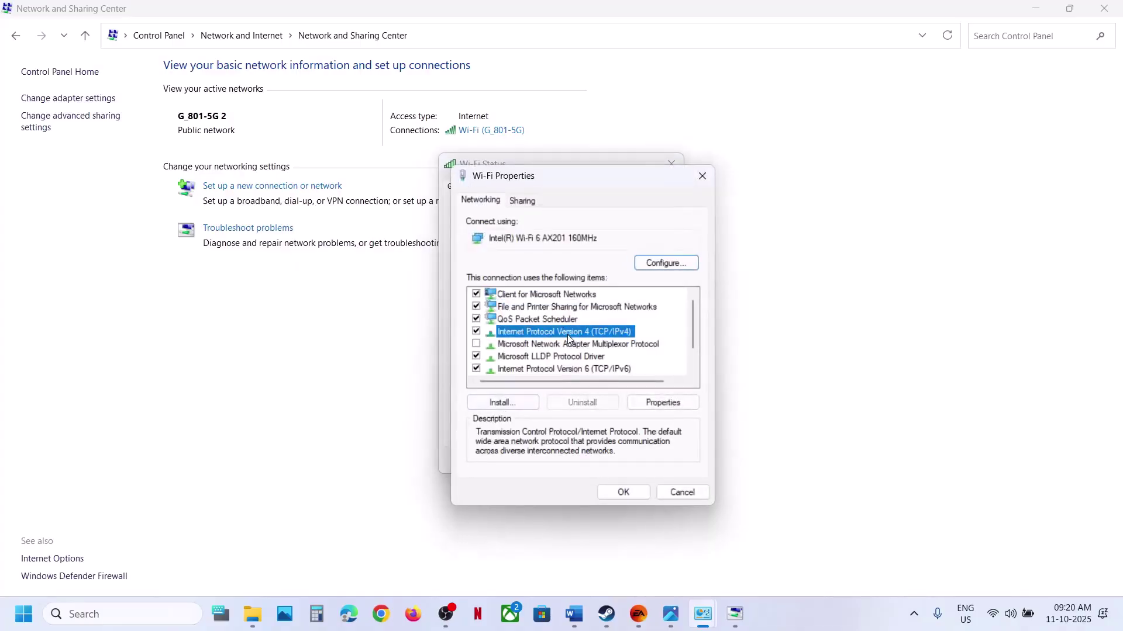
click(655, 401)
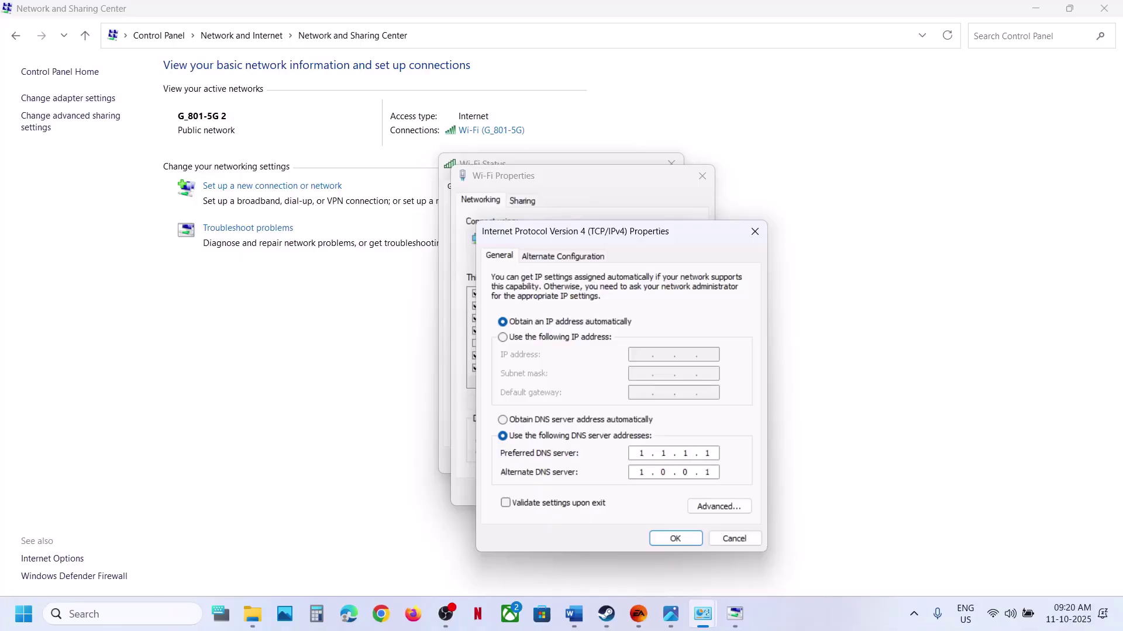
click(526, 508)
click(661, 538)
click(626, 489)
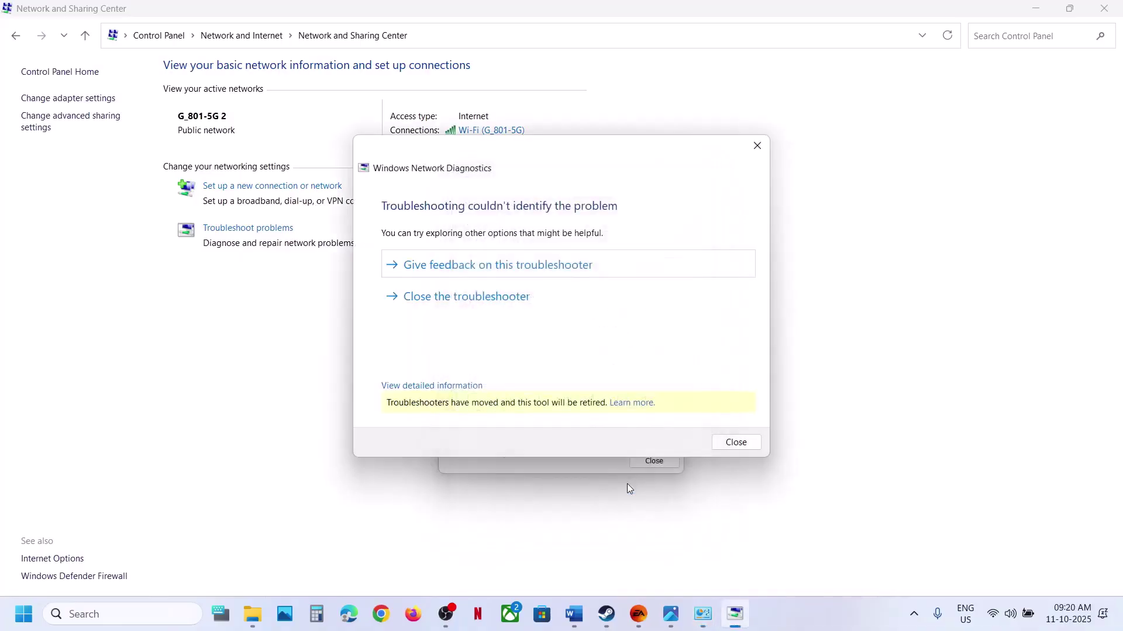
click(718, 447)
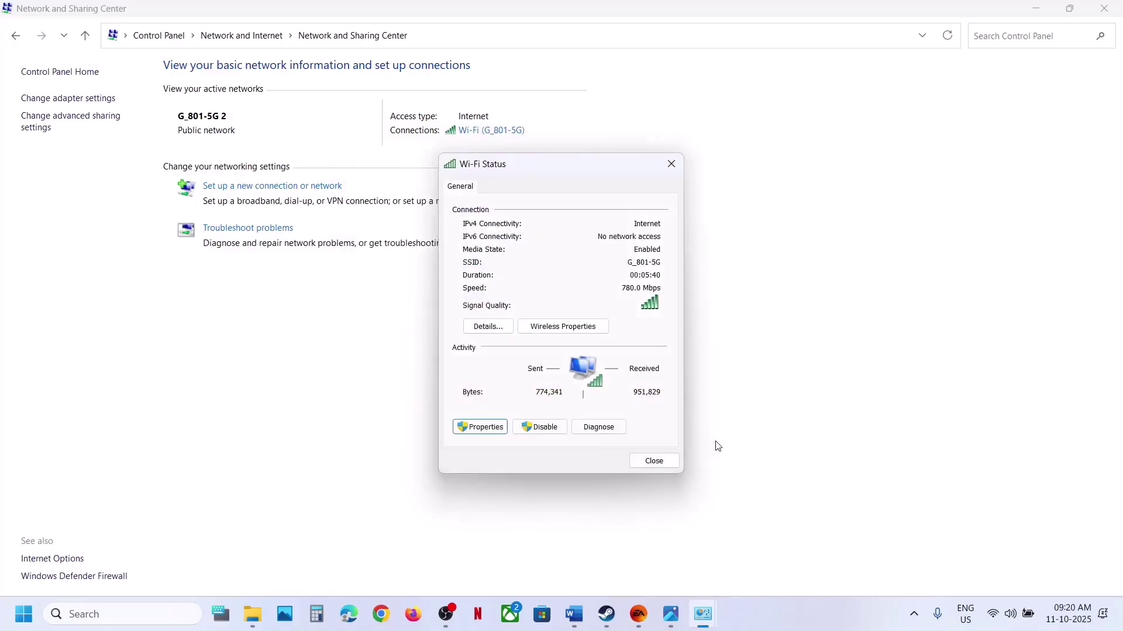
- Set the Wi-Fi connection's IPv4 properties to obtain the DNS server address automatically
click(641, 621)
click(642, 623)
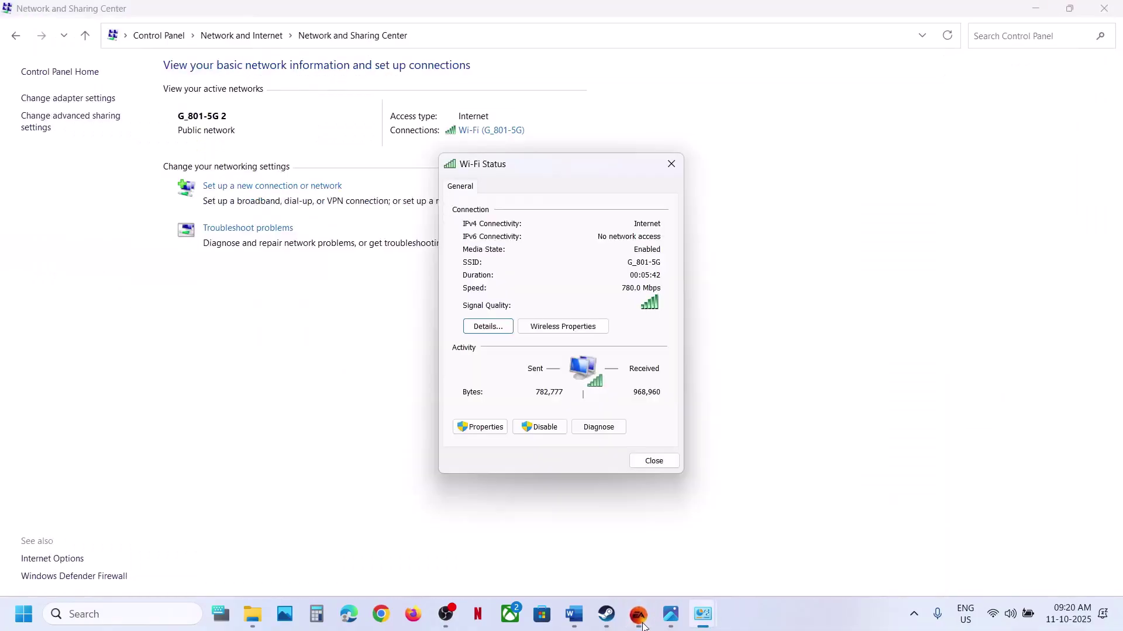
click(488, 432)
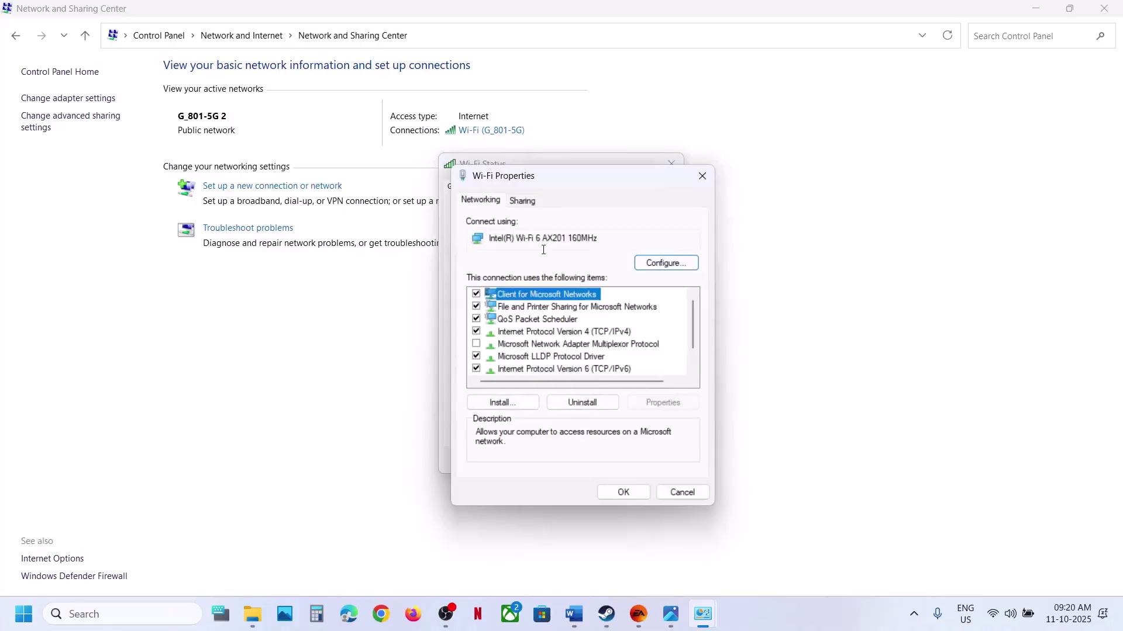
click(552, 331)
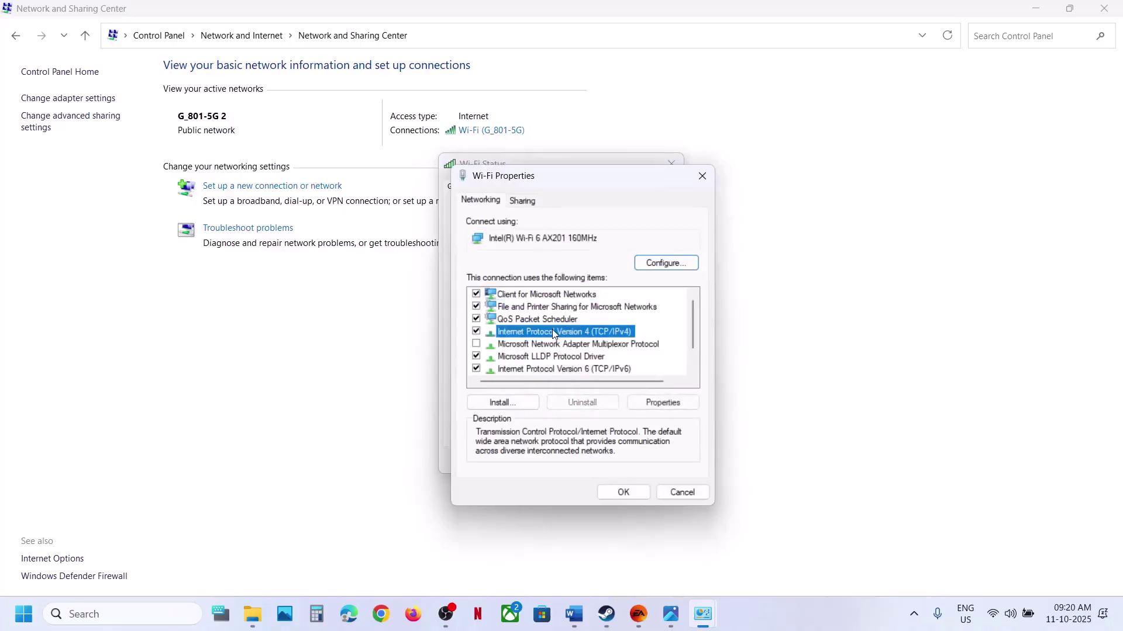
click(659, 403)
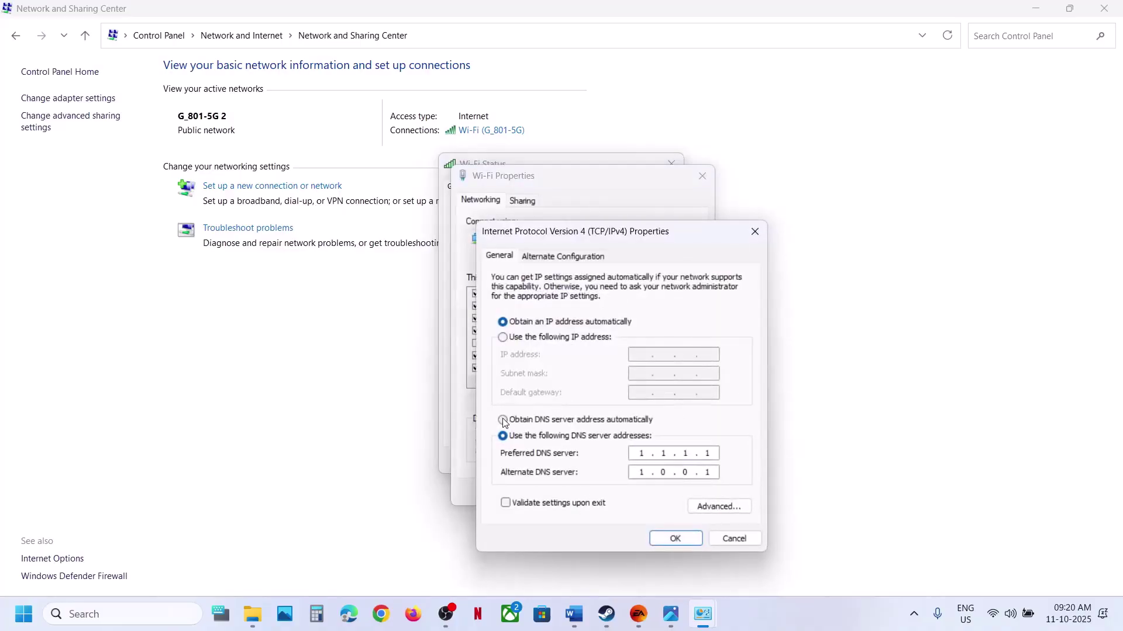
click(504, 420)
click(688, 540)
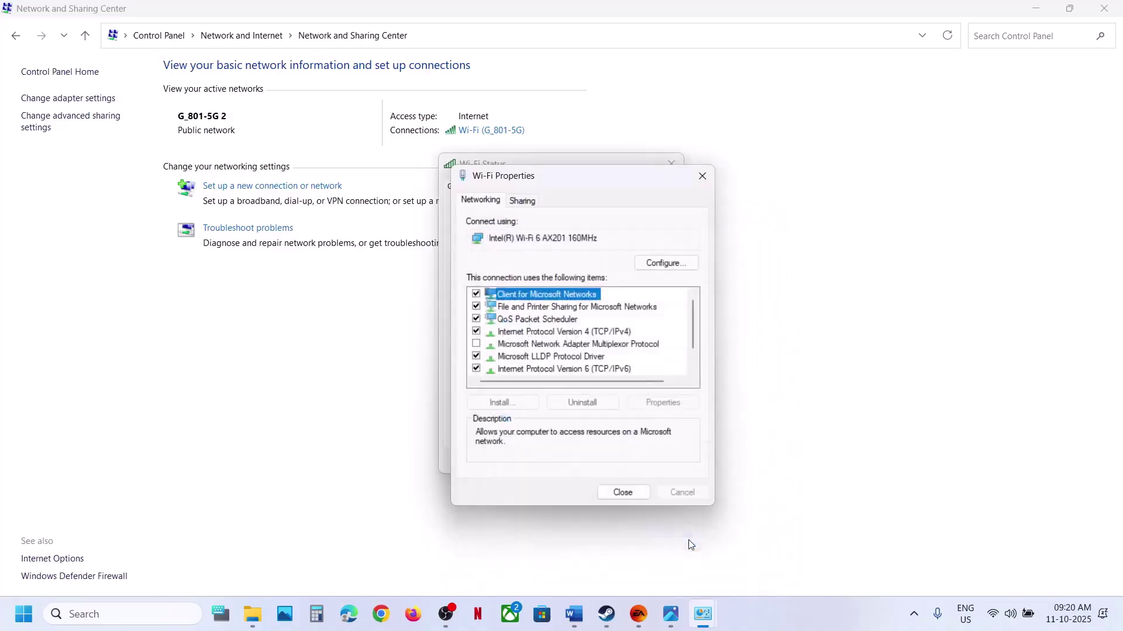
click(621, 493)
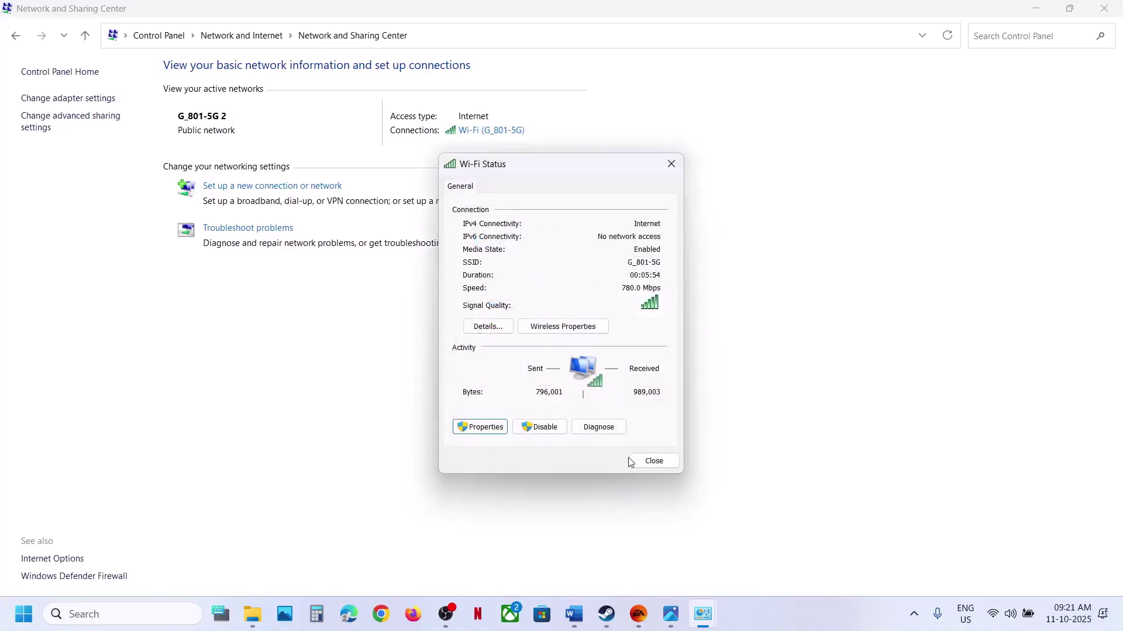
- Disable Internet Protocol Version 6 (TCP/IPv6) for the Wi-Fi connection and check the game's page in the EA app
click(478, 427)
scroll(556, 355, down, 1)
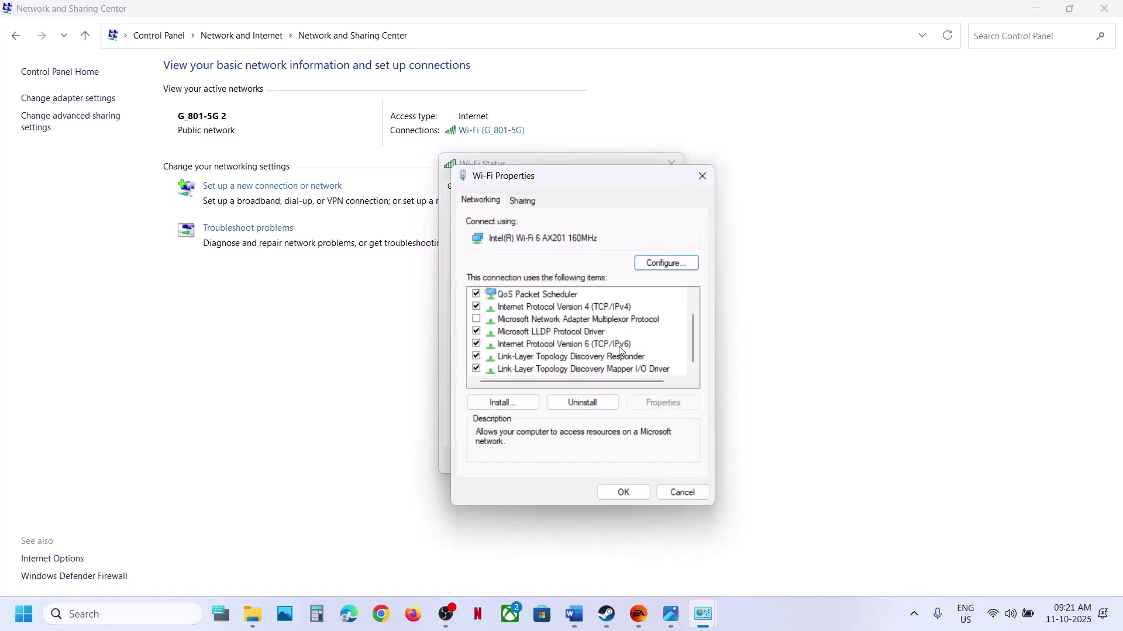
click(477, 346)
click(635, 494)
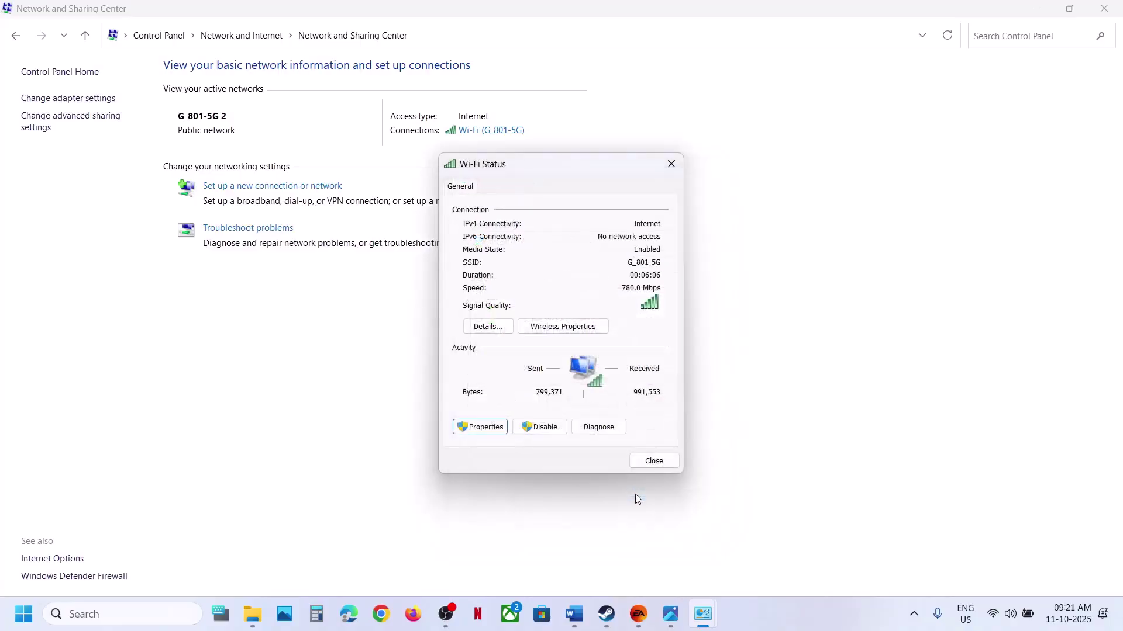
click(638, 615)
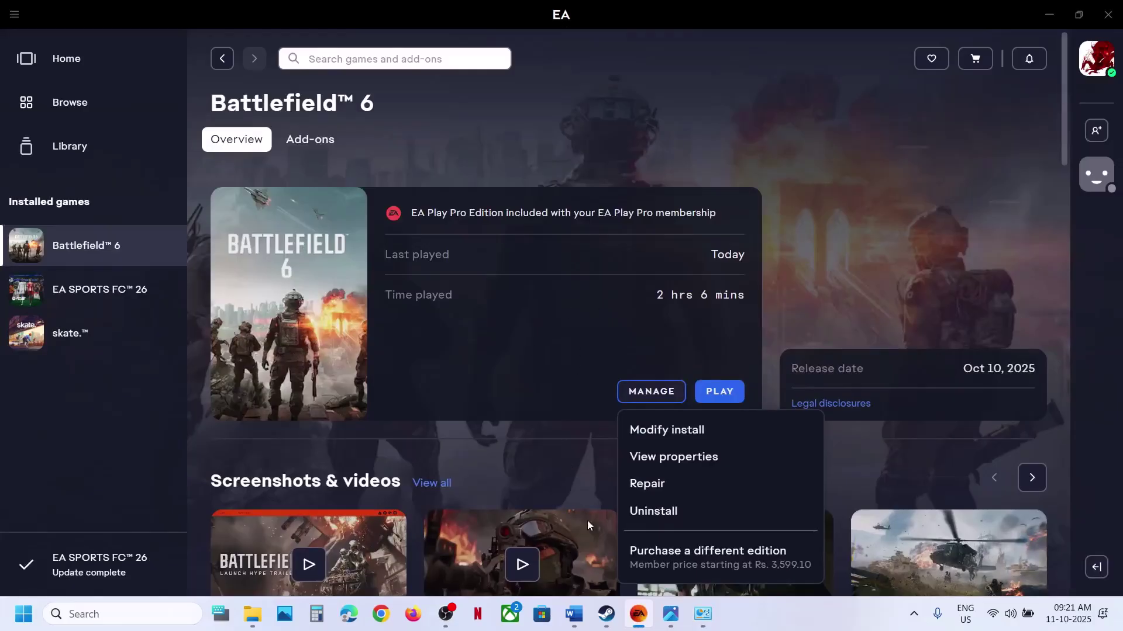
click(639, 615)
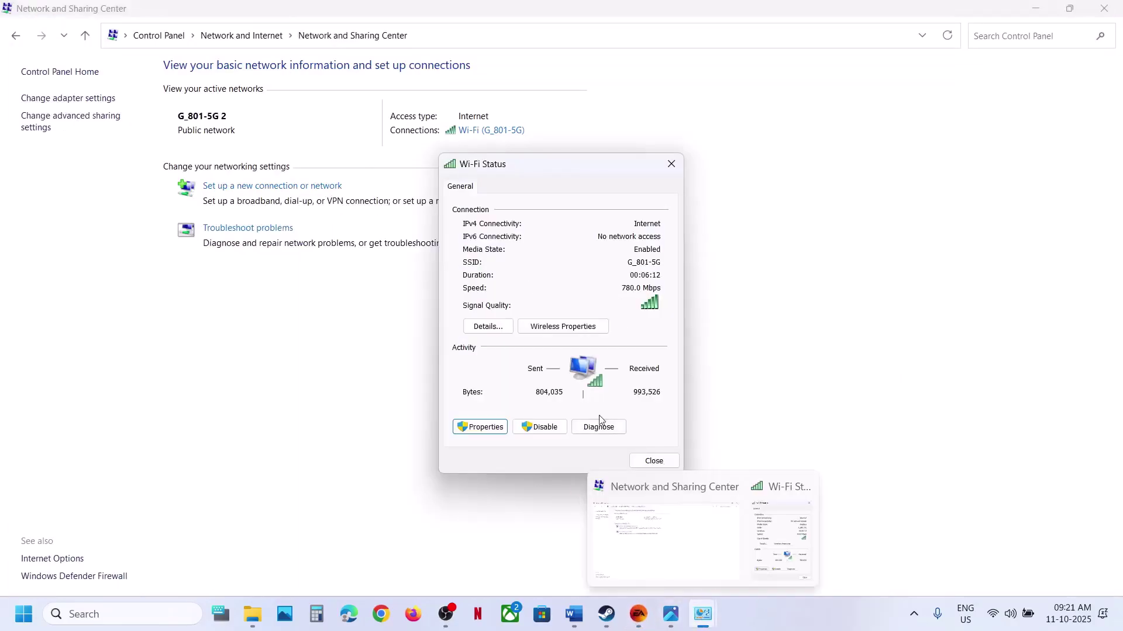
- Re-enable Internet Protocol Version 6 (TCP/IPv6) for the Wi-Fi connection and close its status window
click(485, 427)
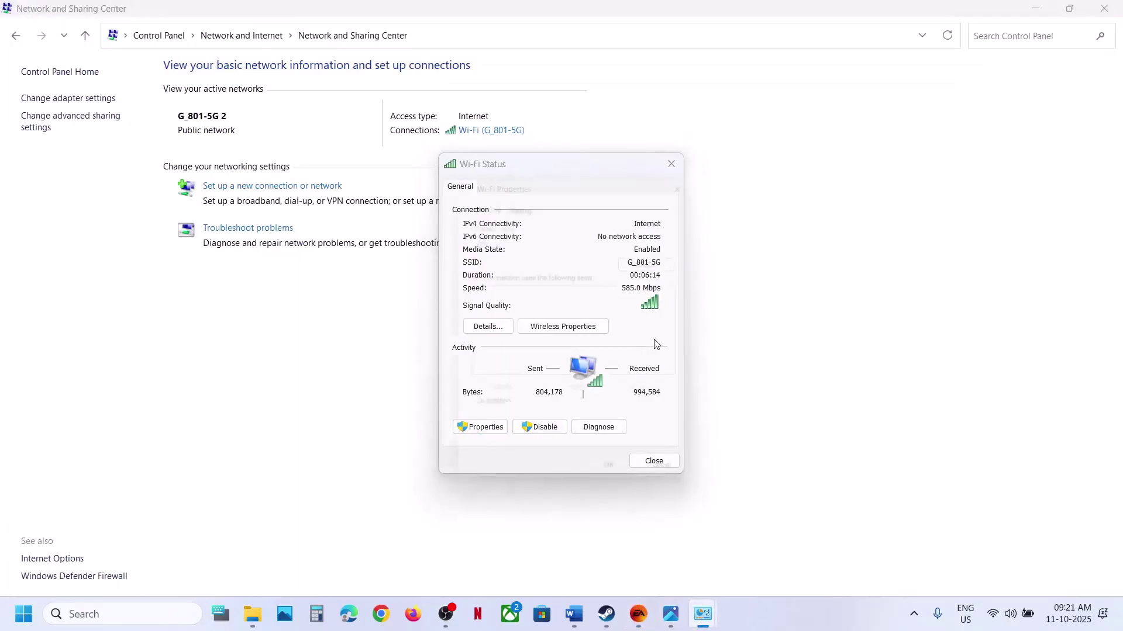
click(476, 369)
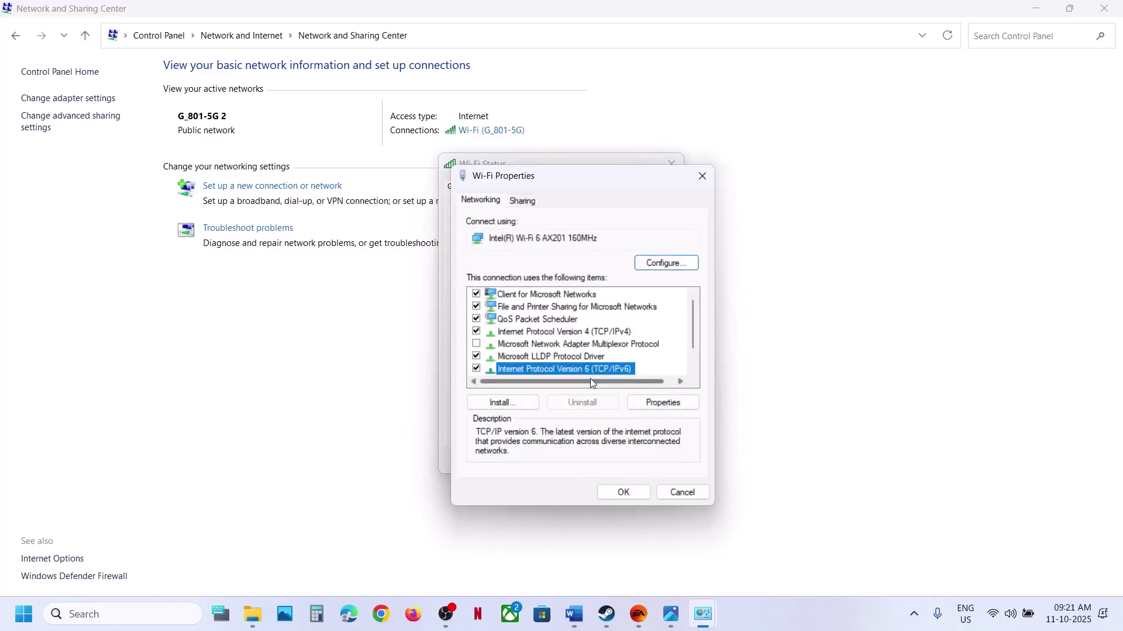
click(622, 493)
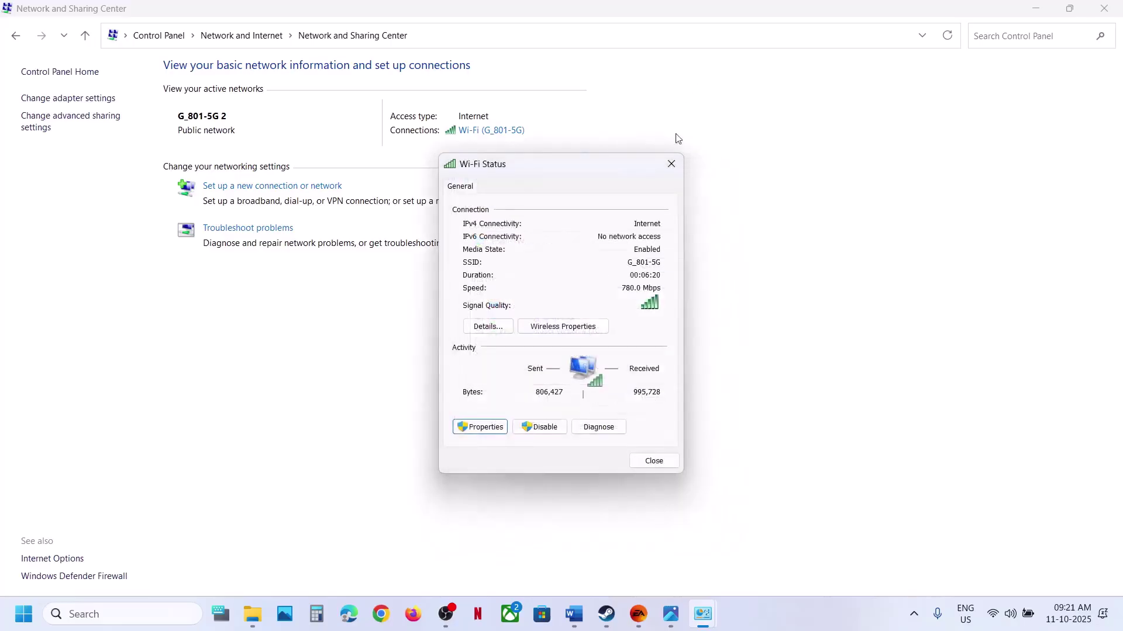
click(672, 158)
- Read Steps 13 and 14 in the Word document, highlight the run-as-administrator instruction and switch to the EA app
click(573, 628)
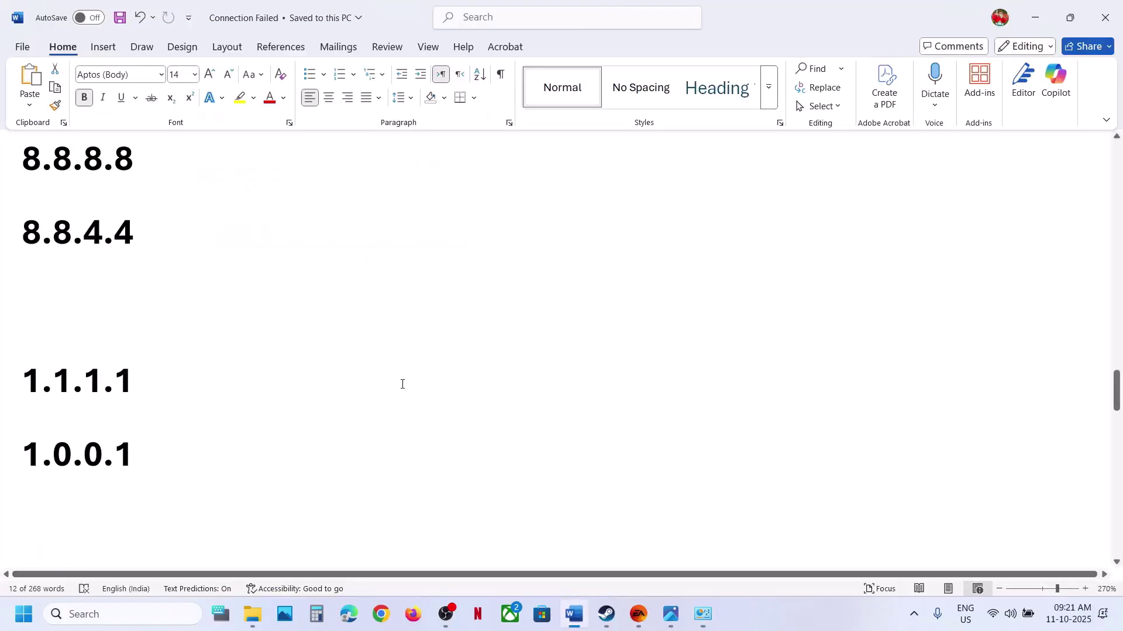
scroll(401, 383, down, 3)
scroll(402, 384, up, 1)
scroll(403, 384, down, 3)
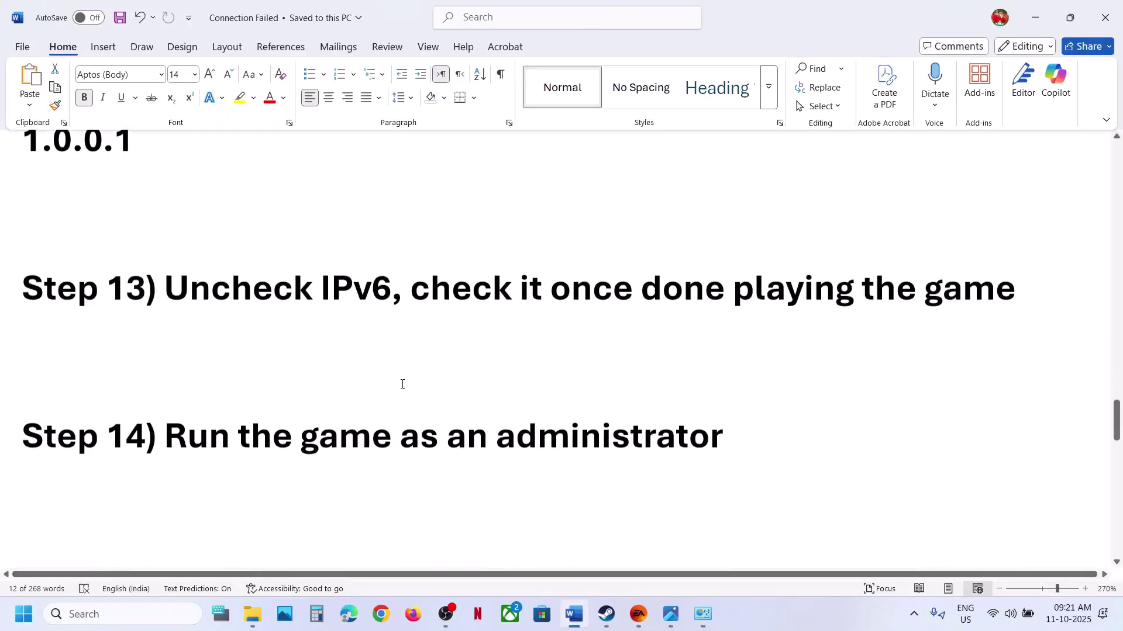
drag(193, 459, 663, 473)
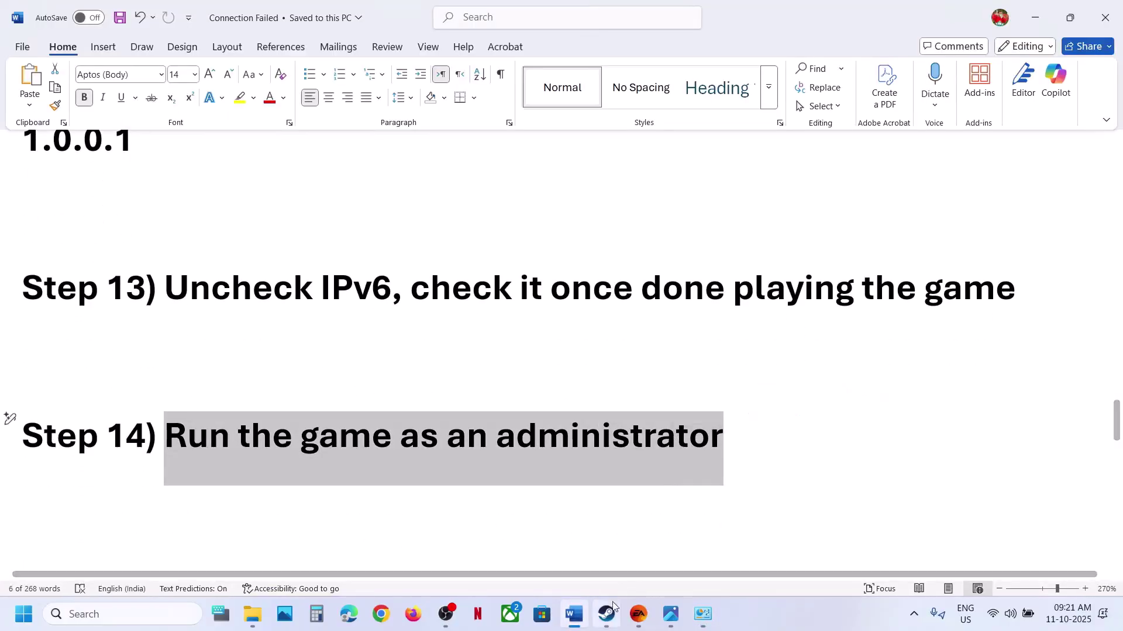
click(639, 614)
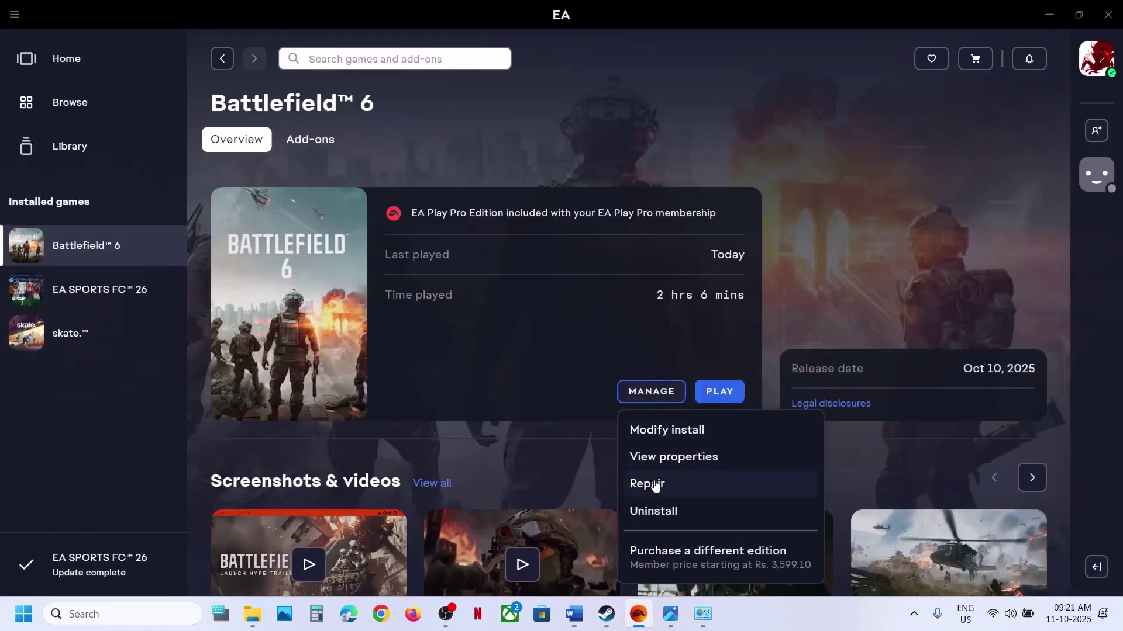
- Open Battlefield 6's install folder from its EA app properties and confirm bf6's compatibility settings with Run this program as an administrator enabled
click(650, 458)
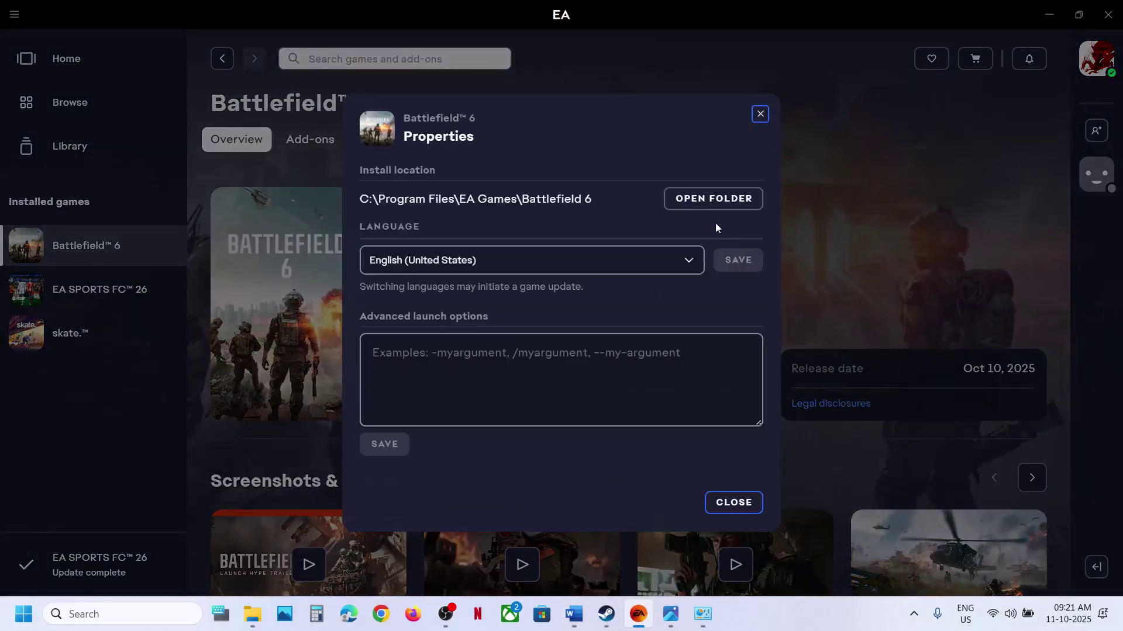
click(704, 199)
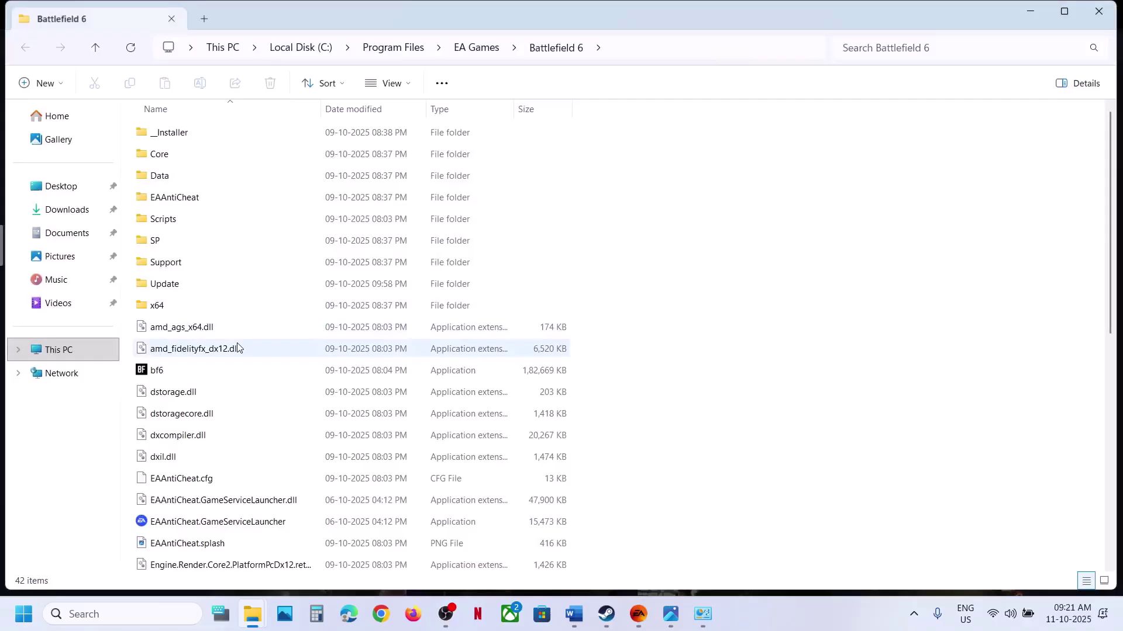
click(164, 374)
right_click(164, 374)
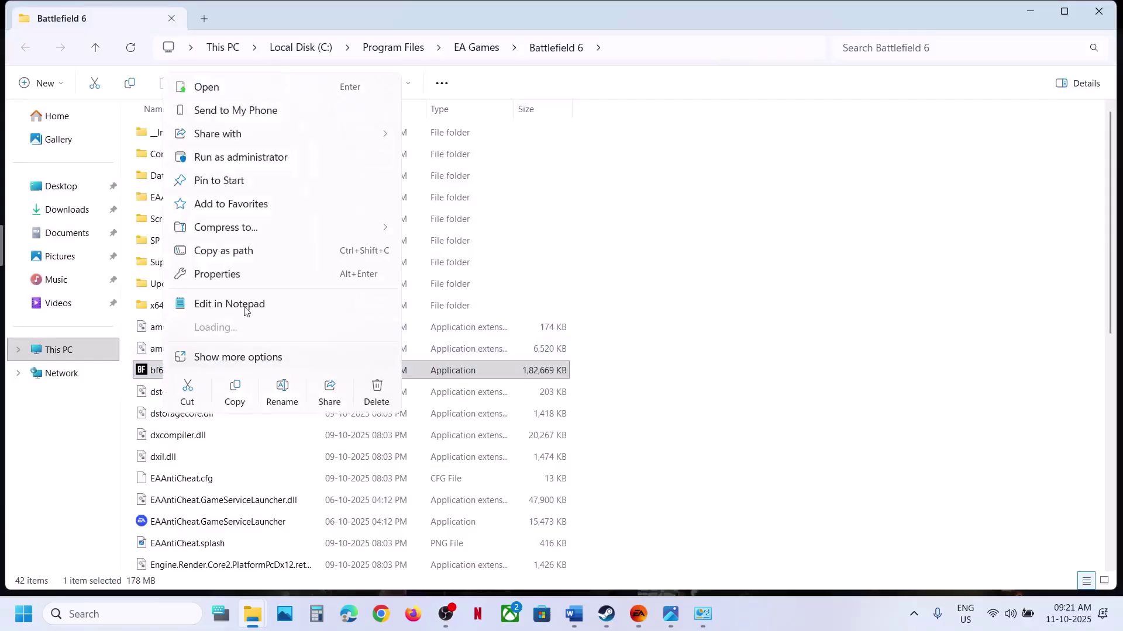
click(306, 271)
click(302, 236)
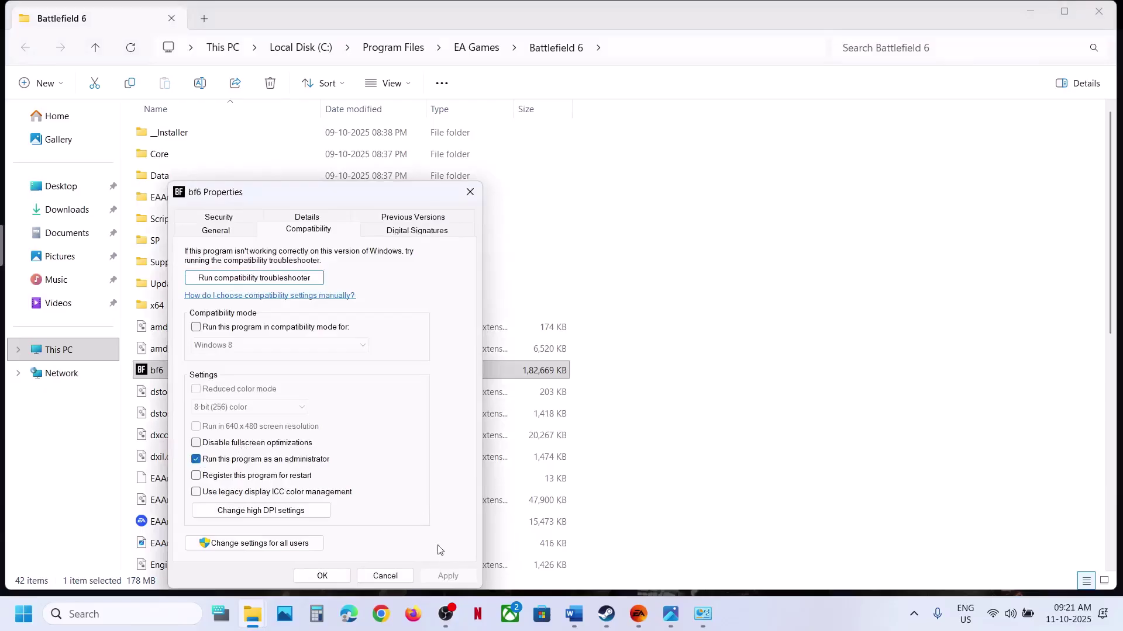
click(322, 576)
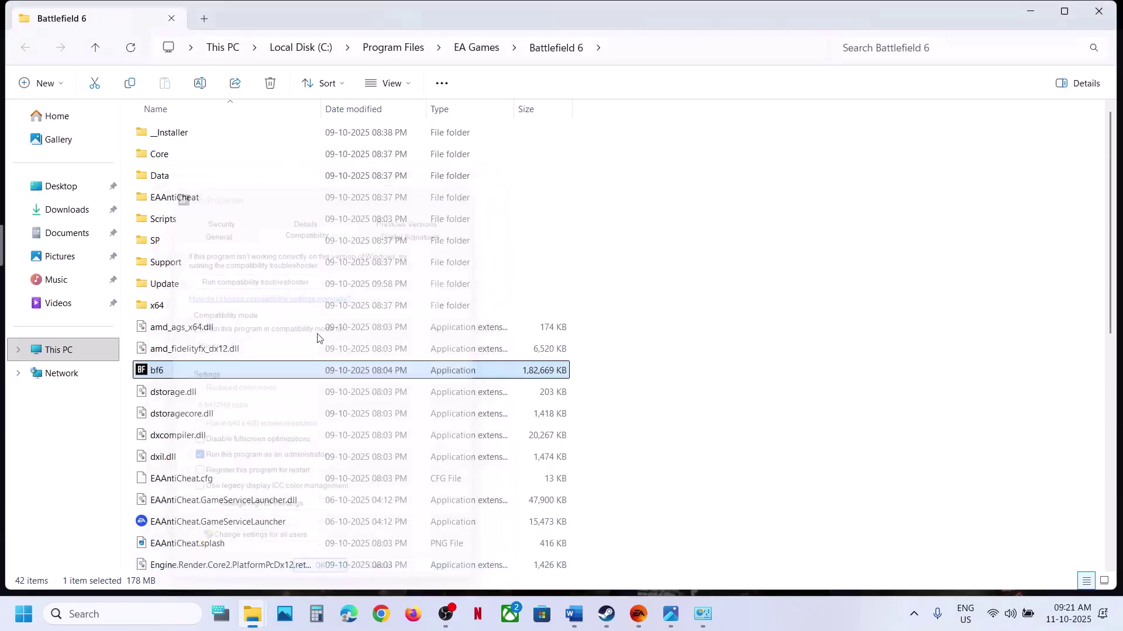
- Show the run-as-administrator option for EAAntiCheat.GameServiceLauncher in the game folder and return to the EA app
click(205, 522)
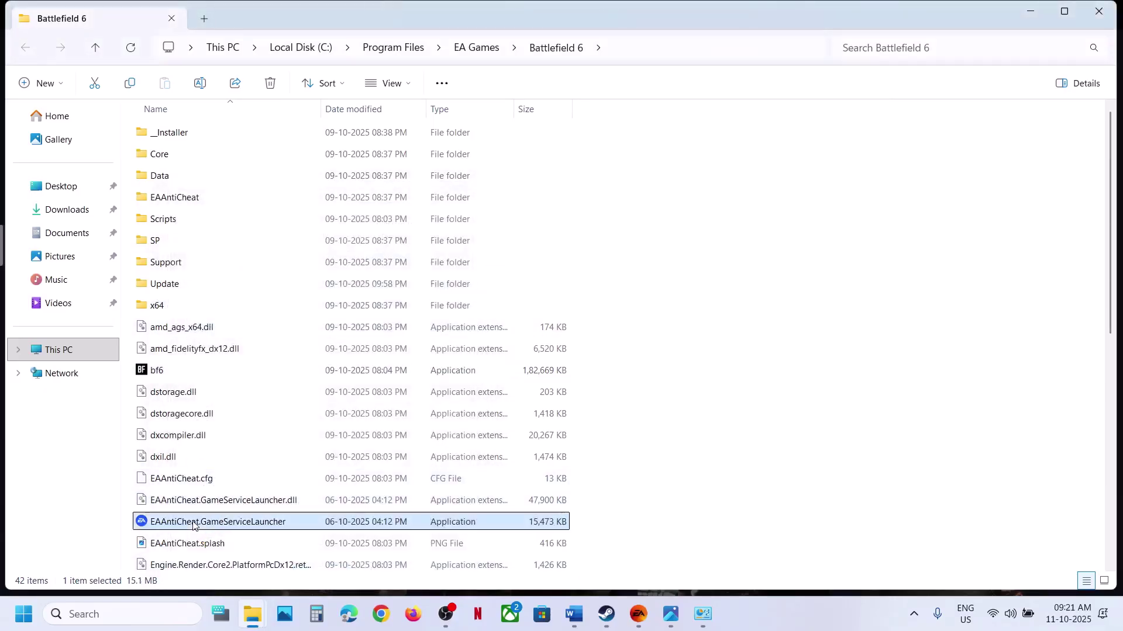
scroll(199, 518, down, 1)
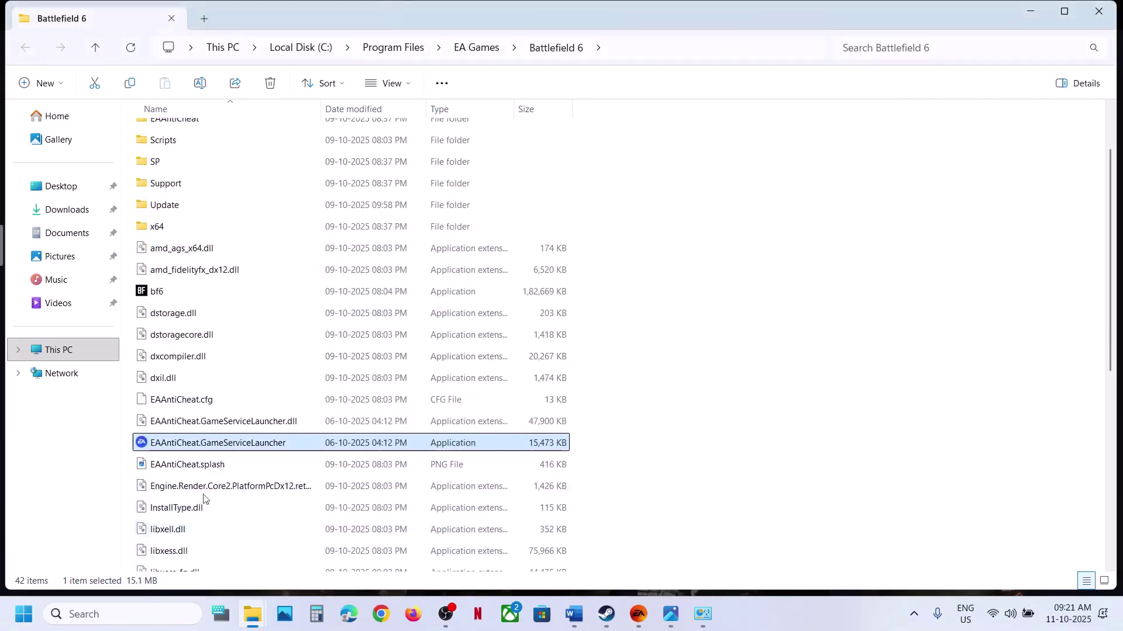
right_click(187, 448)
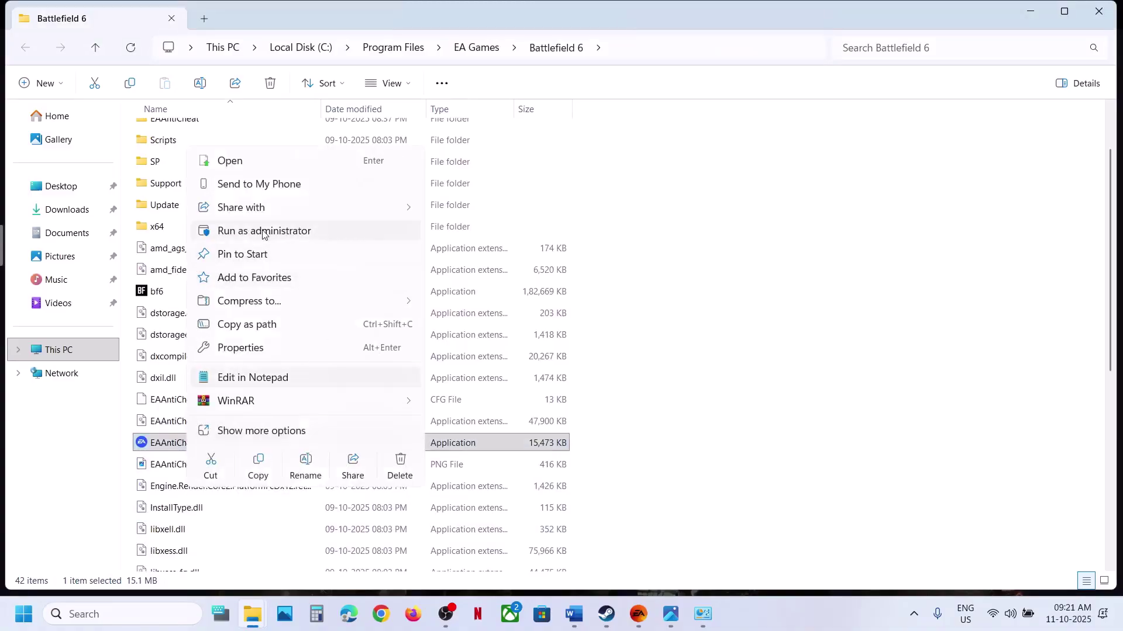
click(637, 606)
- Switch to the Word document, highlight Step 15's antivirus instruction and read the Step 16 commands
click(574, 614)
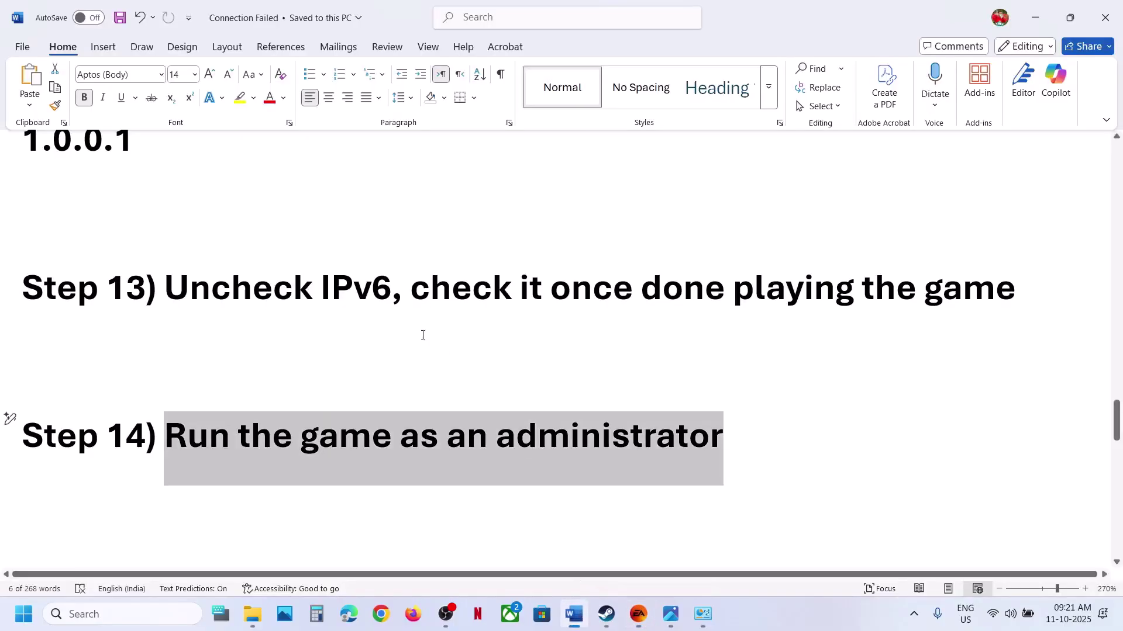
scroll(422, 335, down, 5)
scroll(422, 335, up, 1)
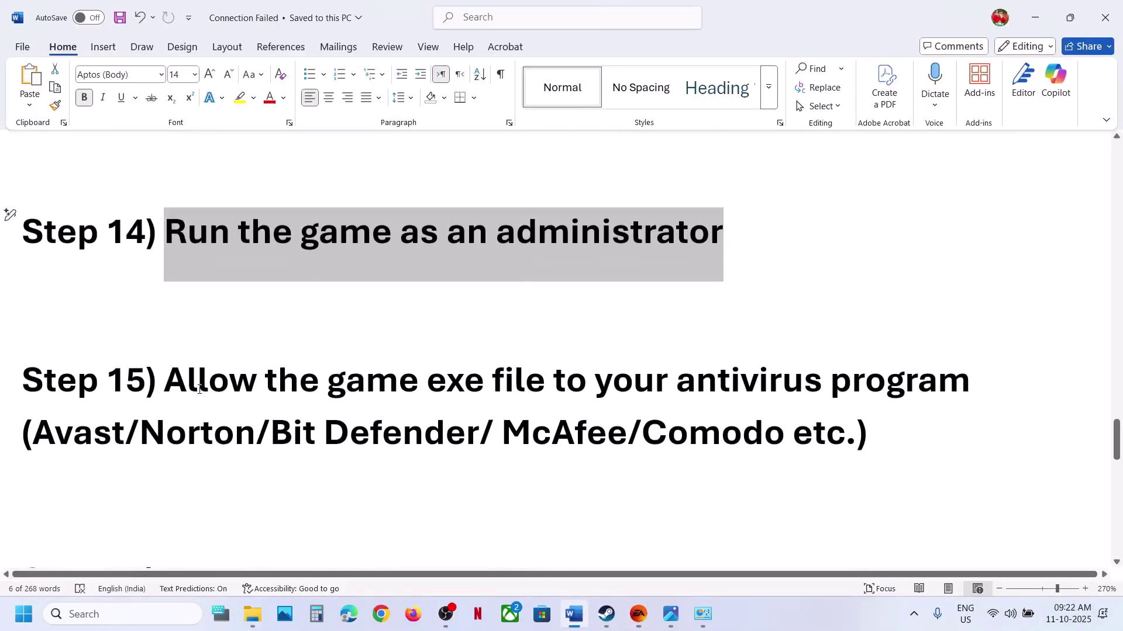
drag(165, 380, 801, 439)
scroll(799, 438, down, 2)
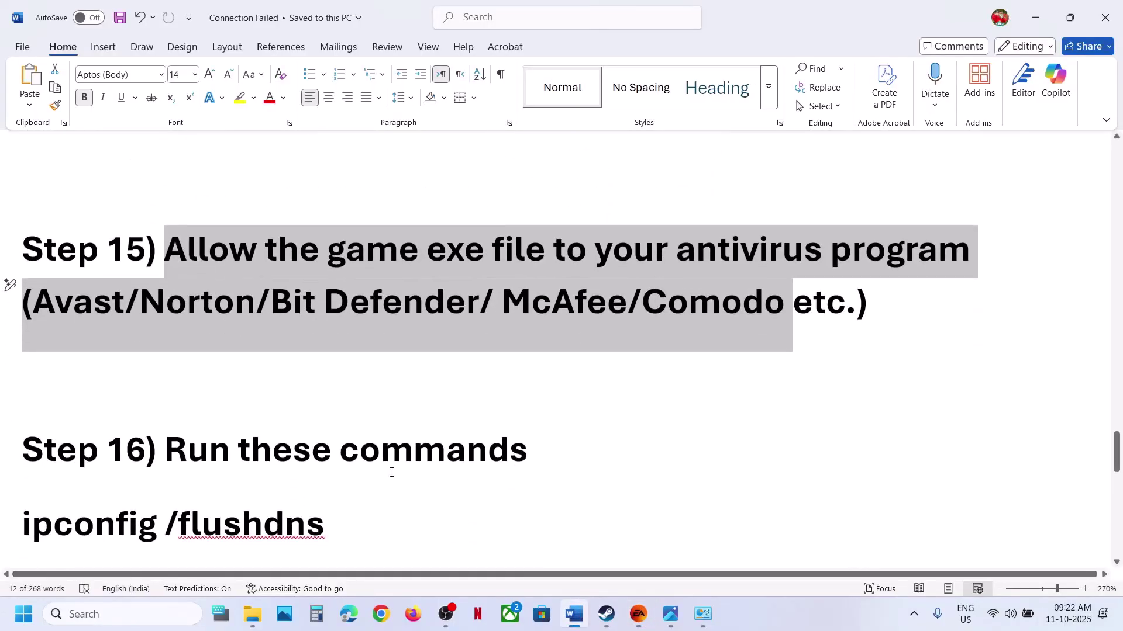
scroll(391, 468, down, 3)
scroll(391, 473, down, 2)
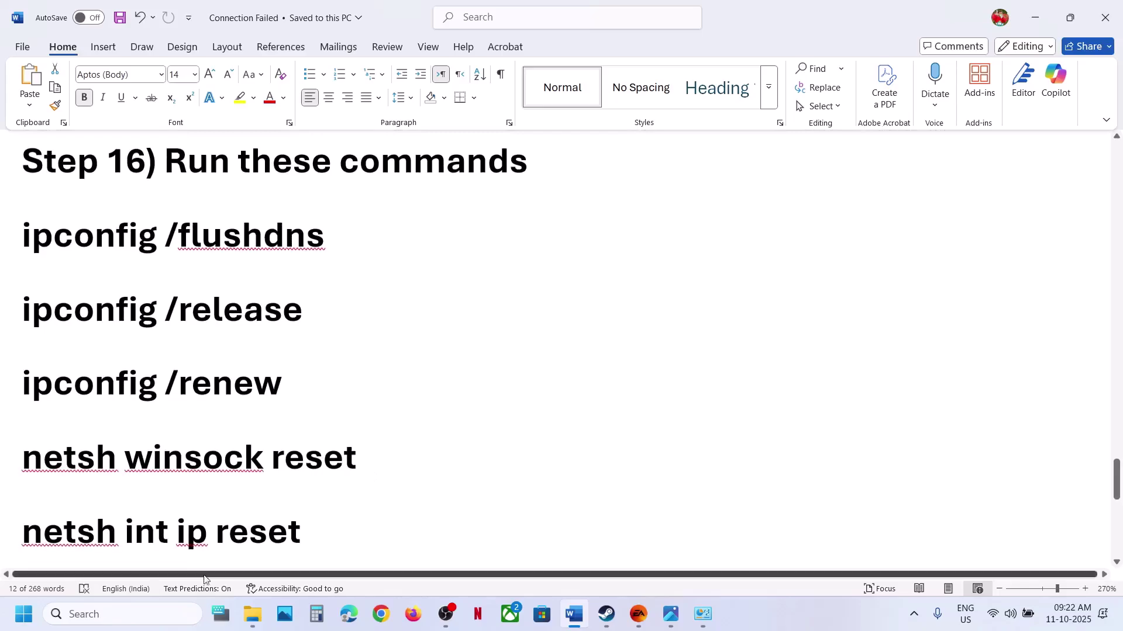
- Search Windows for cmd, launch Command Prompt as administrator and allow it to make changes
click(134, 618)
text(cmd)
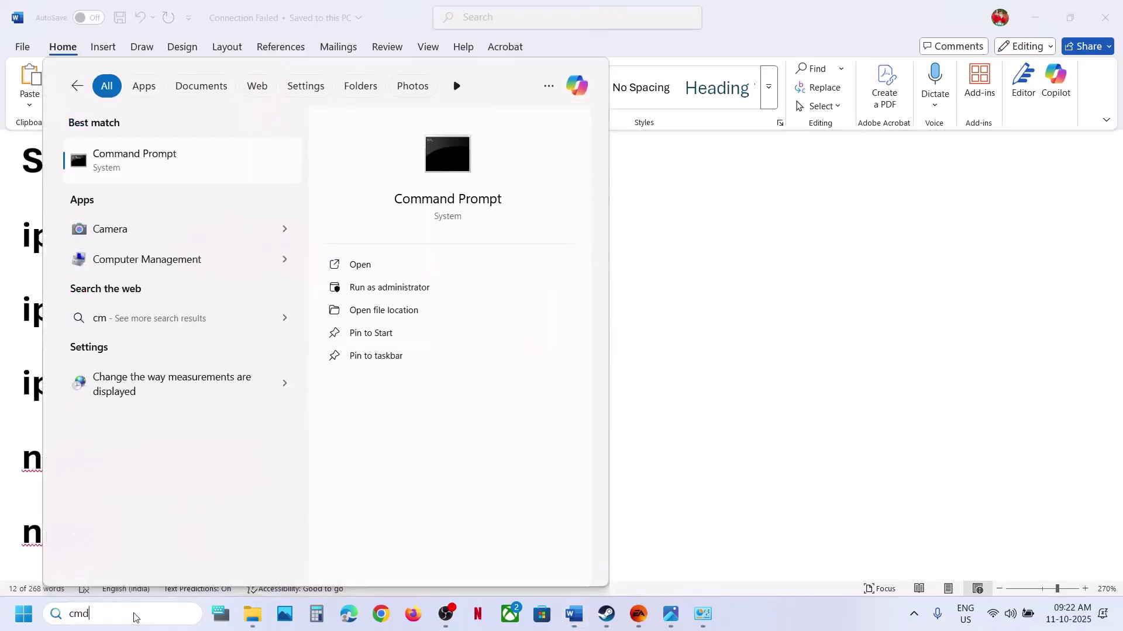
right_click(166, 166)
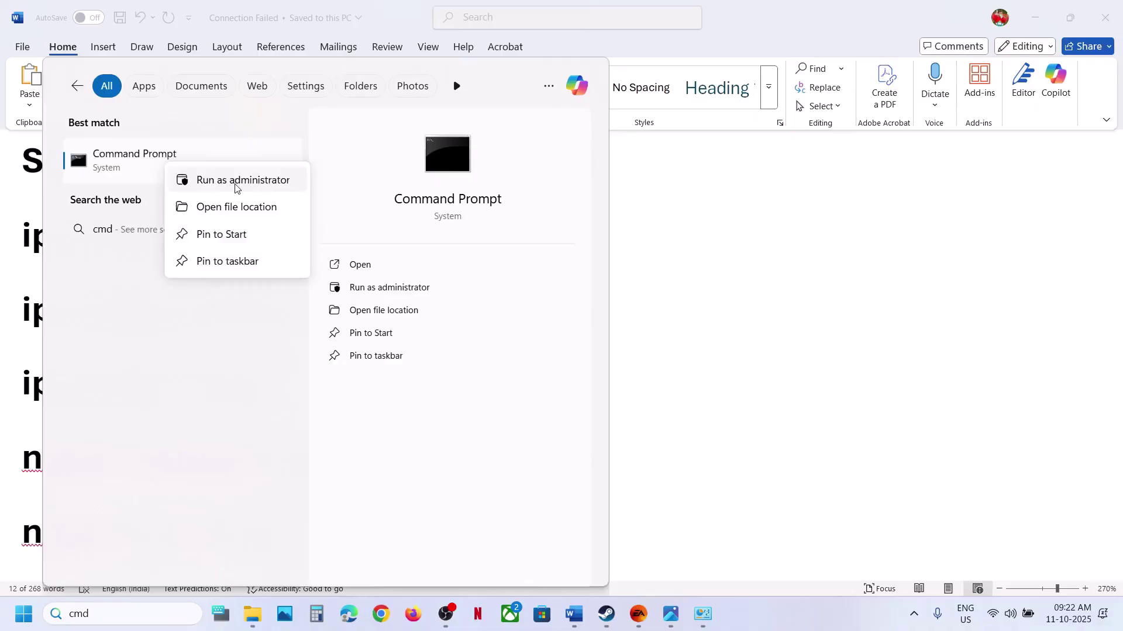
click(235, 183)
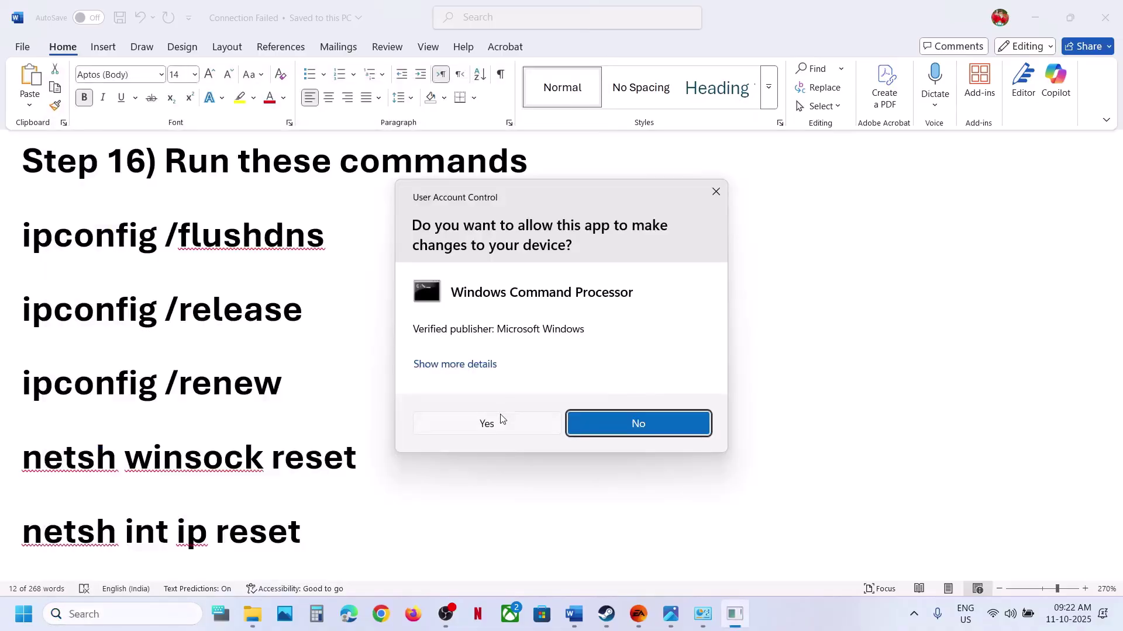
click(500, 421)
- Select the ipconfig /flushdns line in the Word document and run it in the Command Prompt
double_click(236, 254)
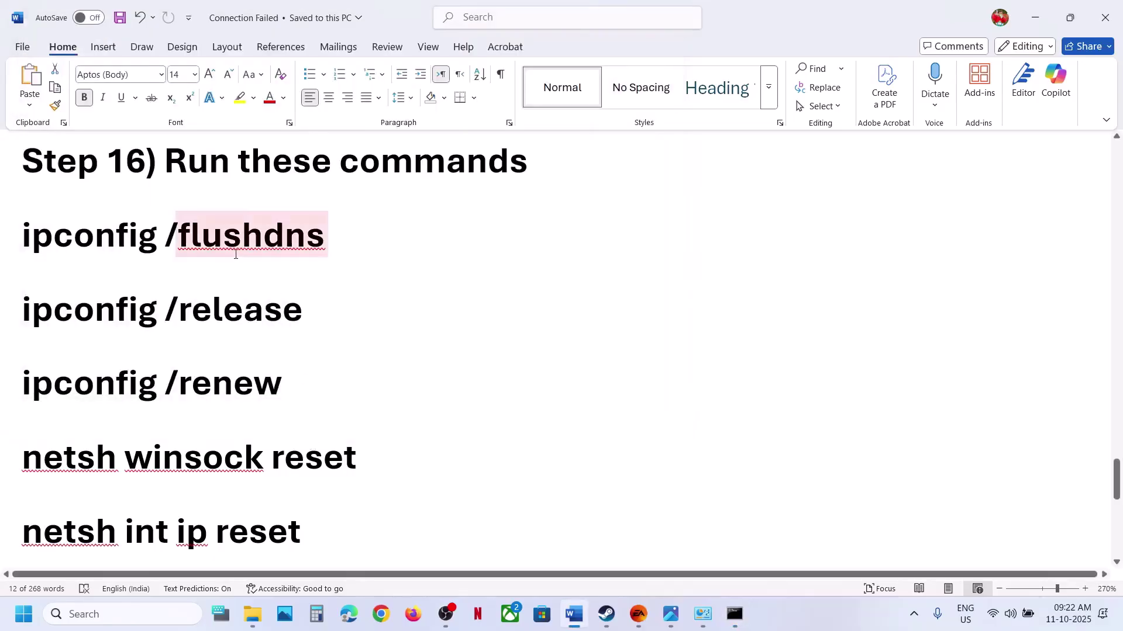
click(8, 219)
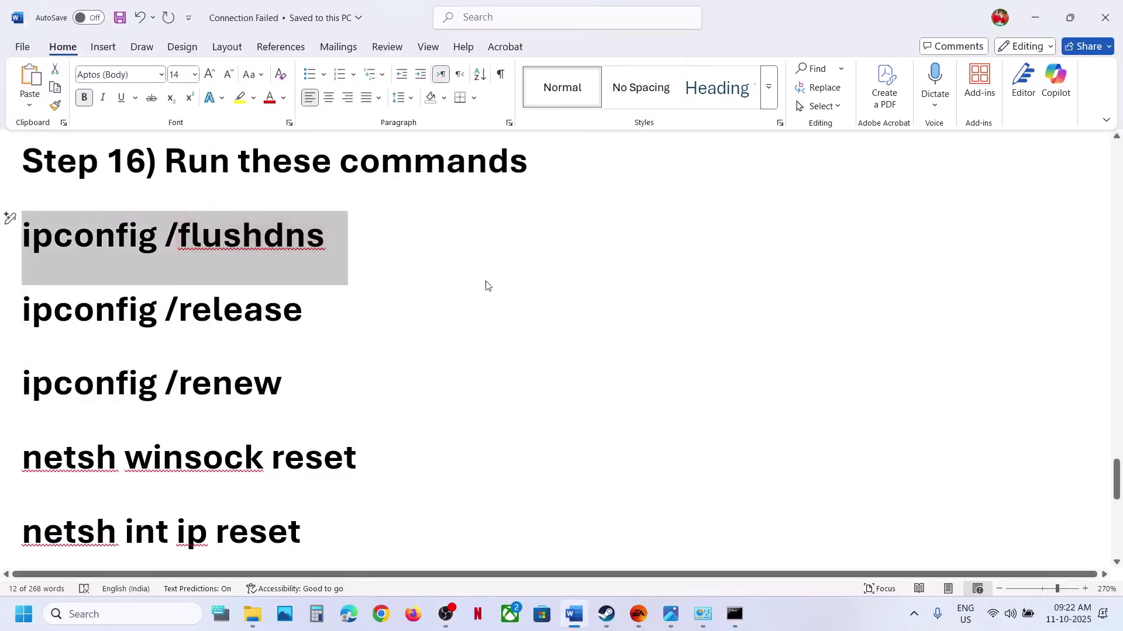
key(alt+Tab)
text(ipconfig /flushdns)
key(Return)
- Copy ipconfig /release from the Word document and run it in the Command Prompt
key(alt+Tab)
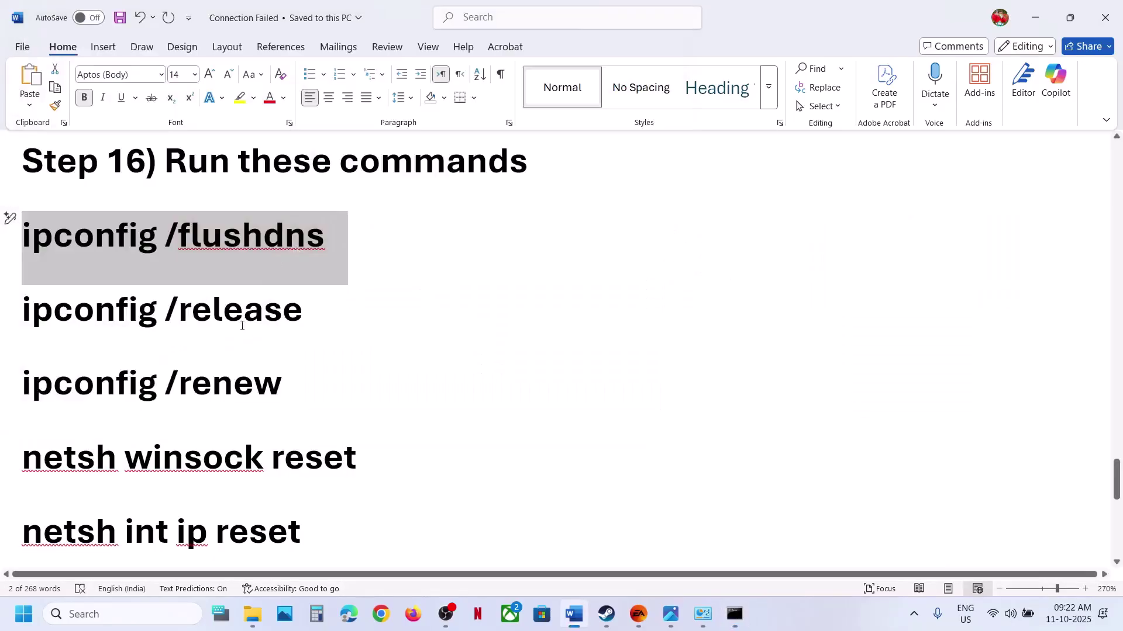
triple_click(237, 314)
key(ctrl+c)
key(alt+Tab)
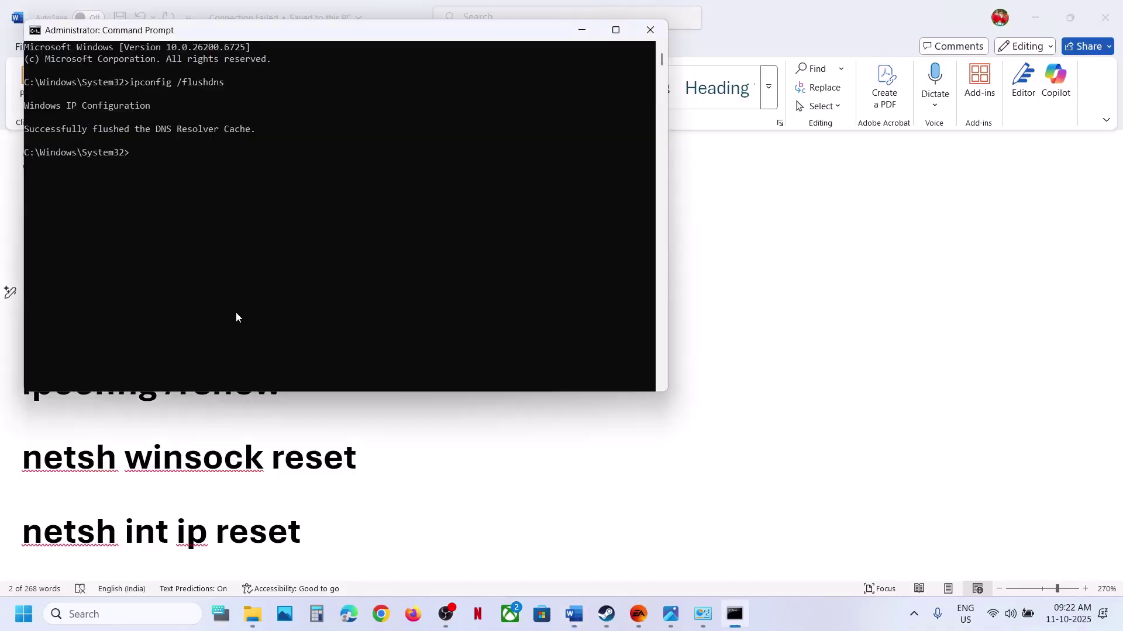
key(ctrl+v)
key(Return)
- Copy ipconfig /renew from the Word document and run it in the Command Prompt
key(alt+Tab)
triple_click(238, 385)
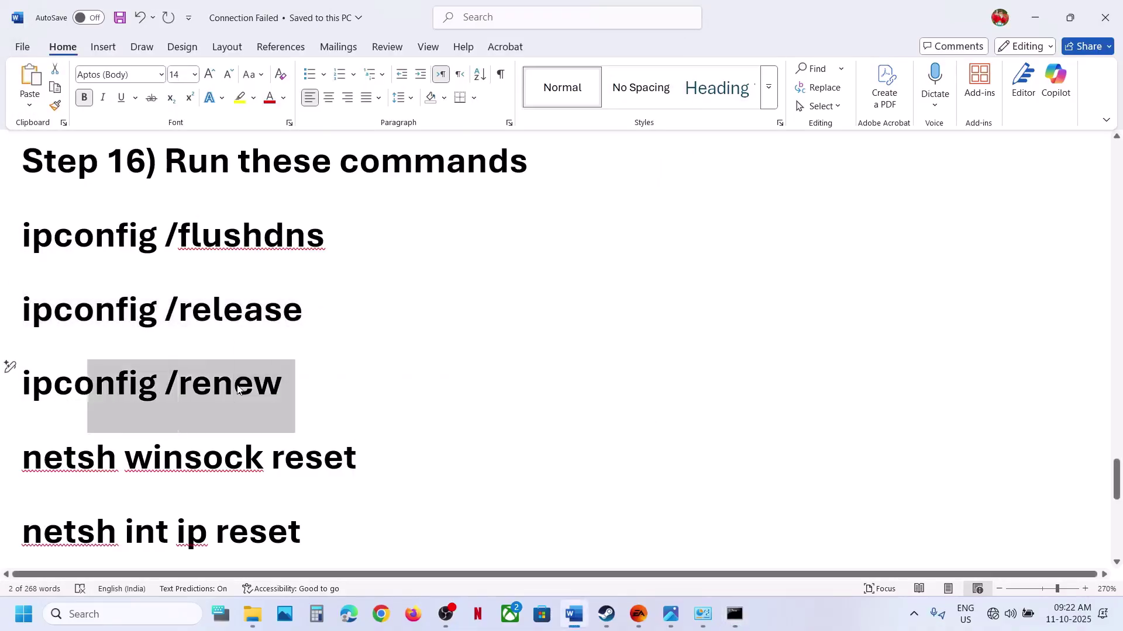
key(ctrl+c)
key(alt+Tab)
key(ctrl+v)
key(Return)
- Copy netsh winsock reset from the Word document and run it in the Command Prompt
key(alt+Tab)
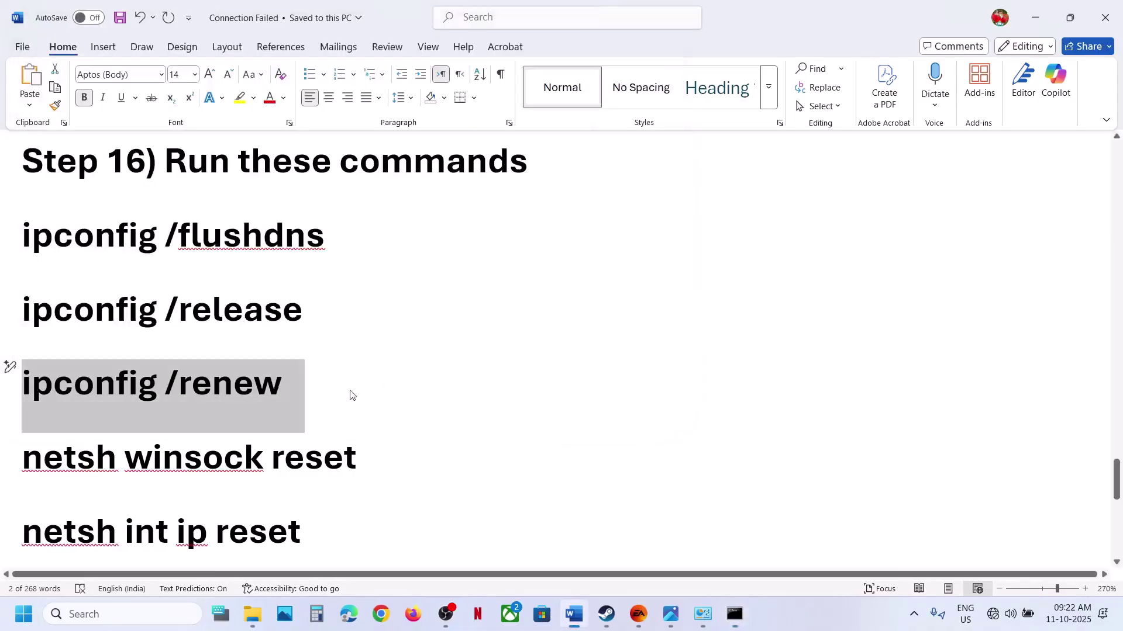
scroll(351, 393, down, 3)
triple_click(273, 307)
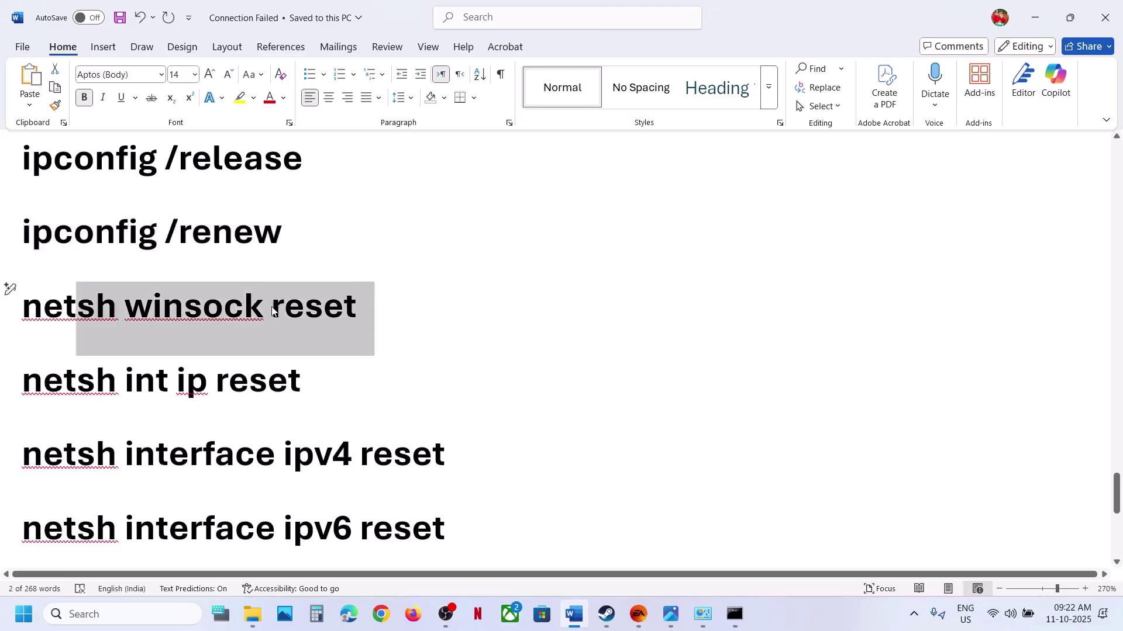
key(ctrl+c)
key(alt+Tab)
key(ctrl+v)
key(Return)
- Copy netsh int ip reset from the Word document and run it in the Command Prompt
key(alt+Tab)
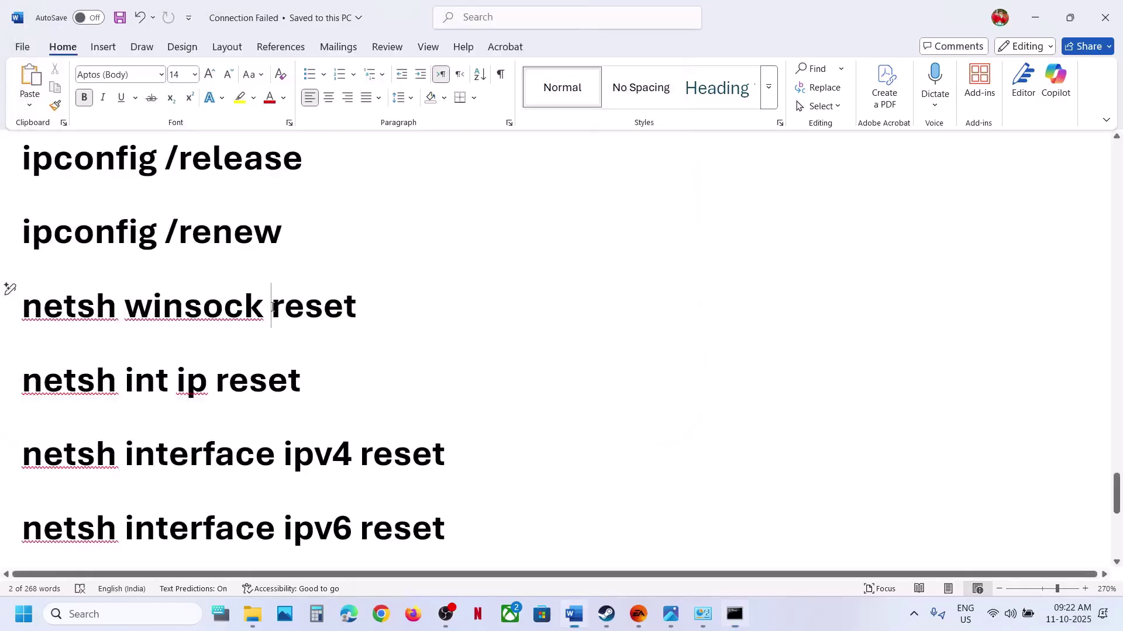
click(272, 307)
scroll(258, 316, down, 3)
triple_click(221, 258)
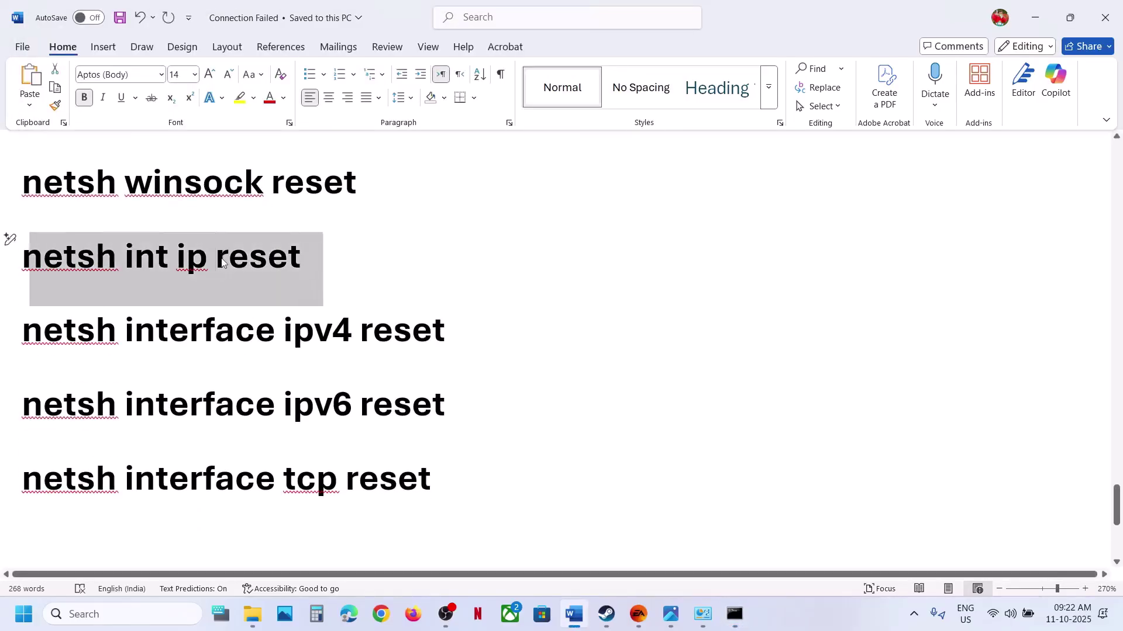
key(ctrl+c)
key(alt+Tab)
key(ctrl+v)
key(Return)
- Copy netsh interface ipv4 reset from the Word document and run it in the Command Prompt
key(alt+Tab)
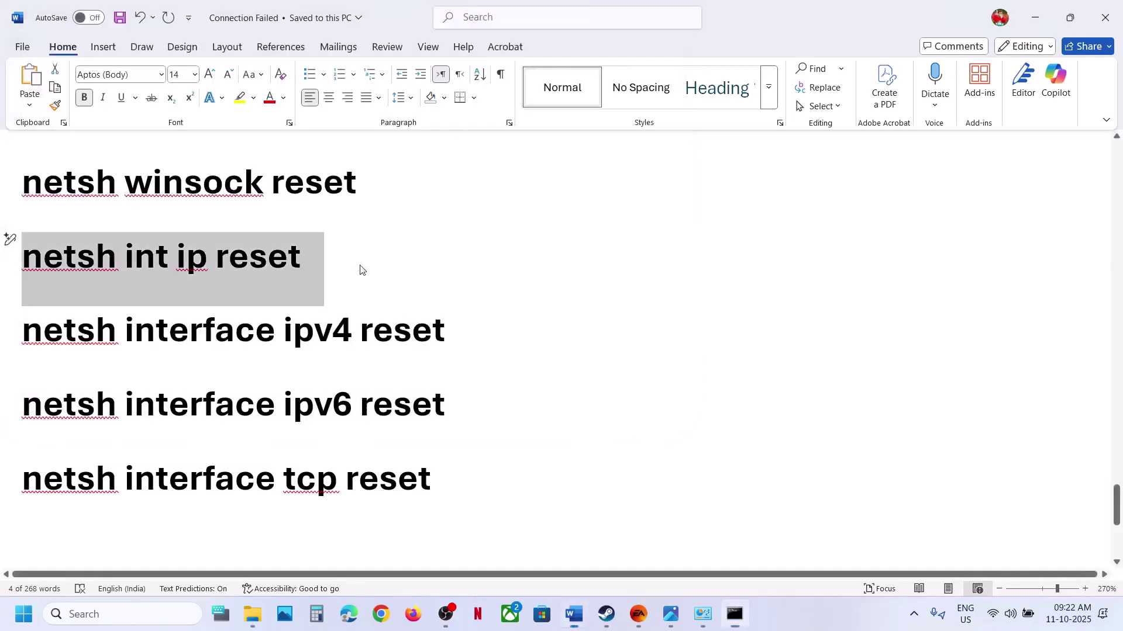
triple_click(291, 333)
key(ctrl+c)
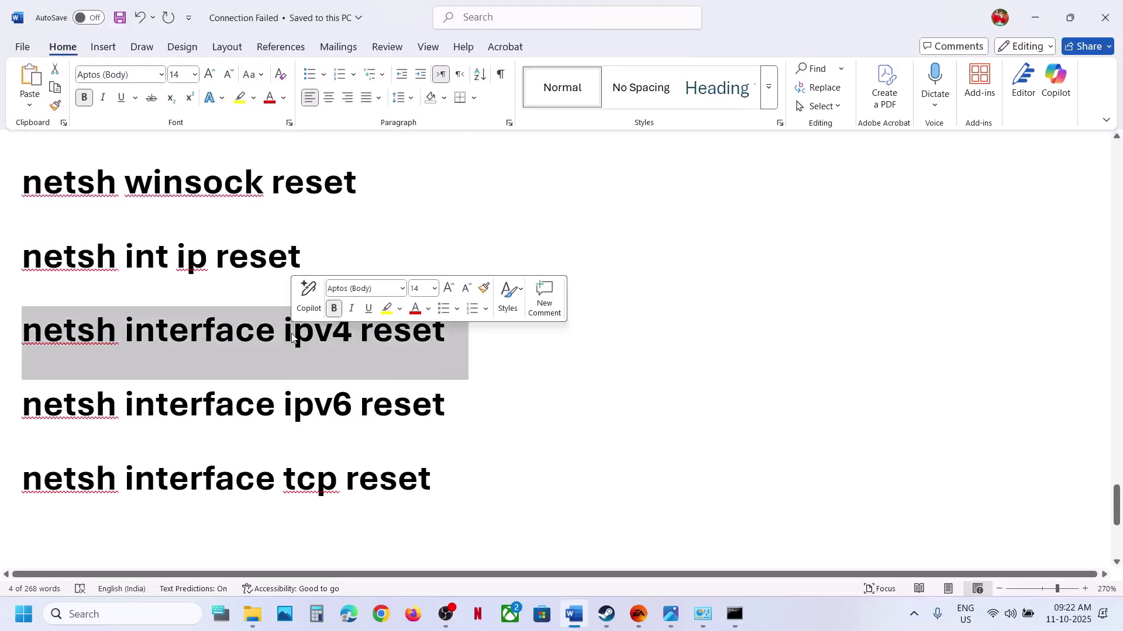
key(alt+Tab)
key(ctrl+v)
key(Return)
- Copy netsh interface ipv6 reset from the Word document and enter it in the Command Prompt
key(alt+Tab)
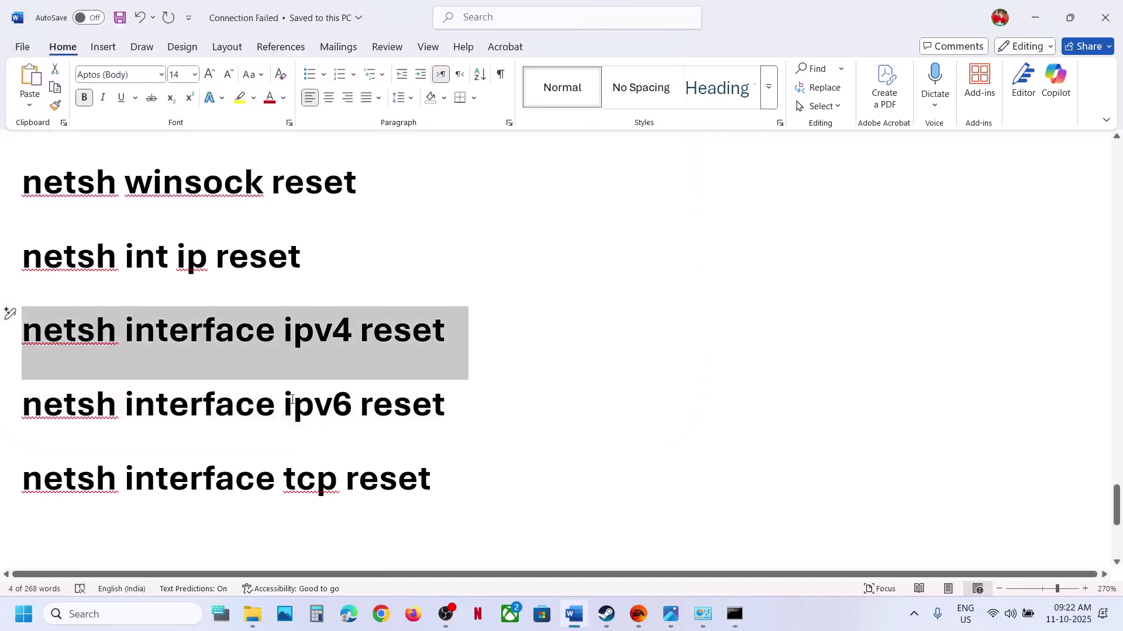
triple_click(289, 403)
key(ctrl+c)
key(alt+Tab)
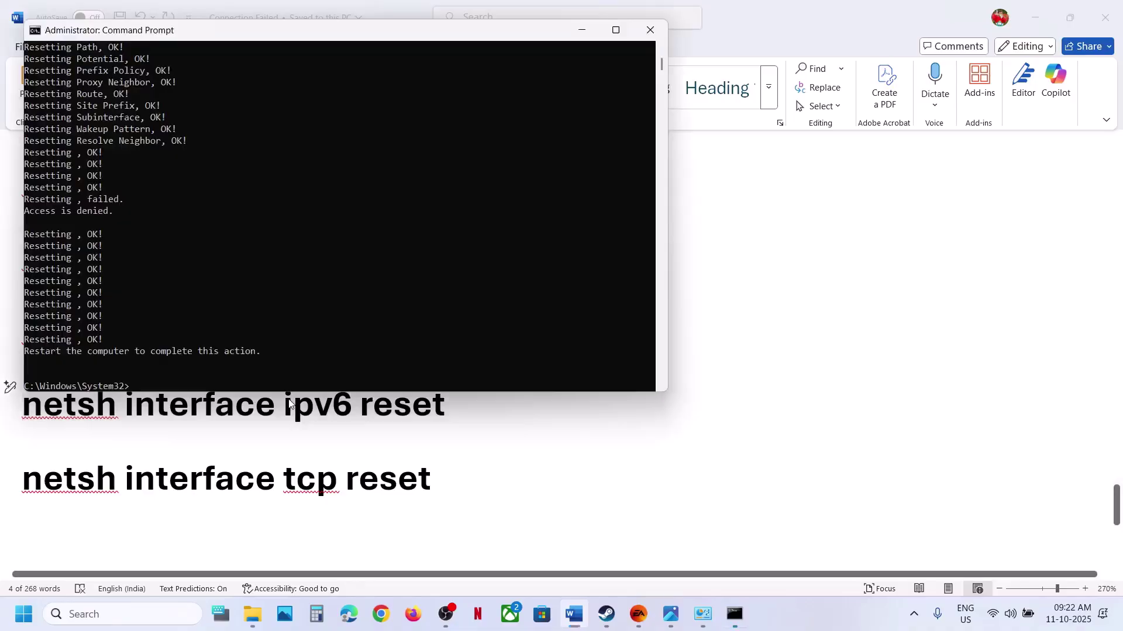
key(ctrl+v)
key(Escape)
- Copy netsh interface tcp reset from the Word document and run it in the Command Prompt
key(alt+Tab)
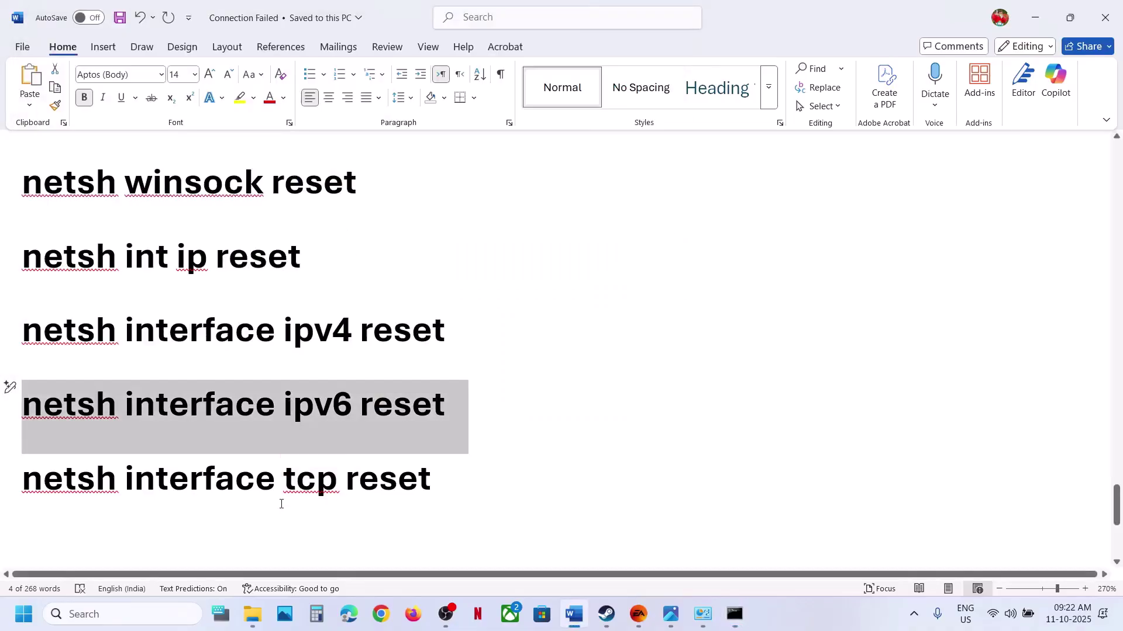
triple_click(264, 477)
key(ctrl+c)
key(alt+Tab)
key(ctrl+v)
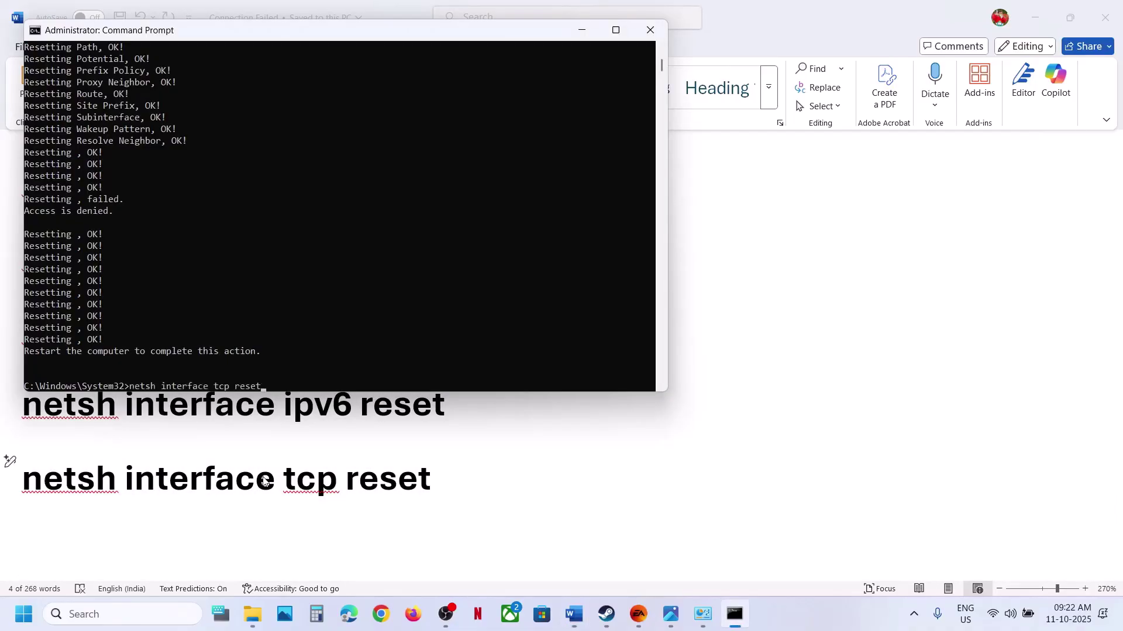
key(Return)
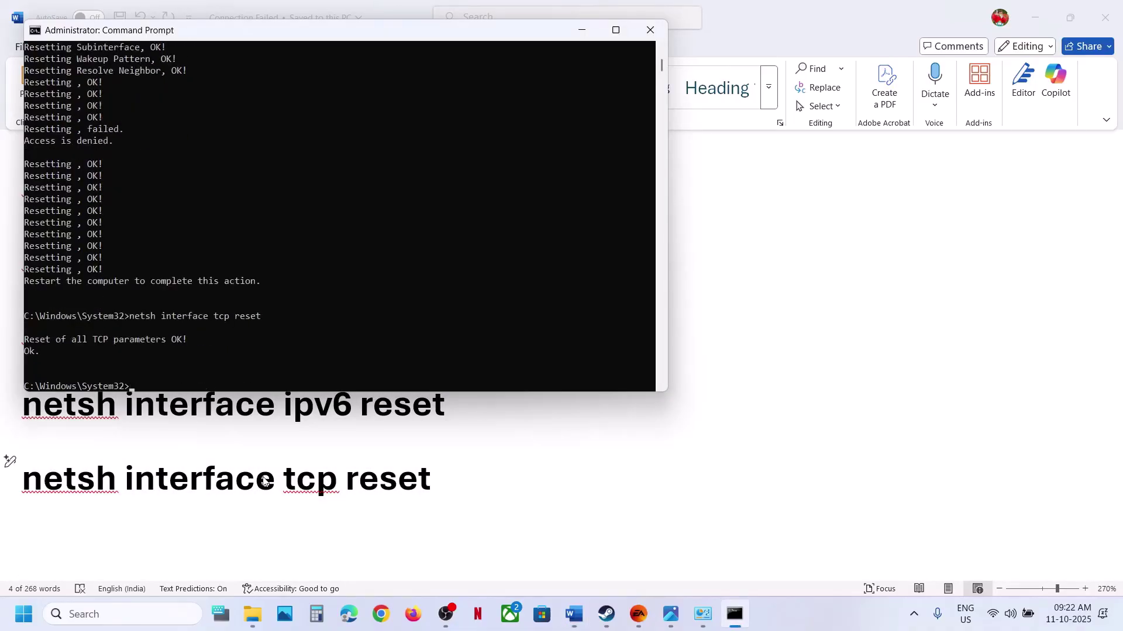
- Close the Command Prompt and show the computer's Restart option among the power choices
click(658, 30)
key(super)
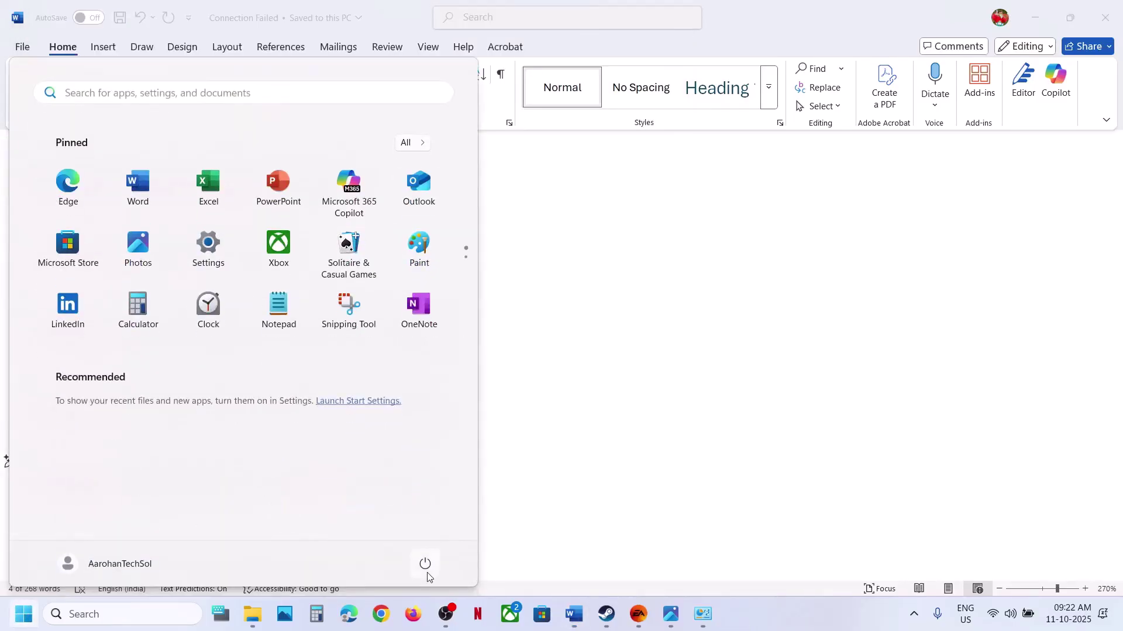
click(425, 571)
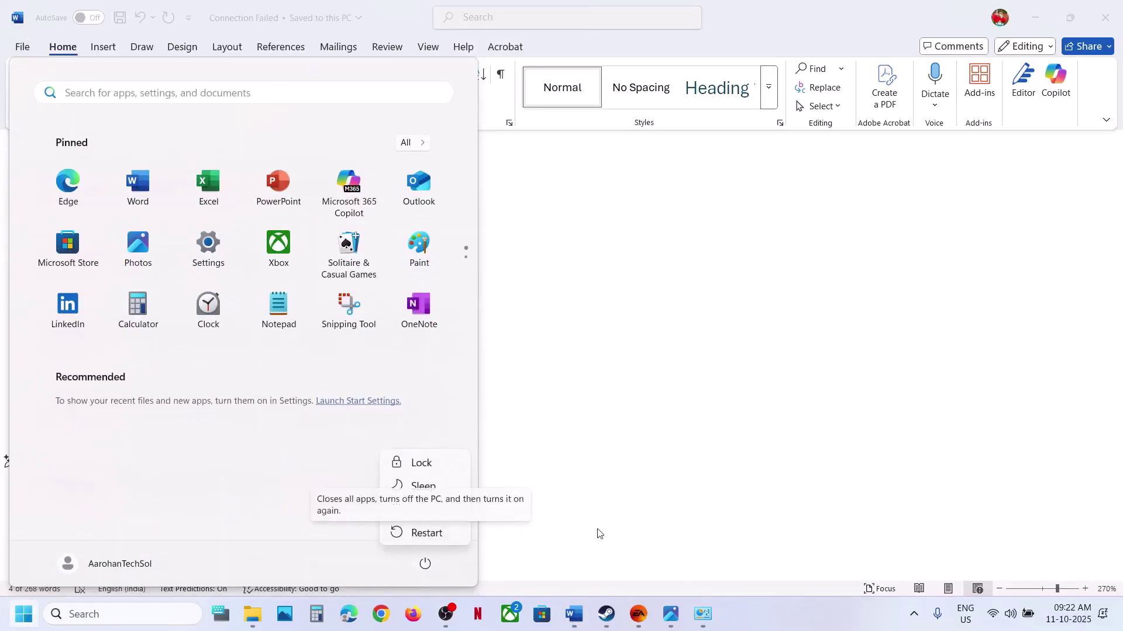
- Check the game in the EA app, and return to the Word document to read Step 17
click(640, 623)
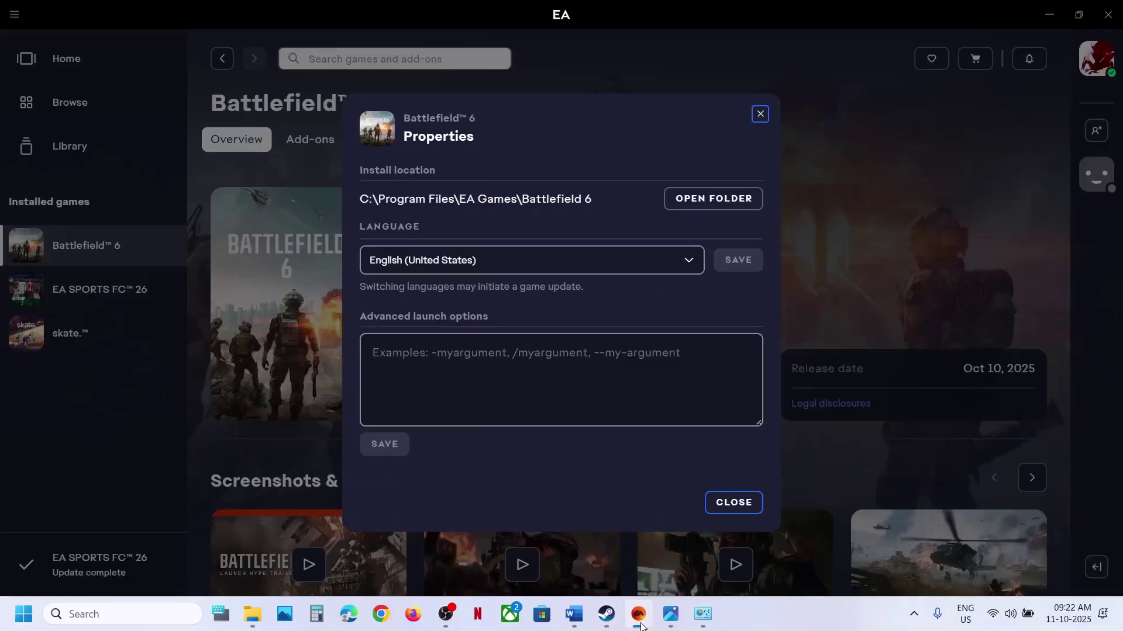
click(640, 624)
scroll(375, 413, down, 4)
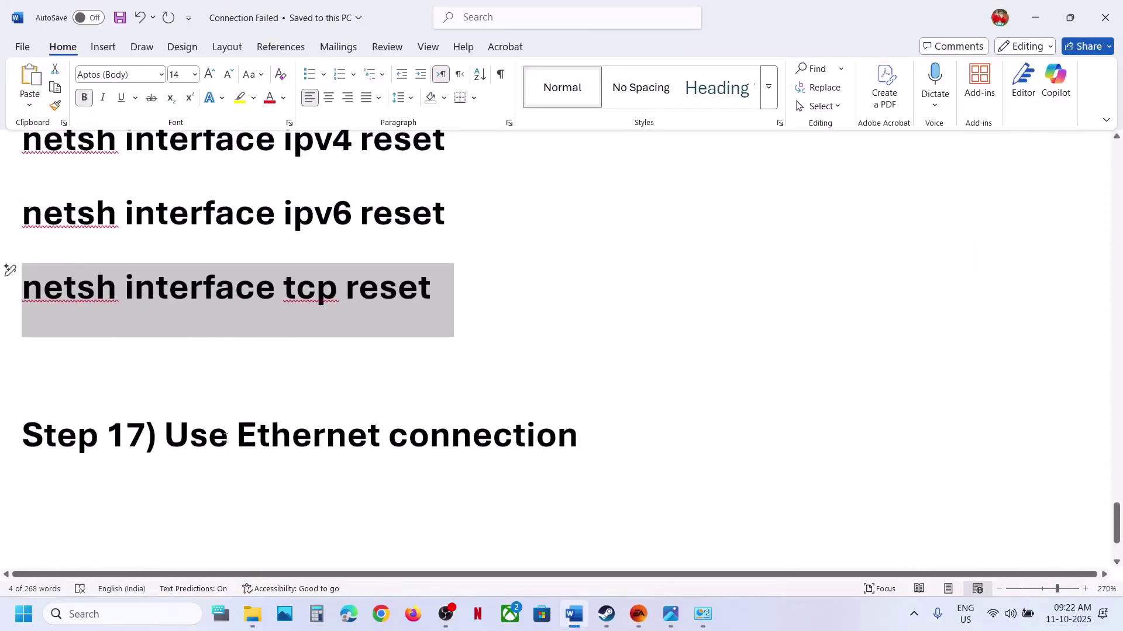
- Highlight "Use Ethernet connection" in Step 17 of the document and continue to Step 18
drag(175, 439, 561, 440)
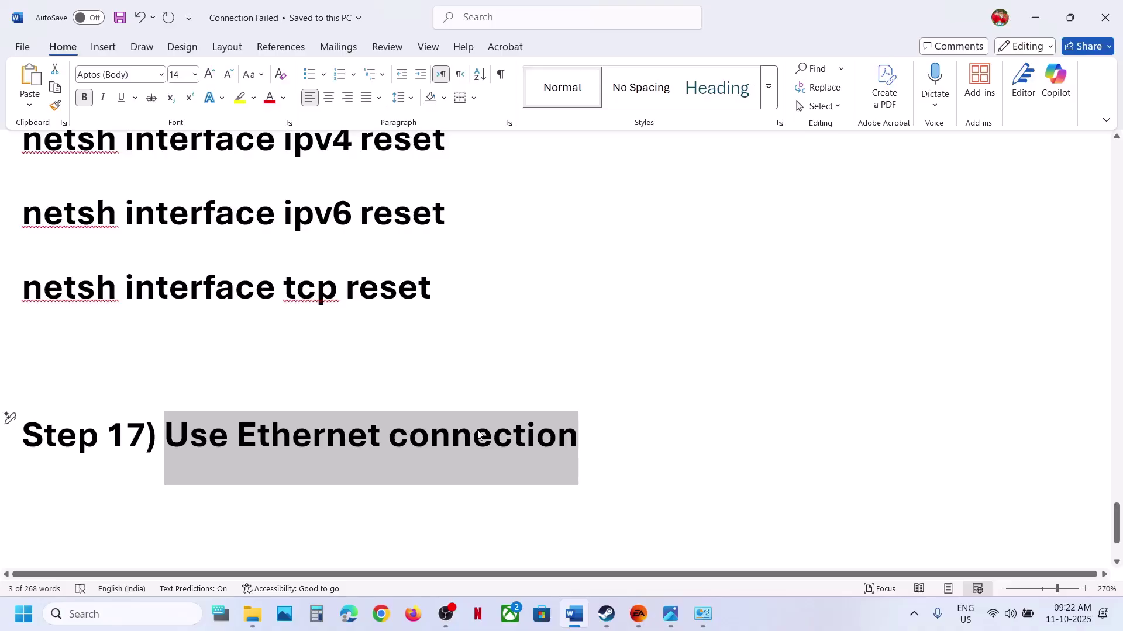
scroll(465, 443, down, 2)
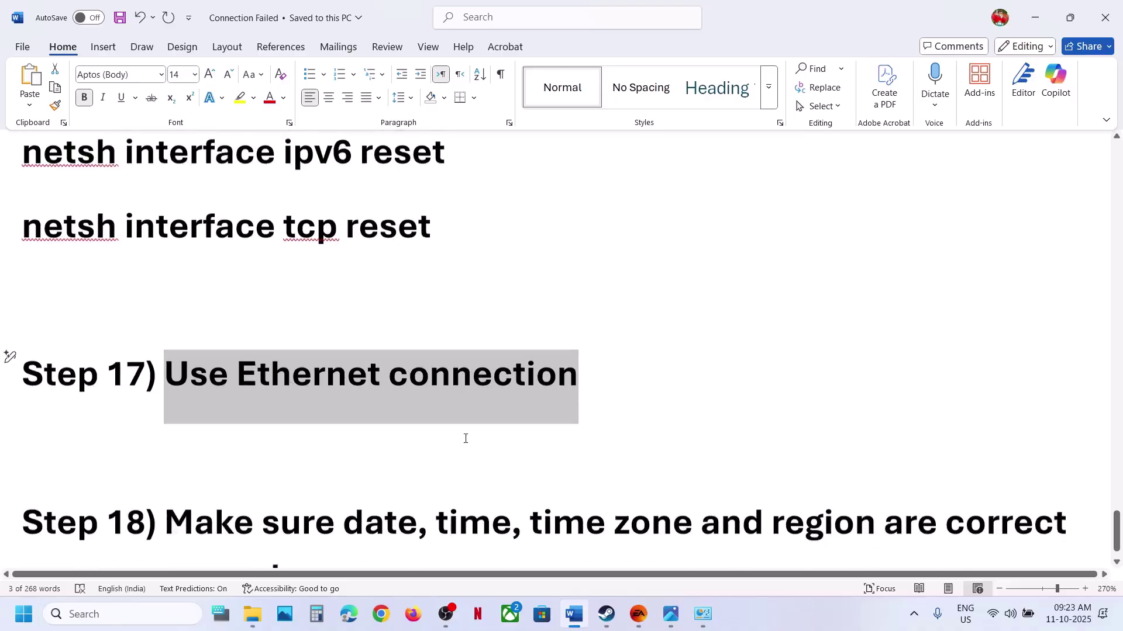
- Open the Windows Date & time settings, turn on automatic time zone and automatic time, and sync the clock
right_click(1065, 620)
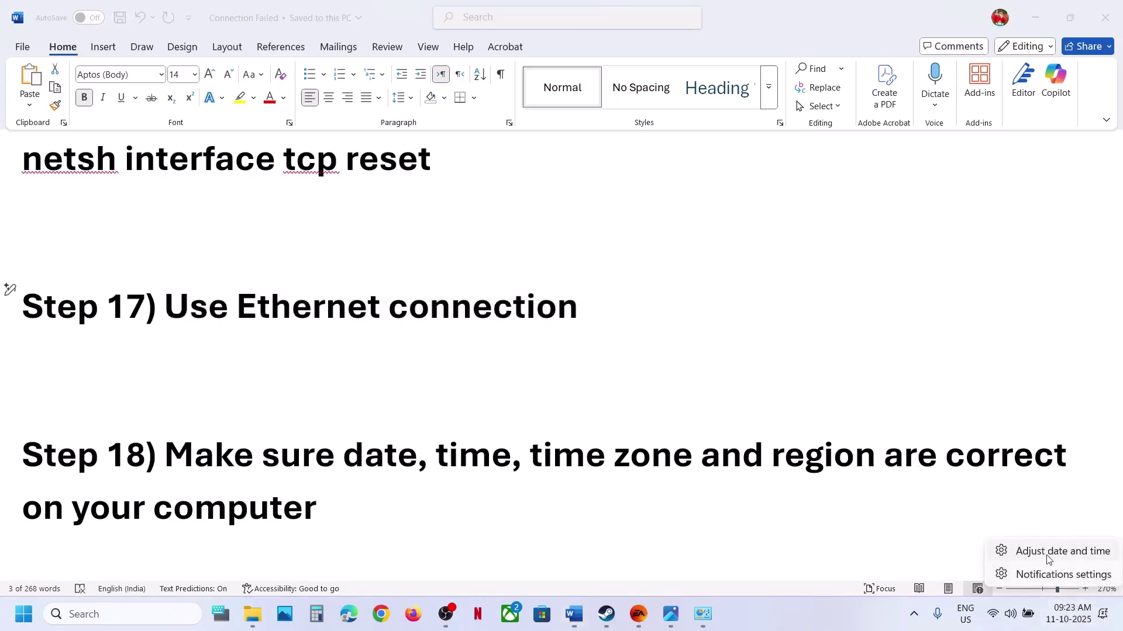
click(1042, 554)
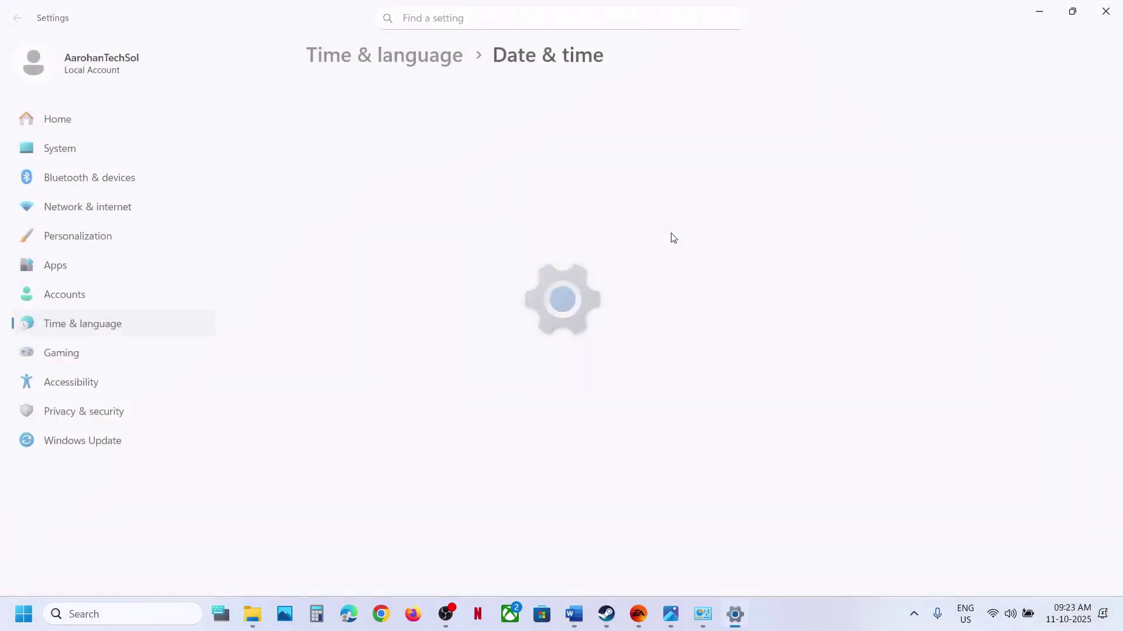
click(1005, 170)
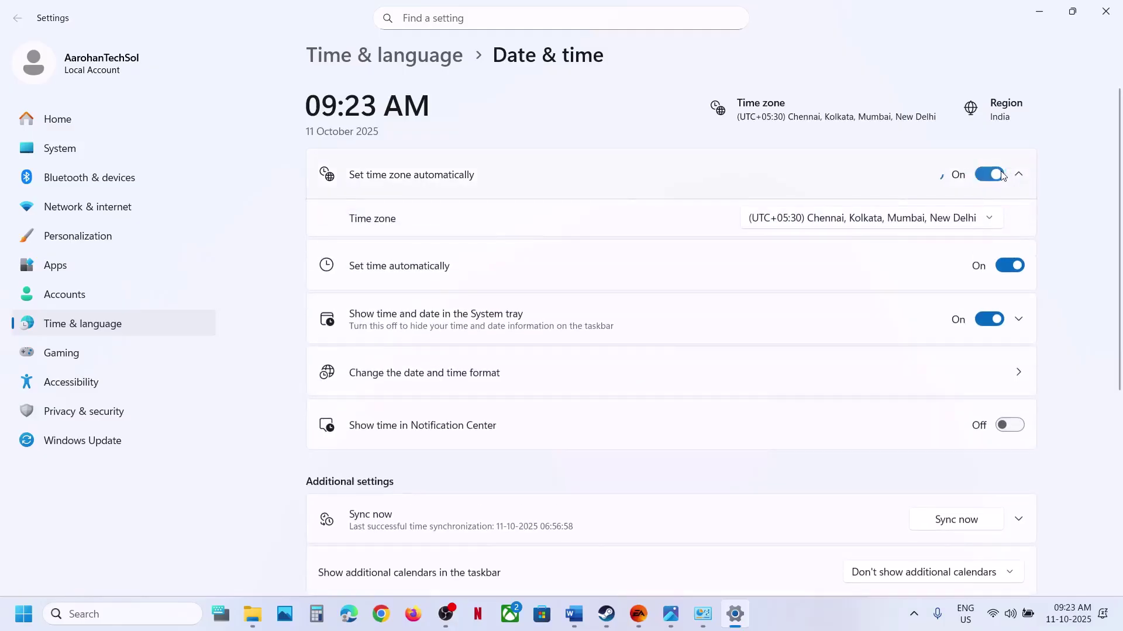
click(1006, 229)
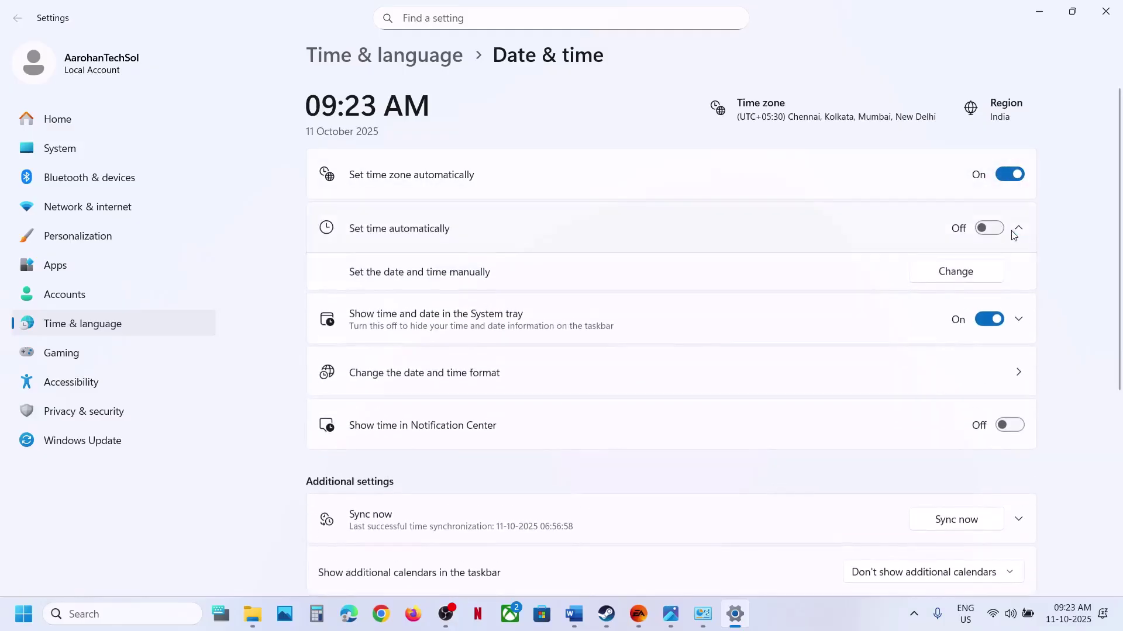
click(992, 229)
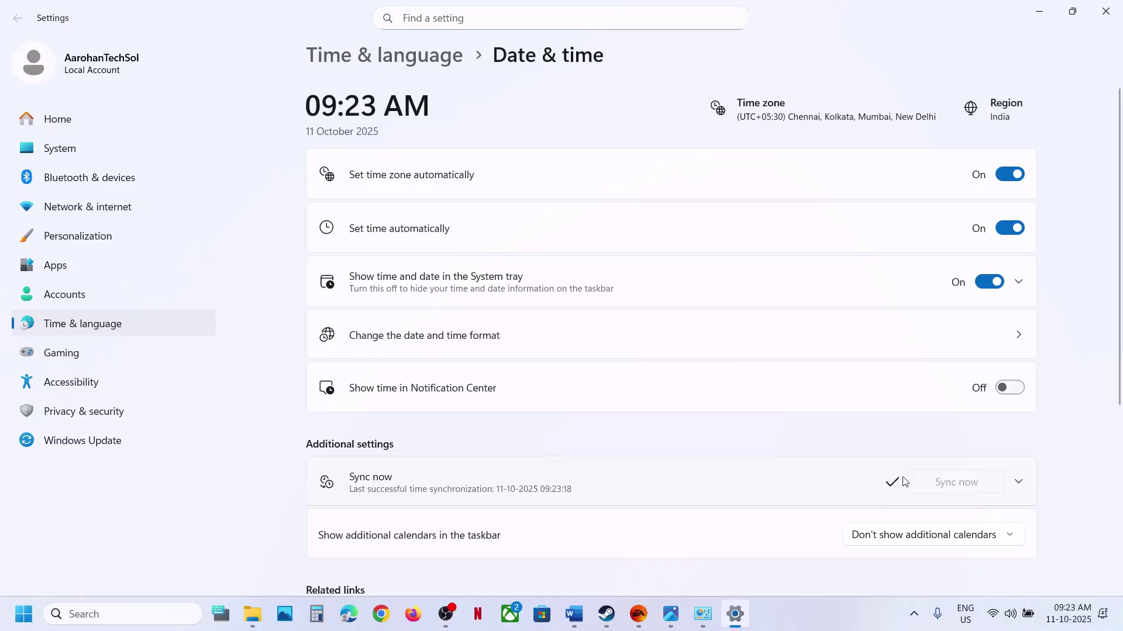
- Check the country or region choice in the Language & region settings and close Settings
click(139, 331)
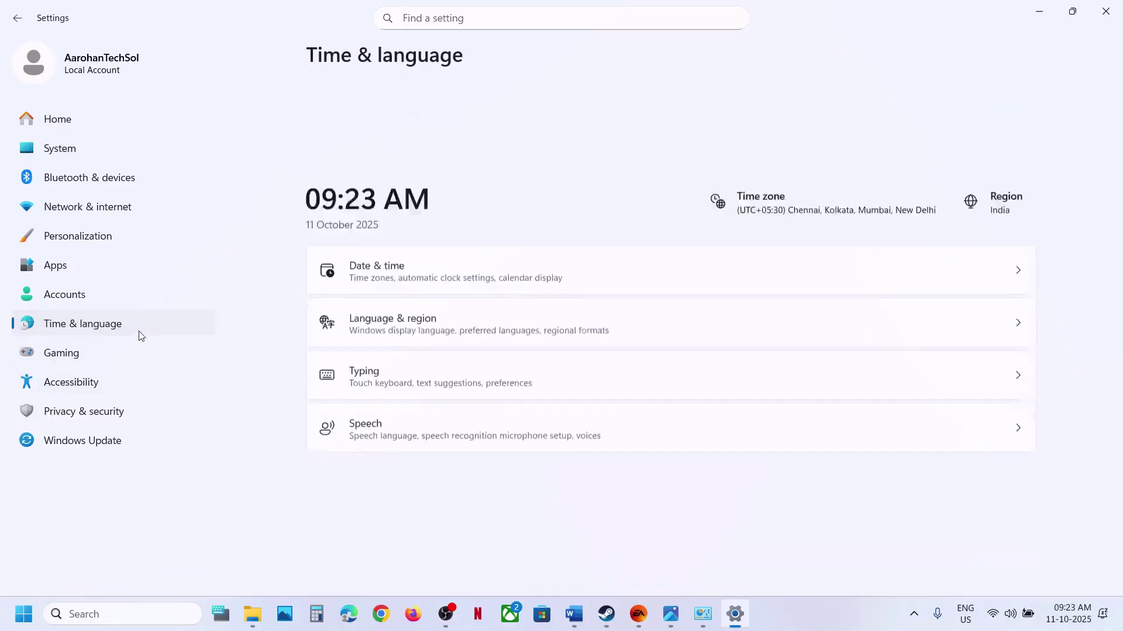
click(411, 233)
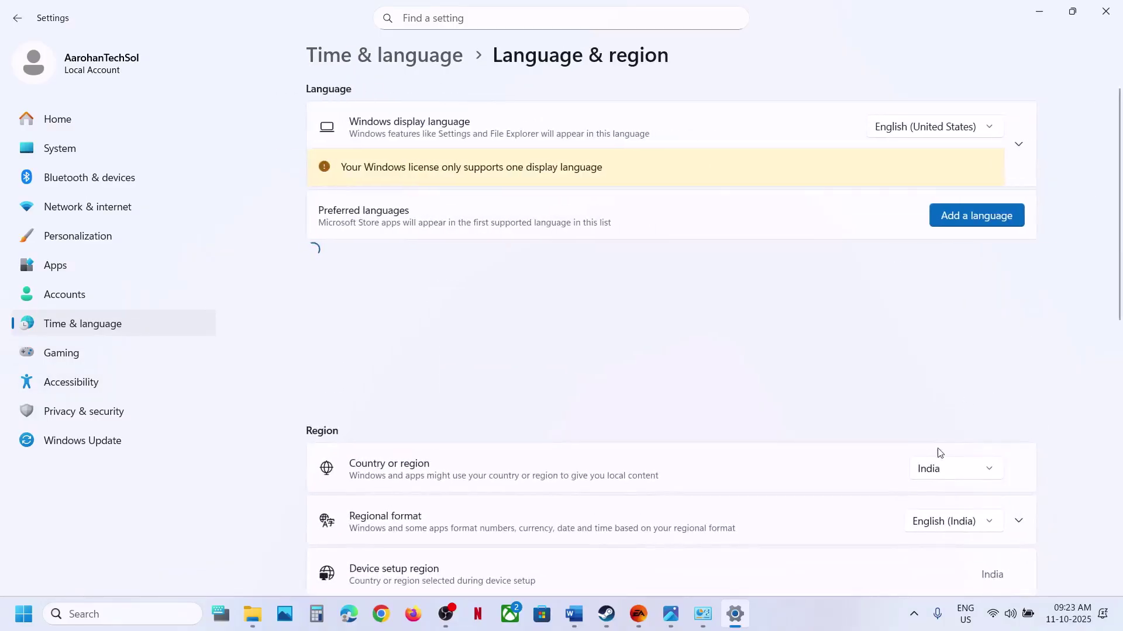
click(931, 466)
click(951, 470)
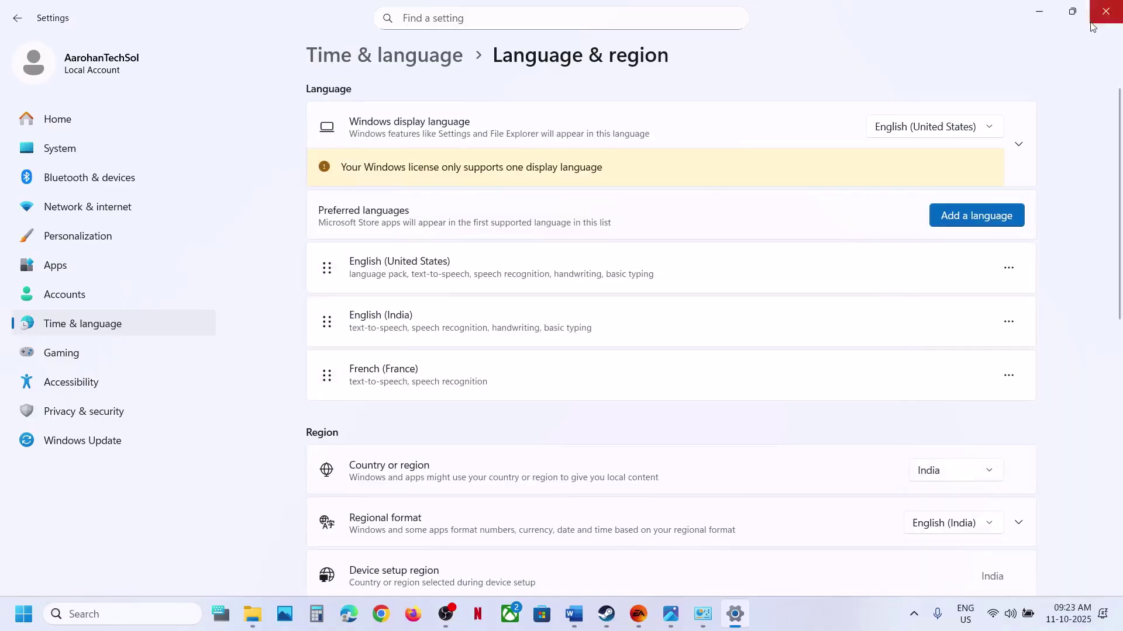
click(1103, 10)
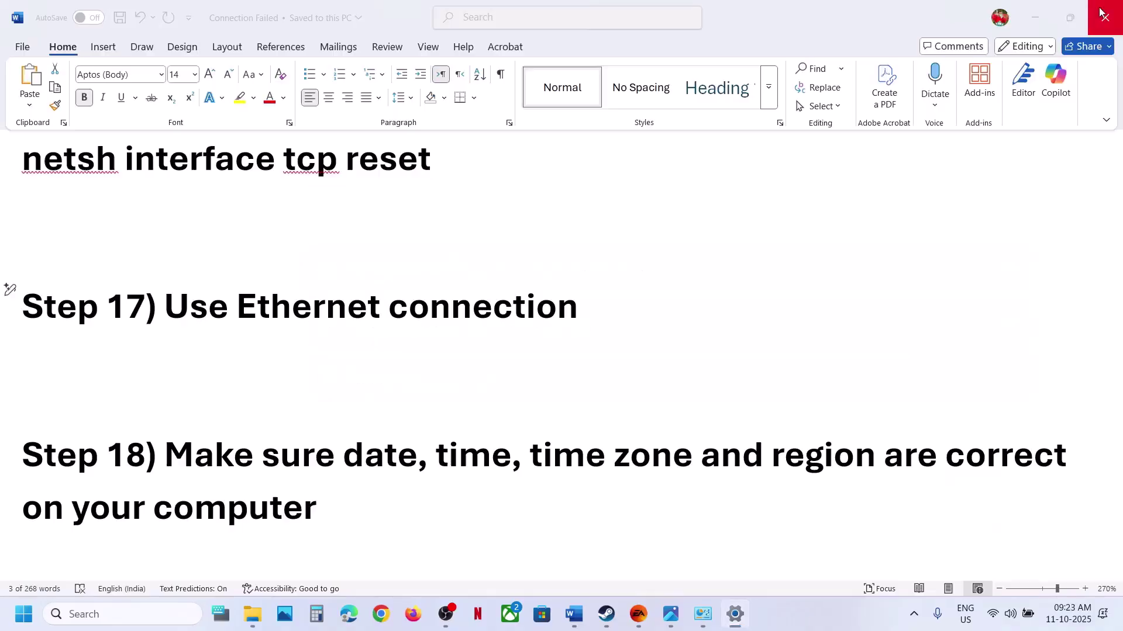
- Switch to the EA app, close the Battlefield 6 Properties dialog, and bring up the Connection Failed error image in Photos
click(637, 613)
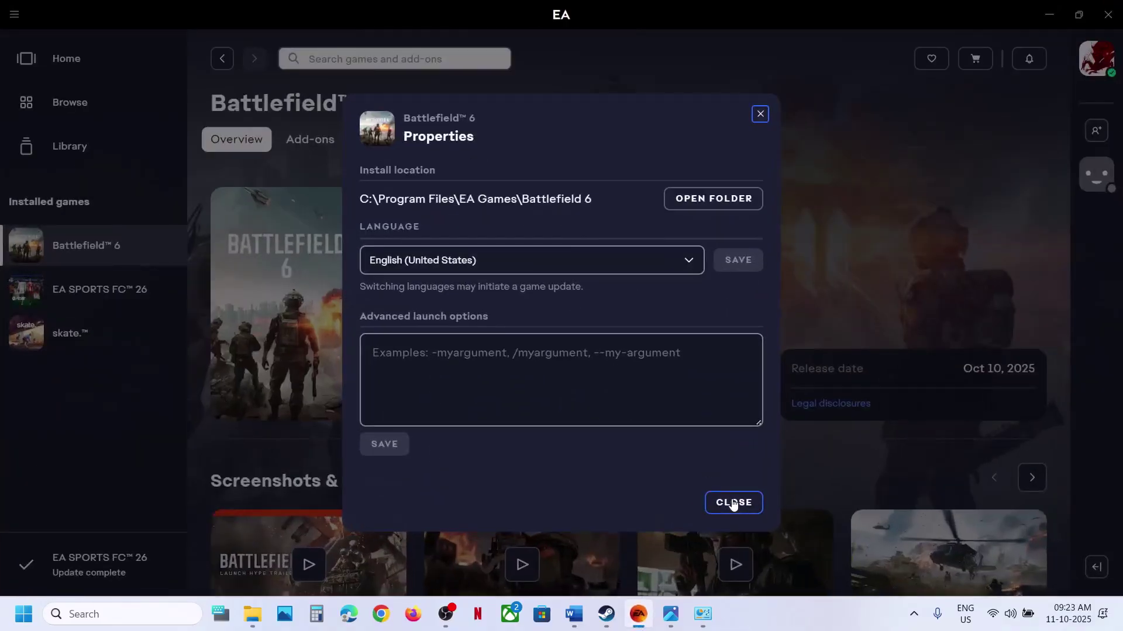
click(733, 503)
mouse_move(670, 614)
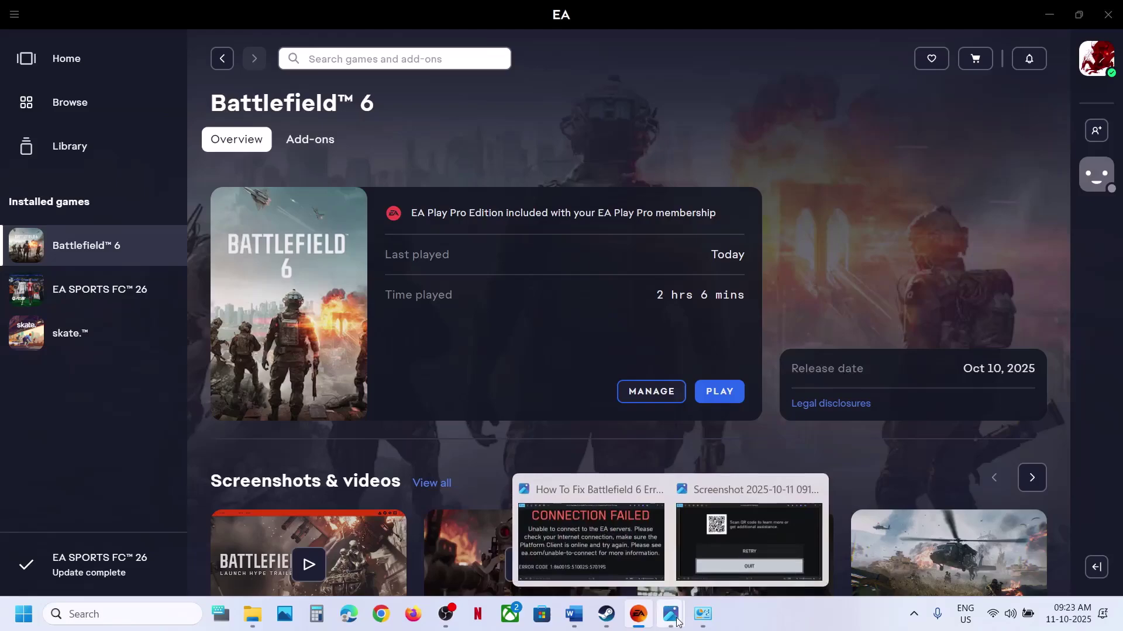
click(633, 560)
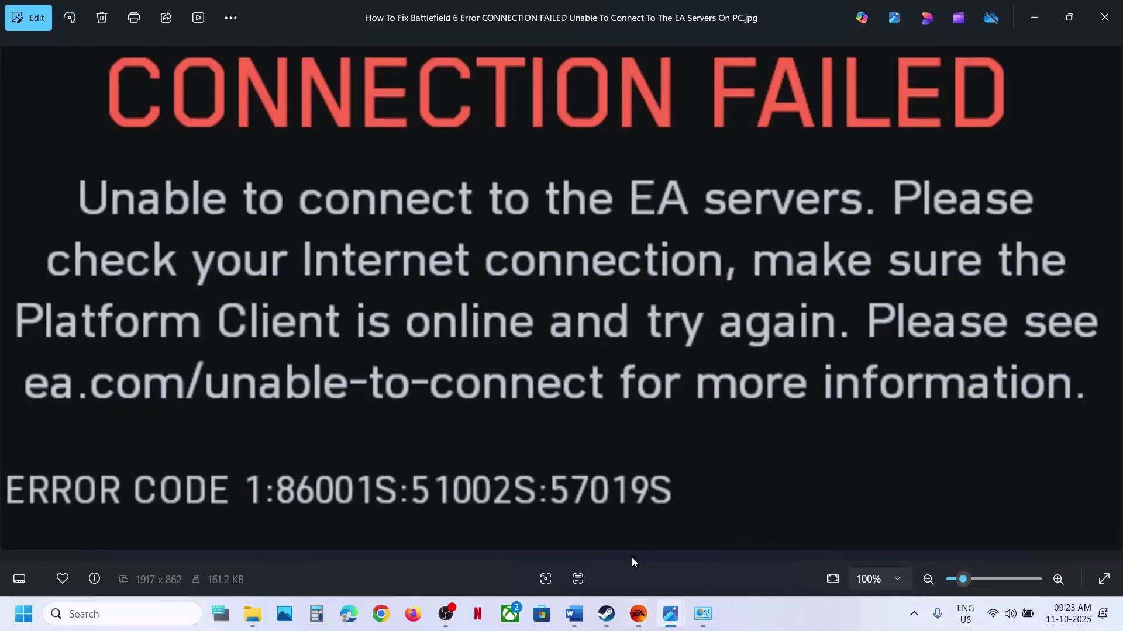